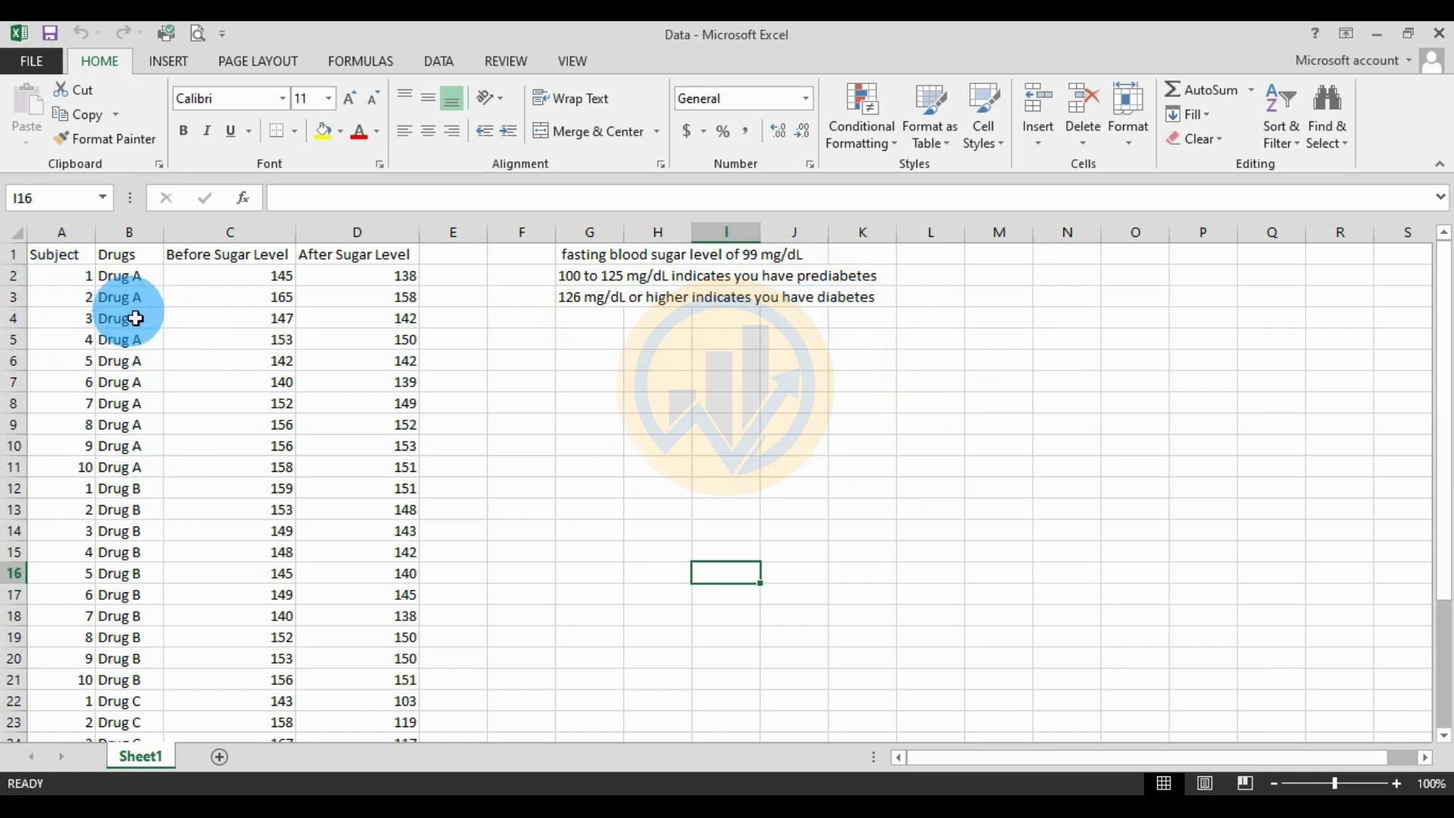
- Review the Subject, Drugs and After Sugar Level columns, including the row groups for Drug A, Drug B and Drug C
left_click(67, 254)
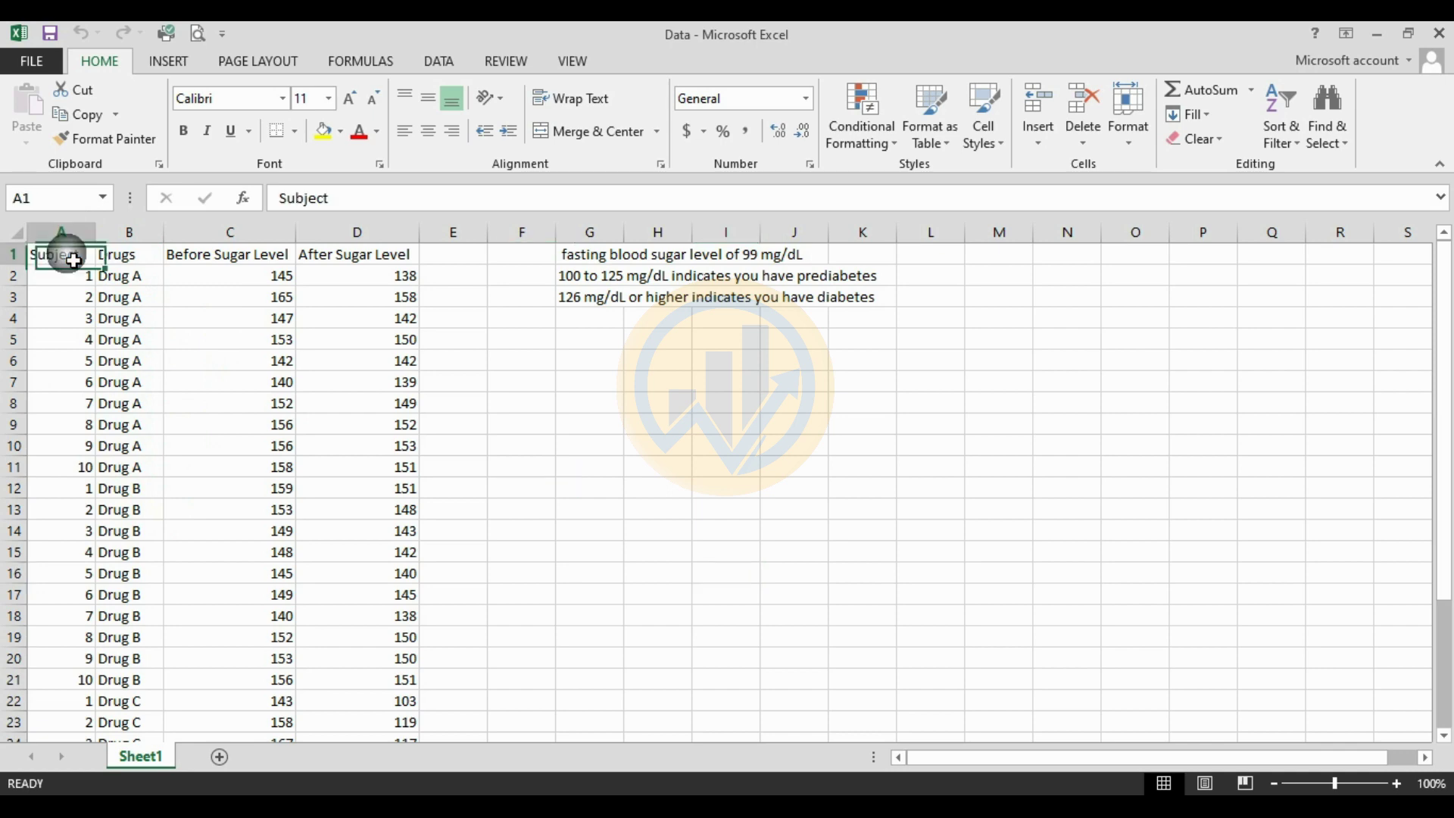
left_click(121, 255)
scroll(124, 349, "down", 2)
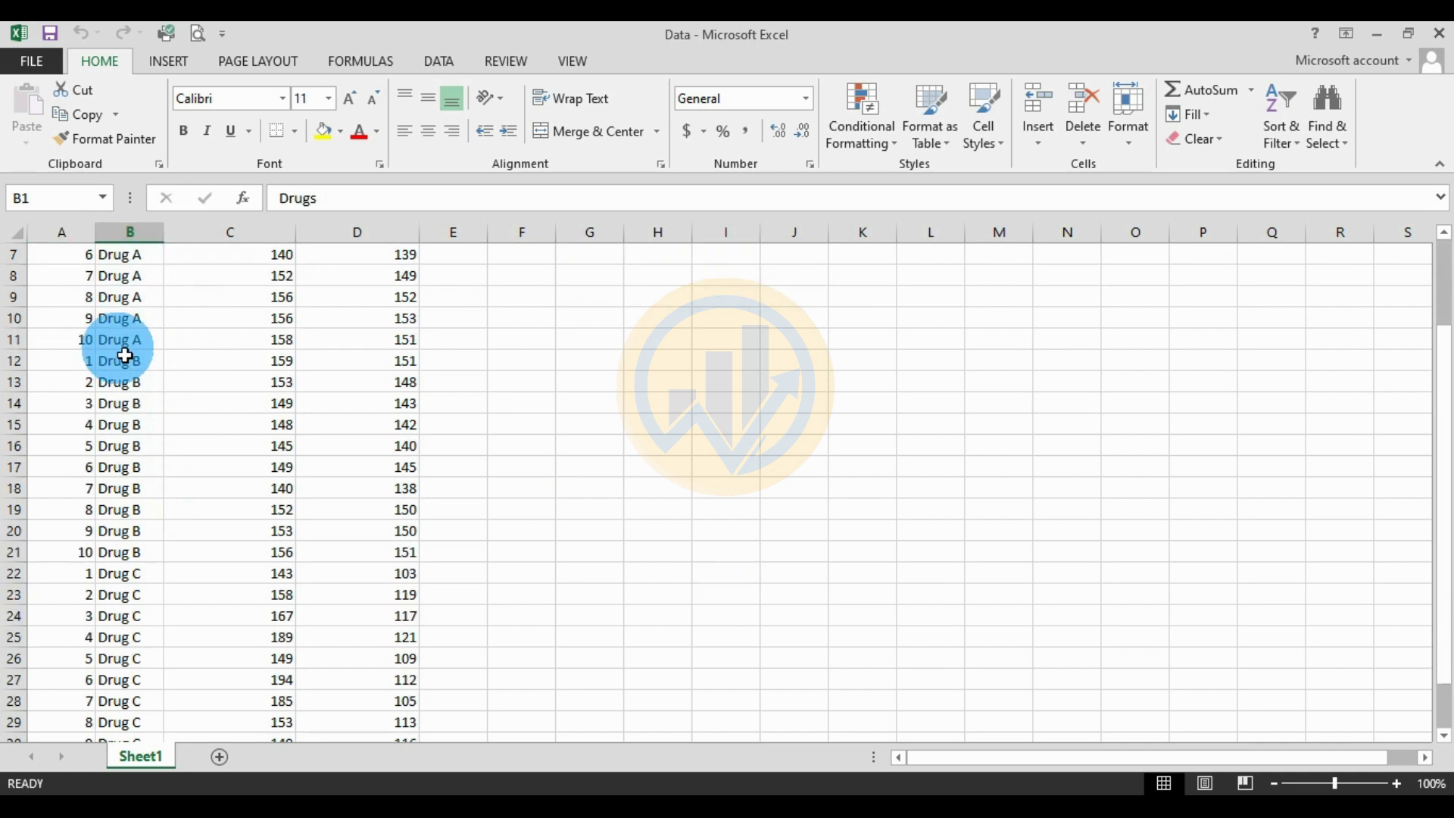
scroll(130, 306, "up", 2)
left_click_drag(125, 276, 123, 468)
scroll(156, 530, "down", 2)
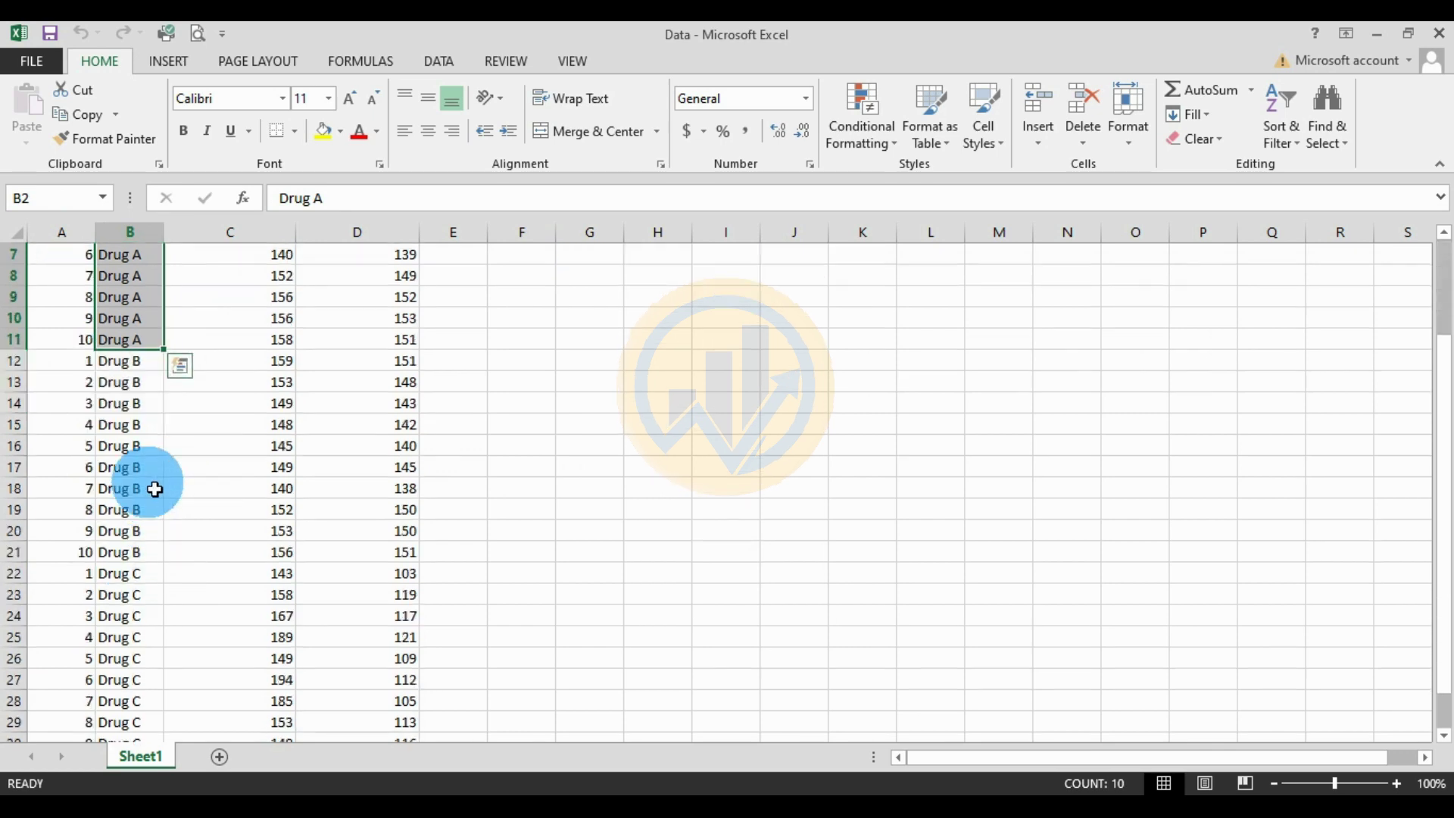
left_click_drag(146, 371, 137, 556)
scroll(129, 531, "down", 3)
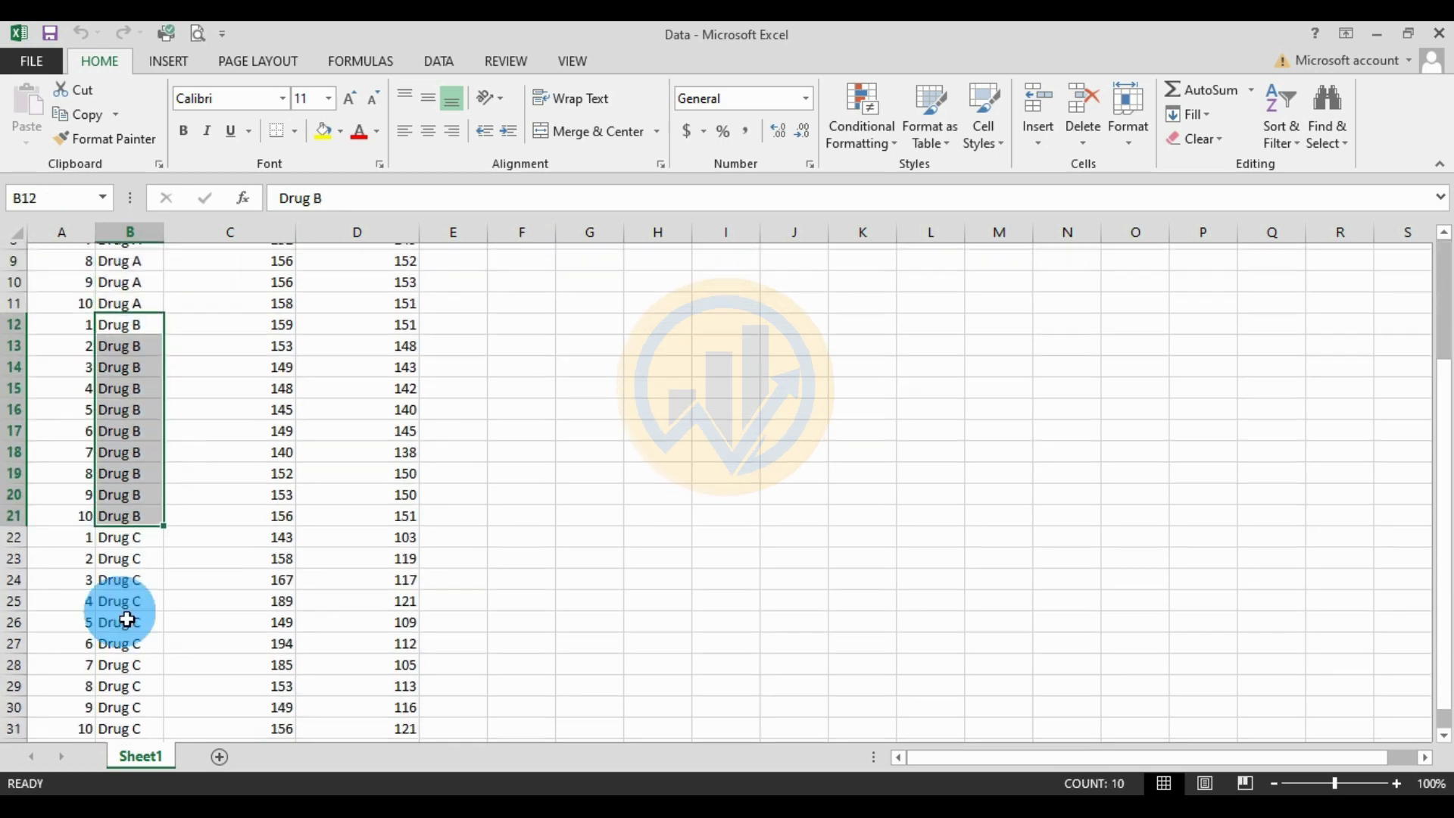
left_click_drag(130, 393, 127, 580)
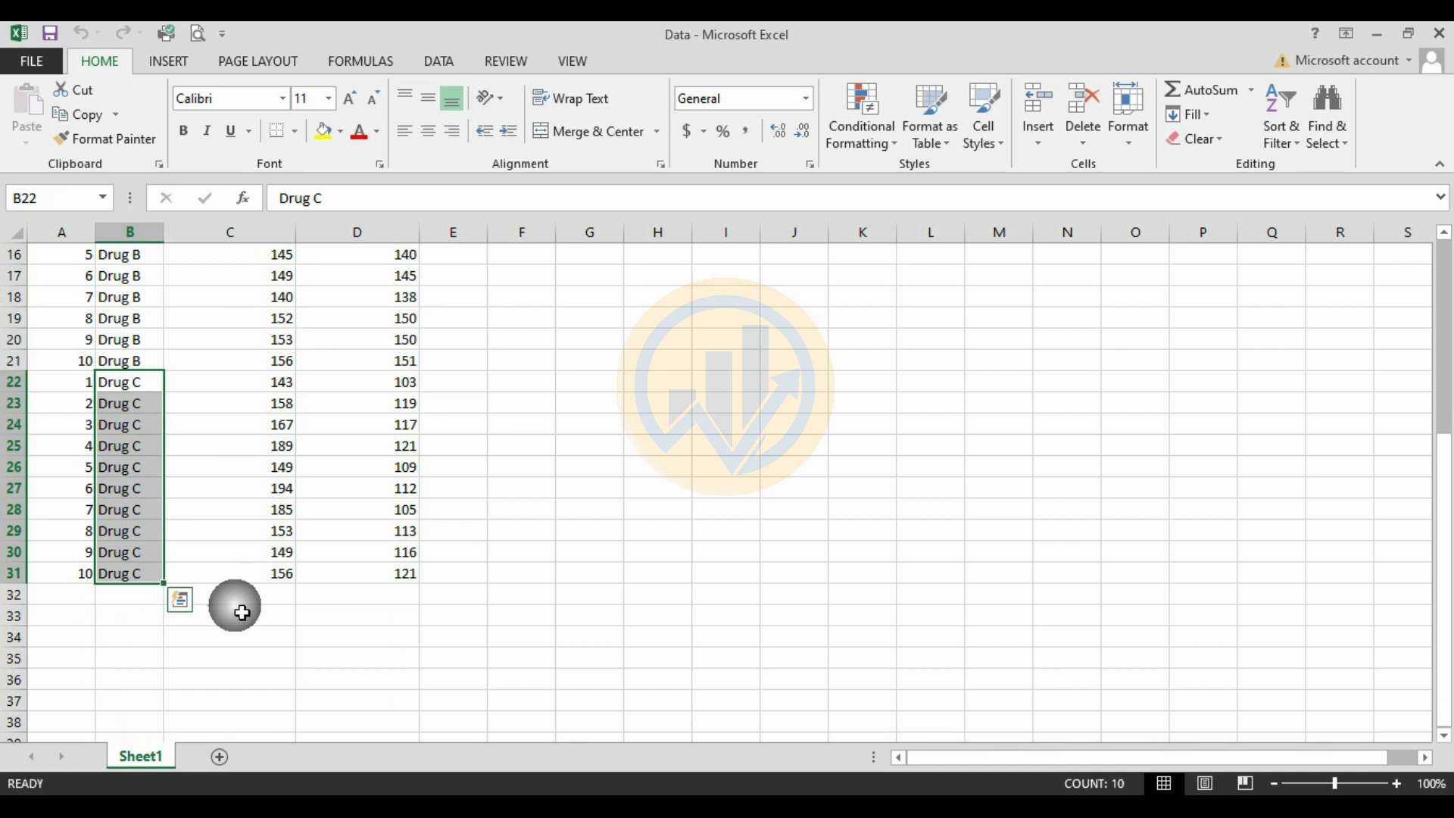
scroll(237, 610, "up", 5)
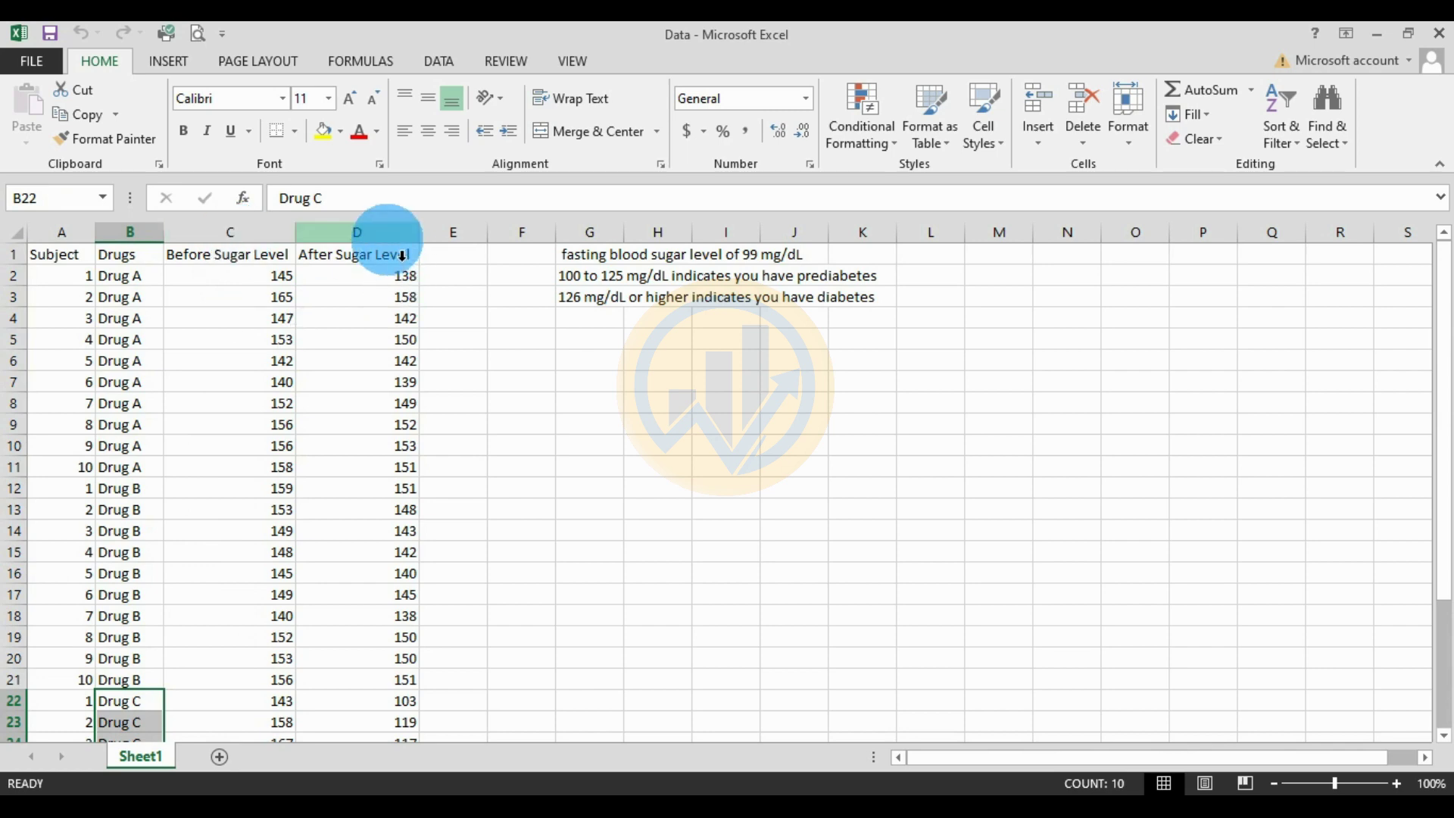
left_click(396, 233)
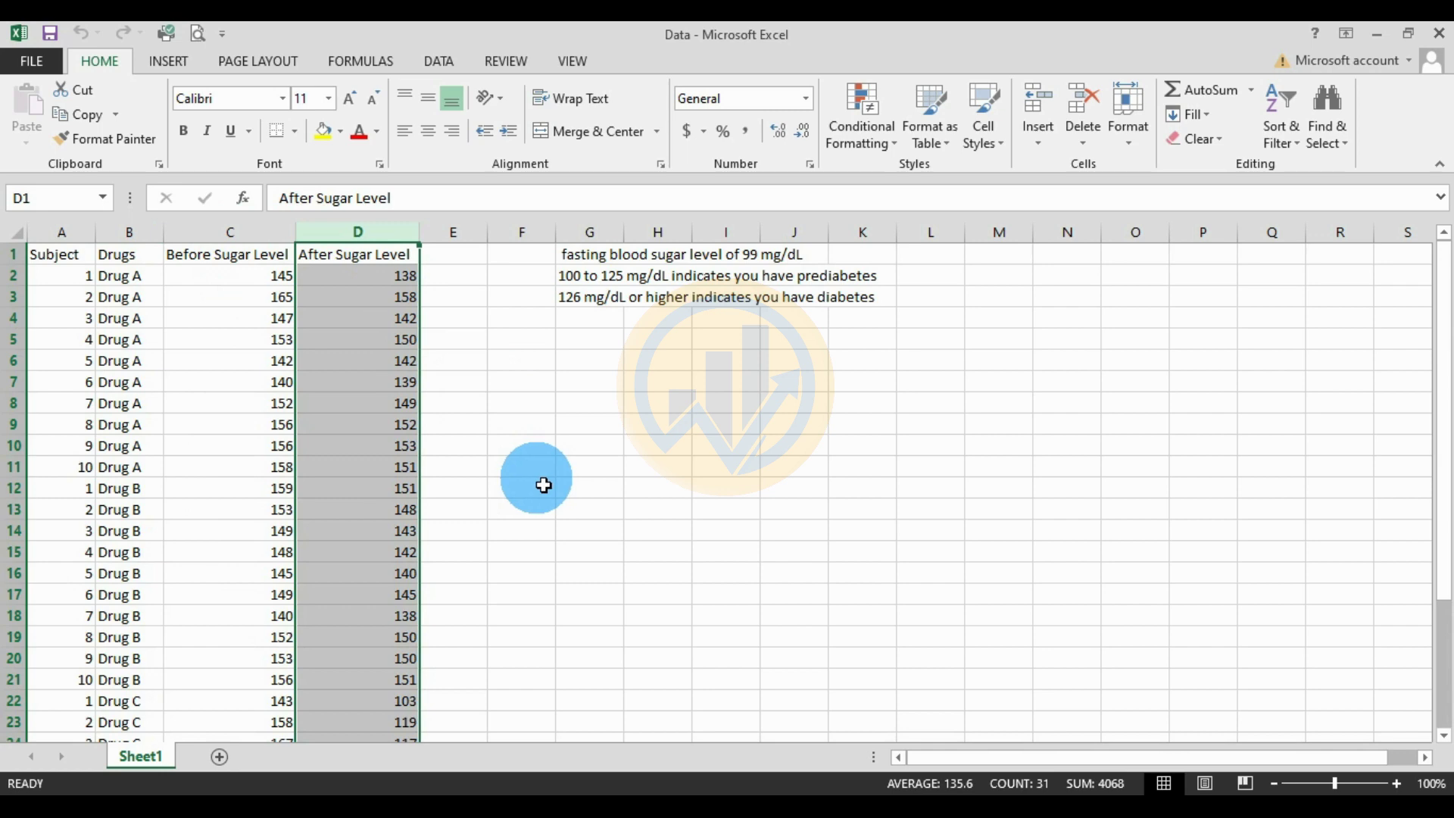
- Copy the four column headings A1:D1, switch to Origin, paste them into Book1's Long Name row and enlarge the workbook window
left_click_drag(66, 261, 344, 265)
right_click(344, 265)
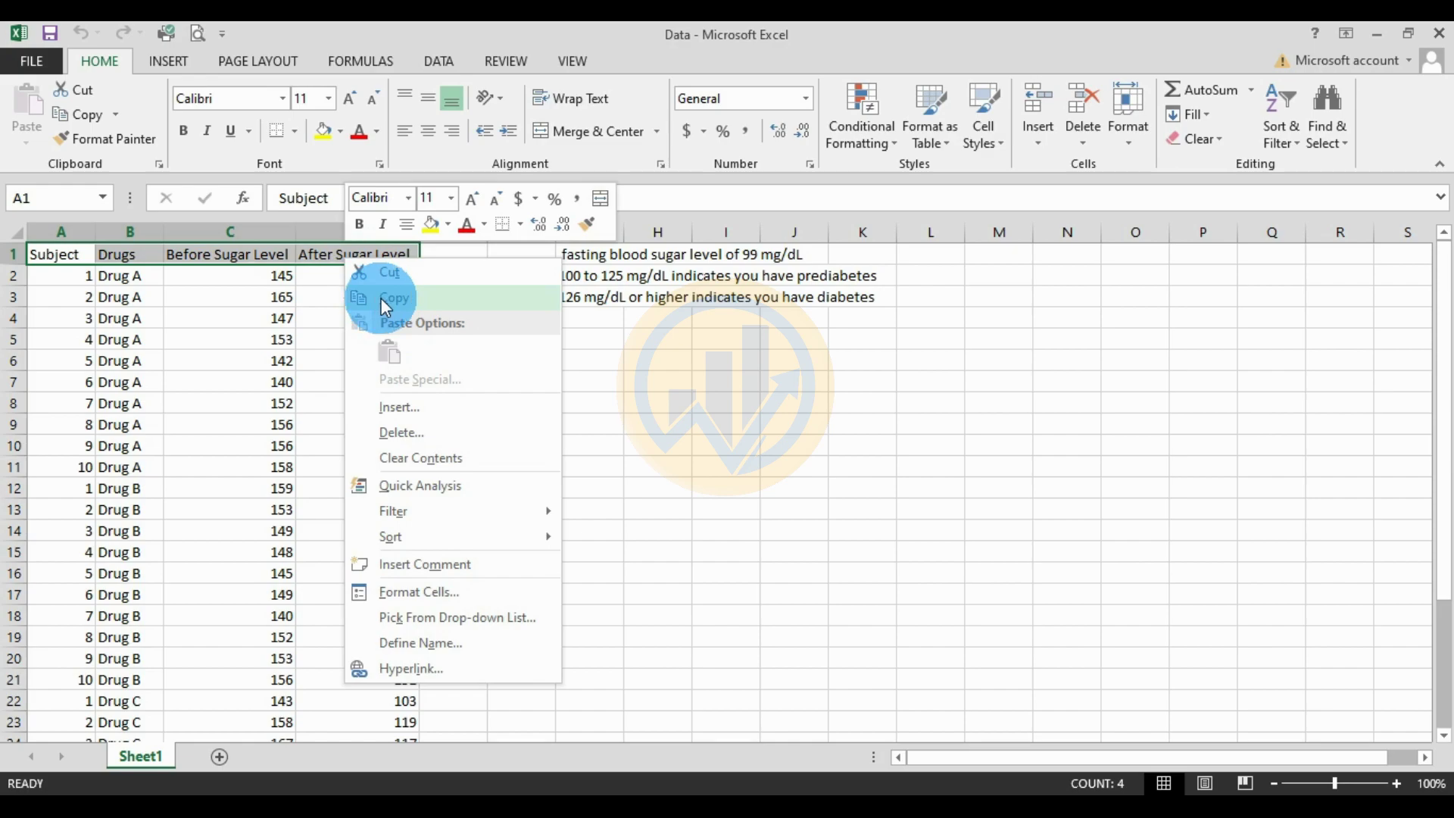
left_click(454, 297)
left_click(682, 807)
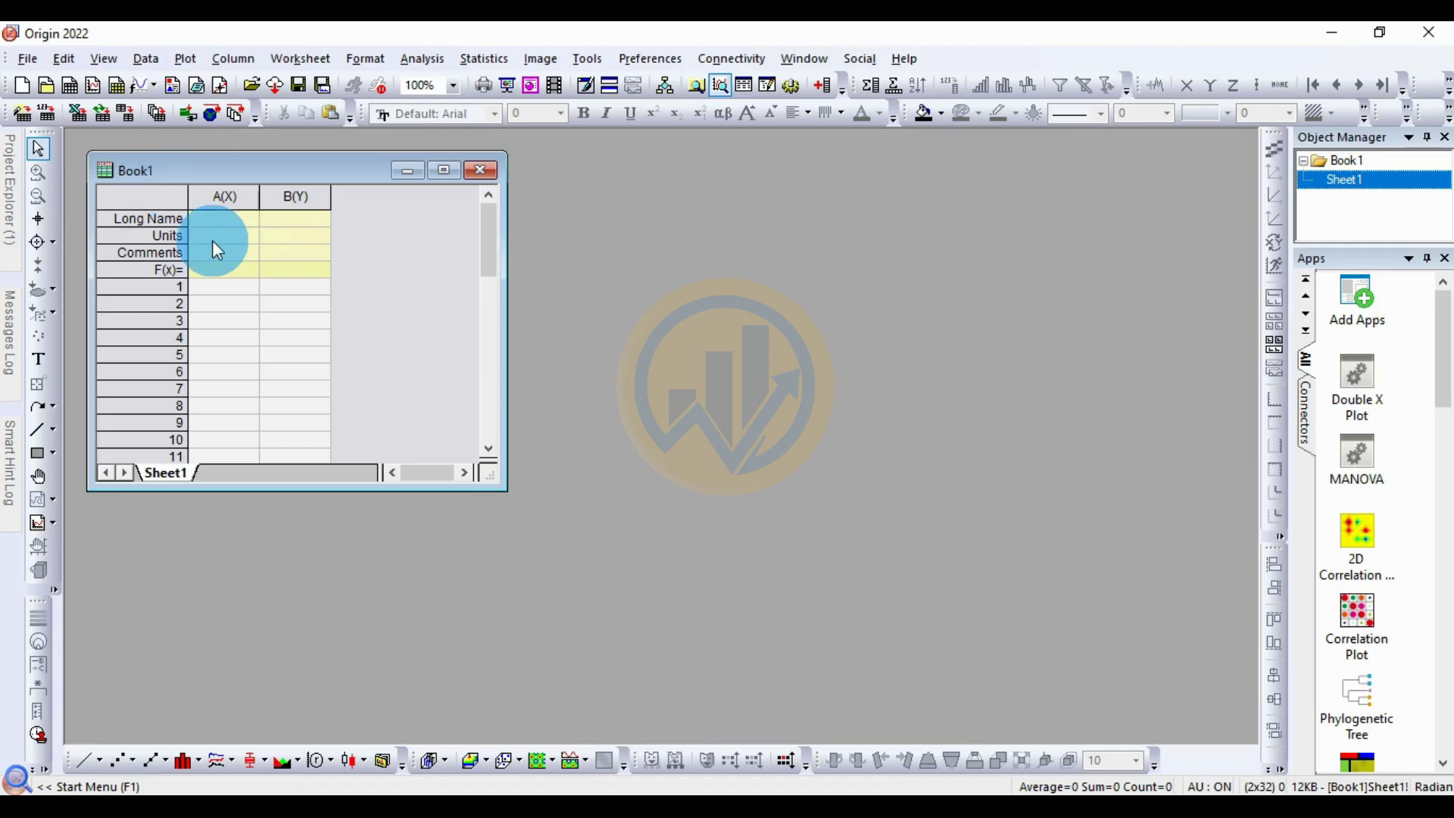
left_click(239, 215)
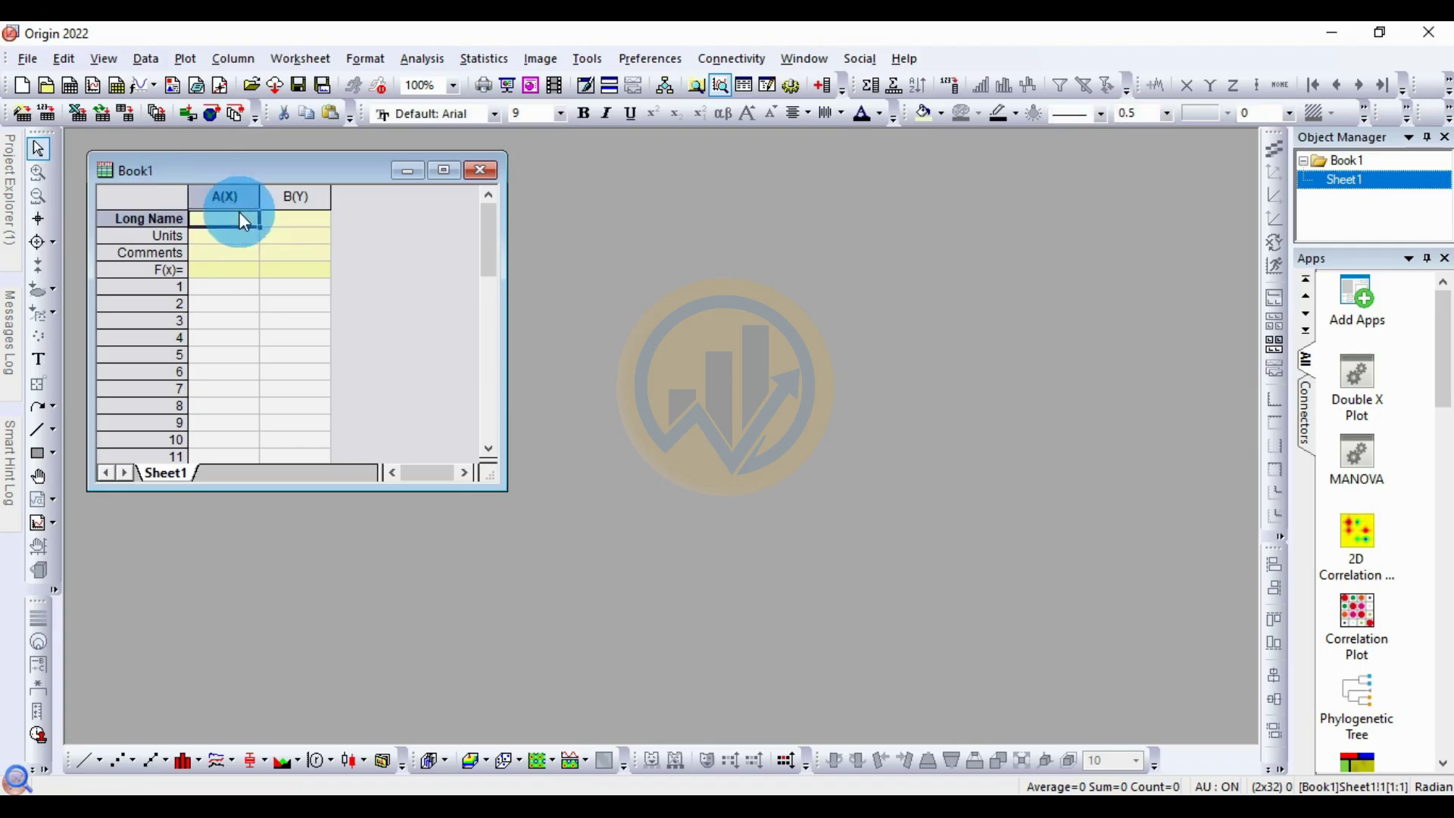
key("ctrl+v")
left_click_drag(508, 499, 767, 604)
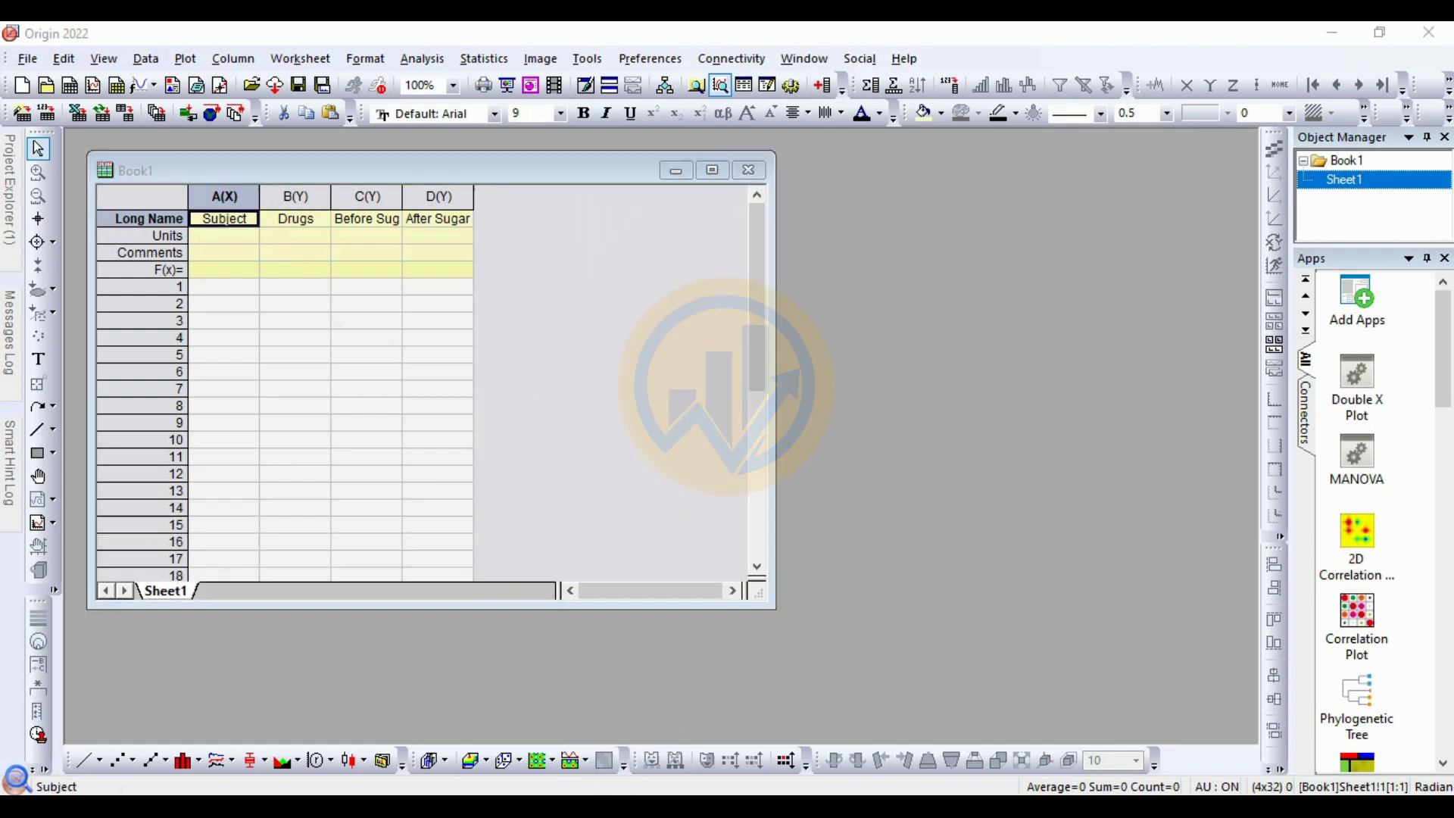
- Copy the data in A2:D31 from the Excel sheet into Book1 in Origin, starting at row 1 of column A, and narrow the workbook window
key("alt+Tab")
mouse_move(80, 282)
left_mouse_down()
mouse_move(129, 286)
mouse_move(288, 568)
mouse_move(325, 753)
mouse_move(348, 786)
mouse_move(351, 704)
left_mouse_up()
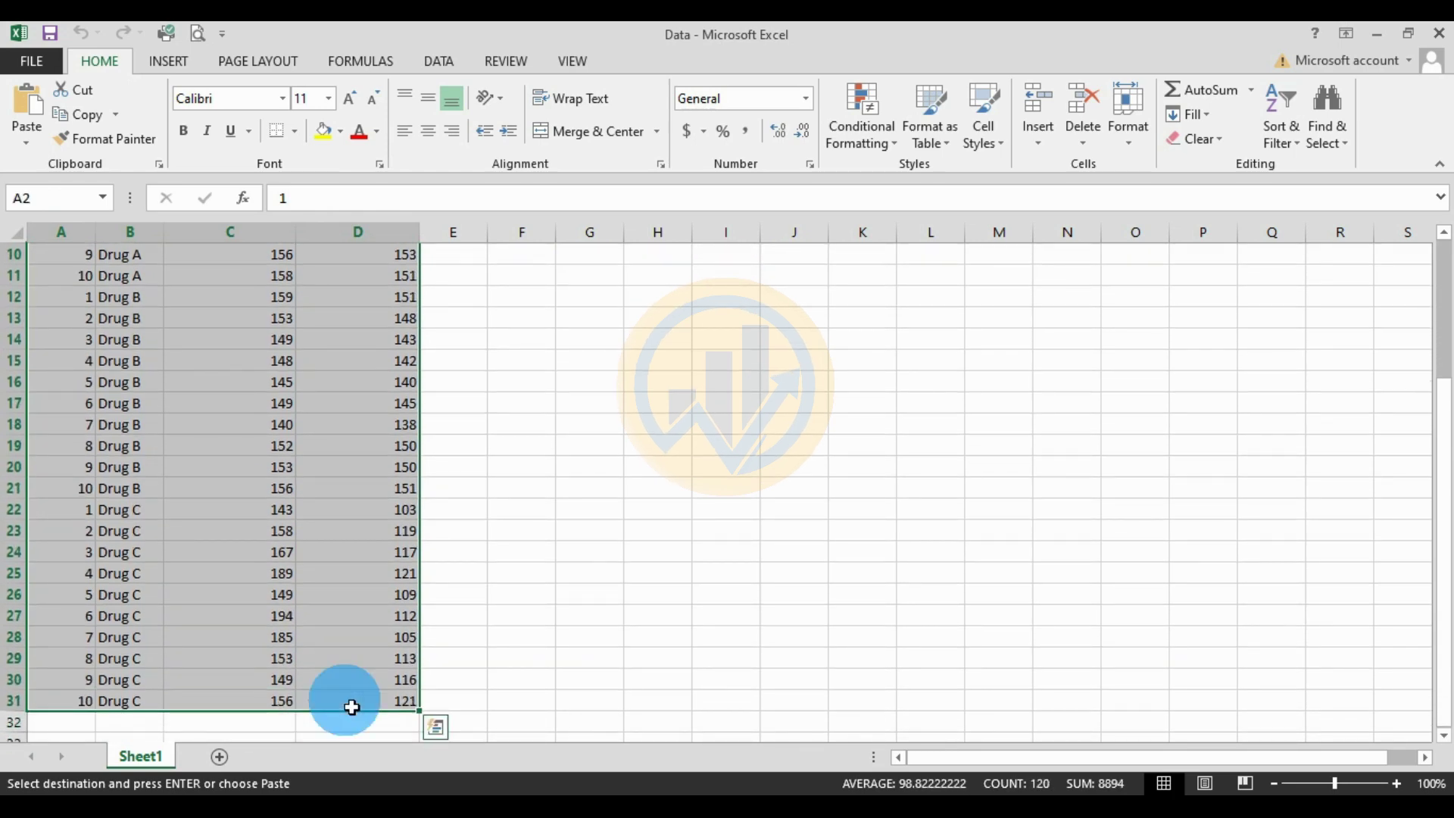
key("alt+Tab")
left_click(216, 274)
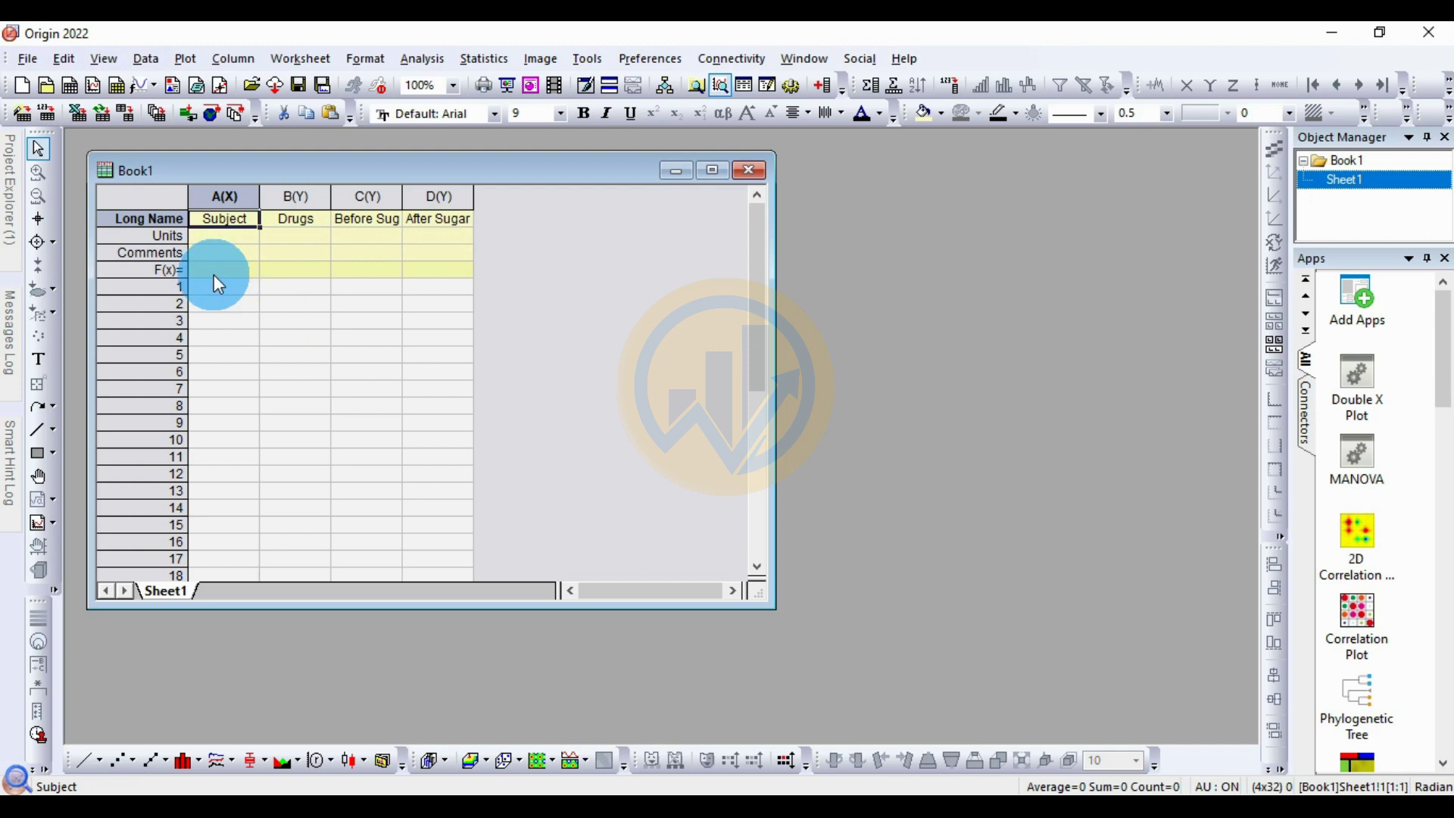
left_click(296, 319)
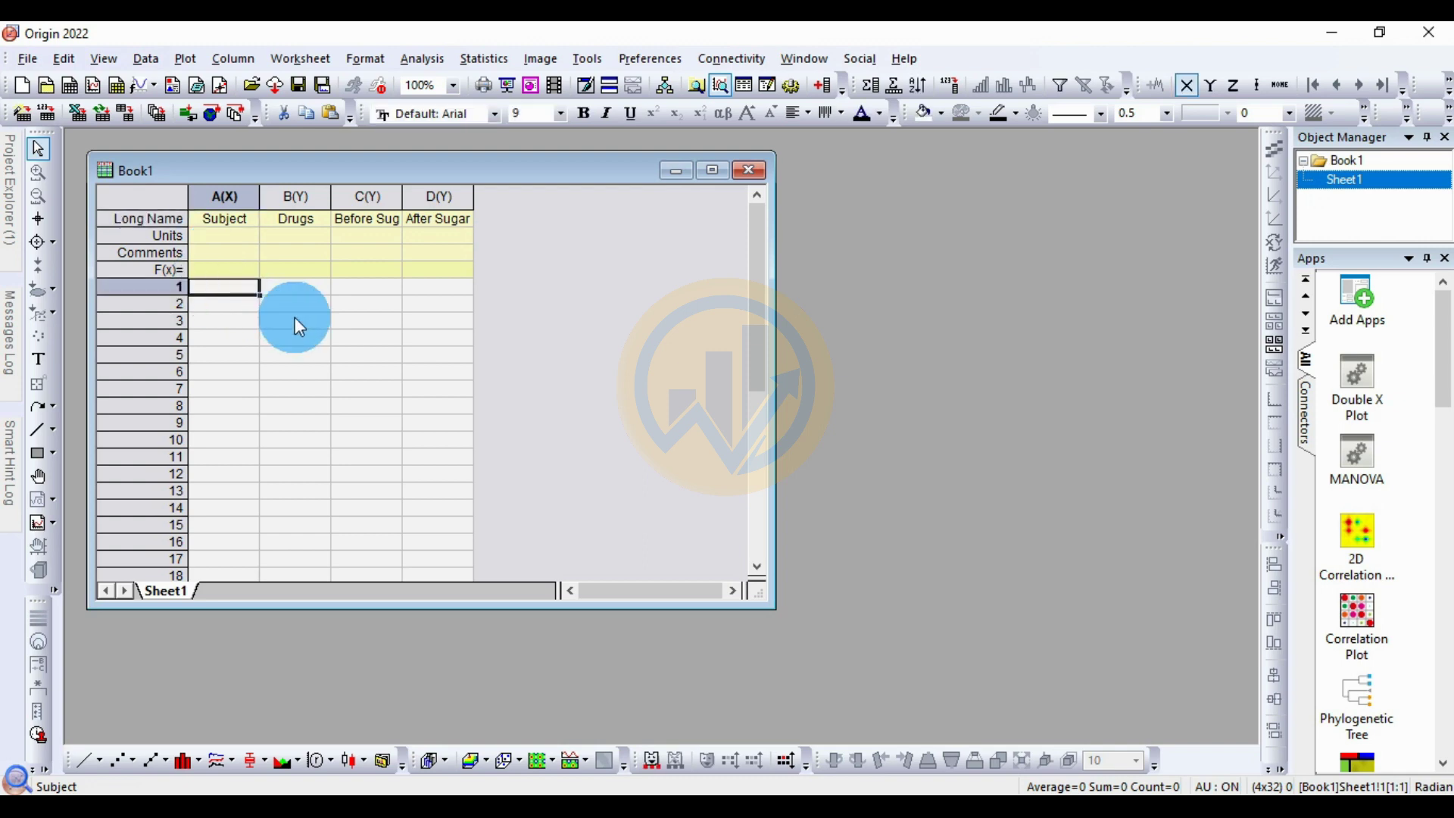
key("ctrl+v")
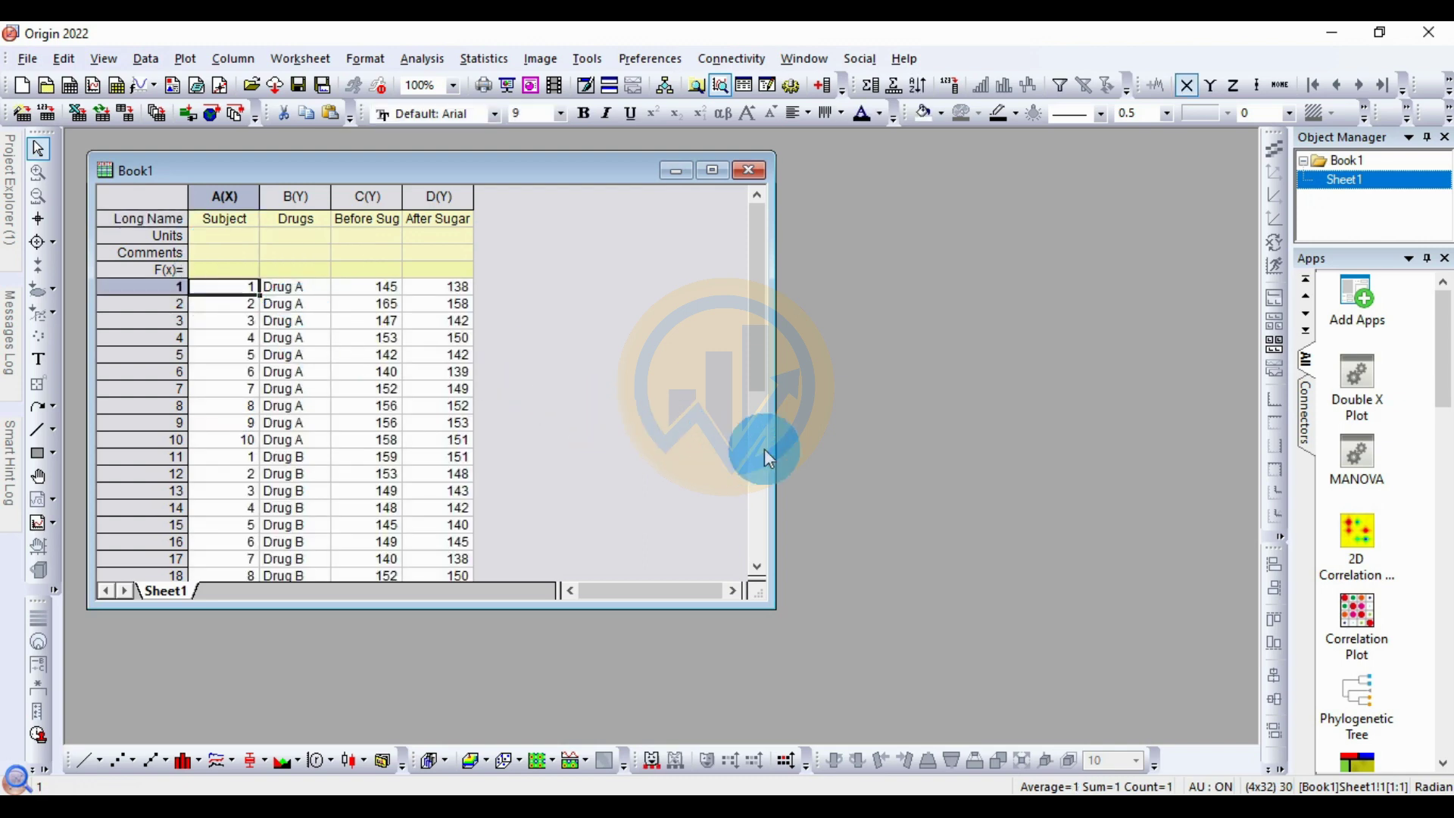
left_click_drag(785, 452, 530, 455)
- Open the settings dialog for a Two-Way Repeated Measures ANOVA and place it beside the worksheet
left_click(485, 58)
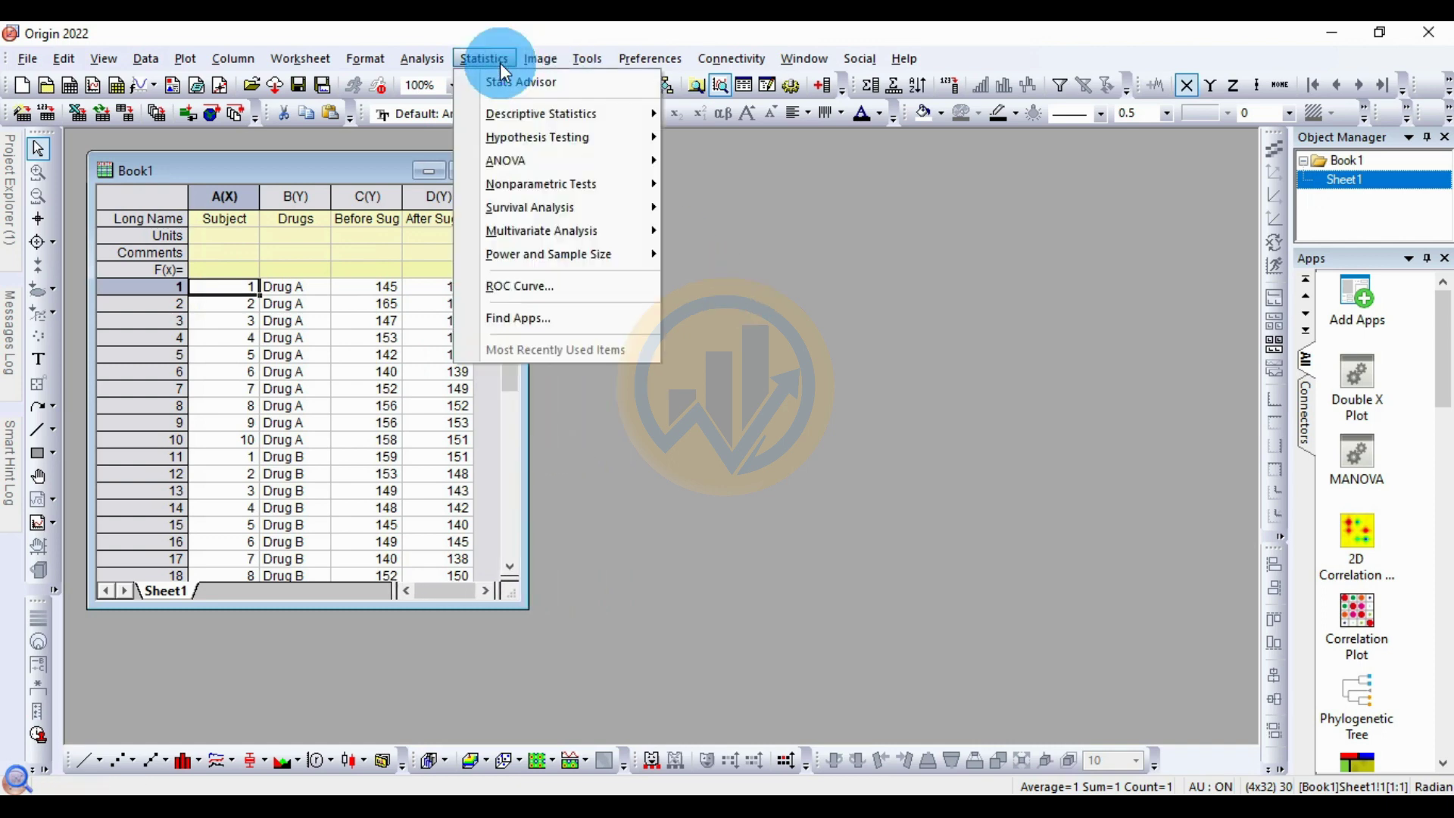
mouse_move(494, 157)
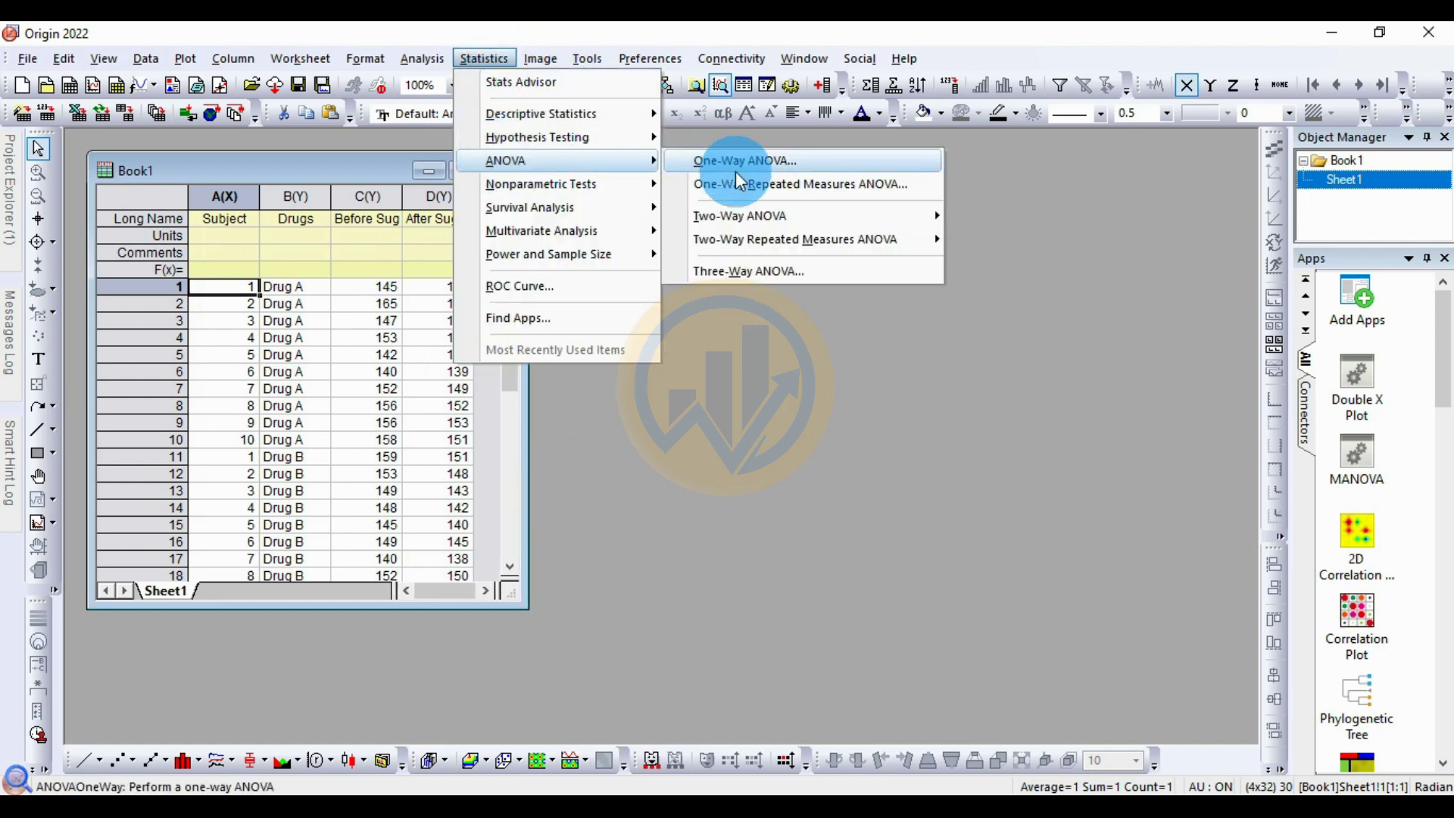
mouse_move(776, 241)
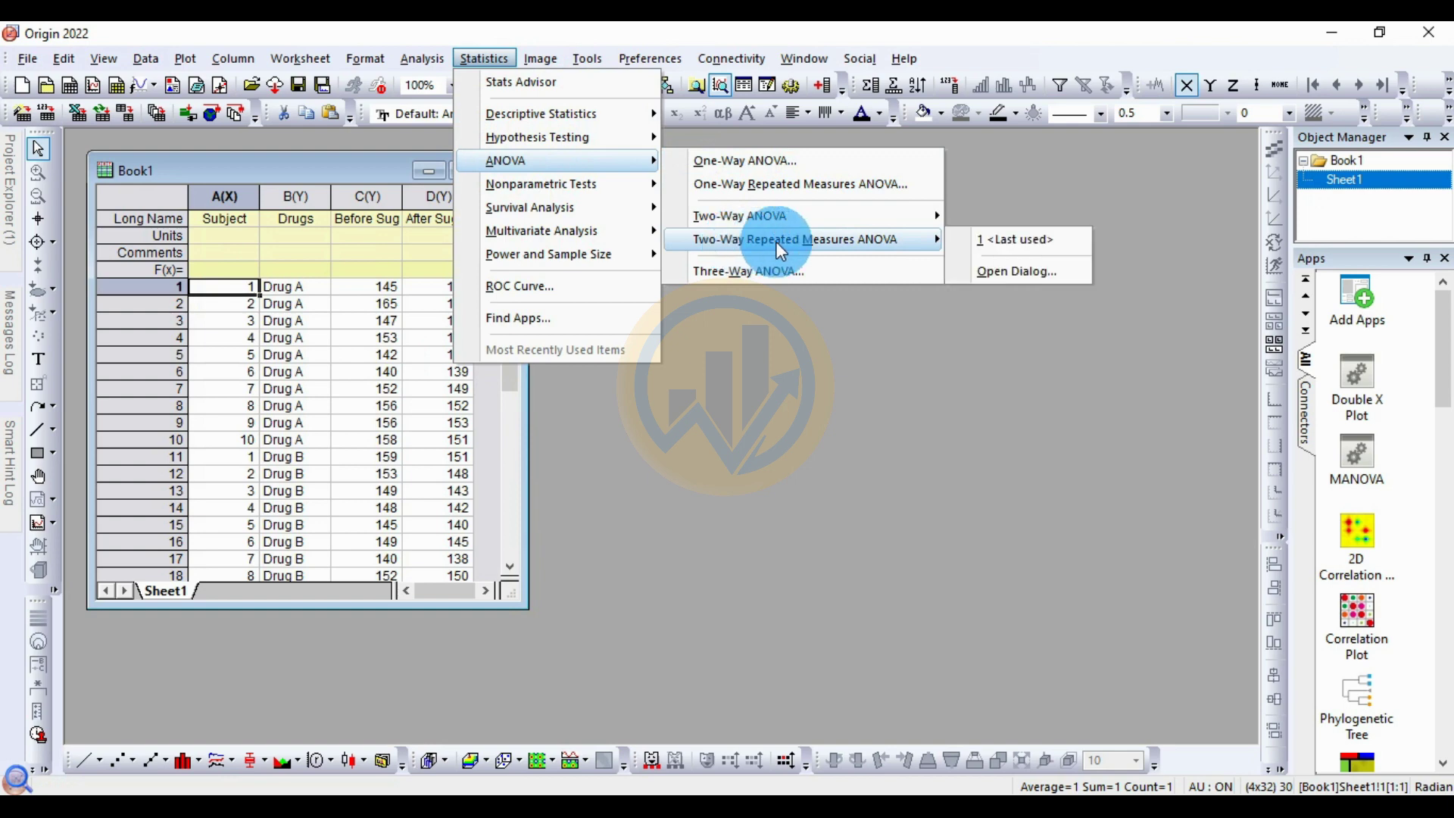
left_click(1020, 270)
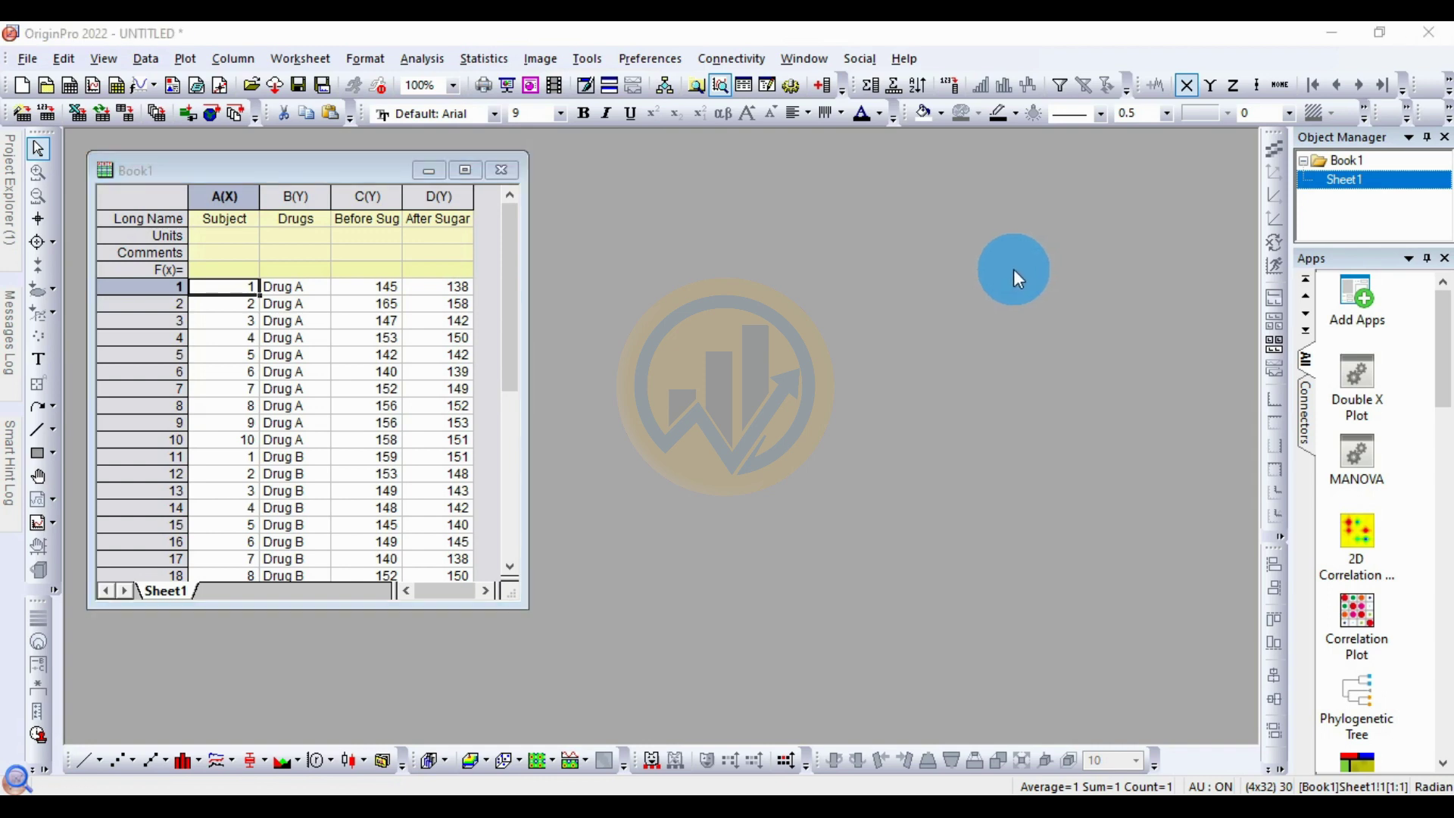
left_click_drag(579, 182, 632, 200)
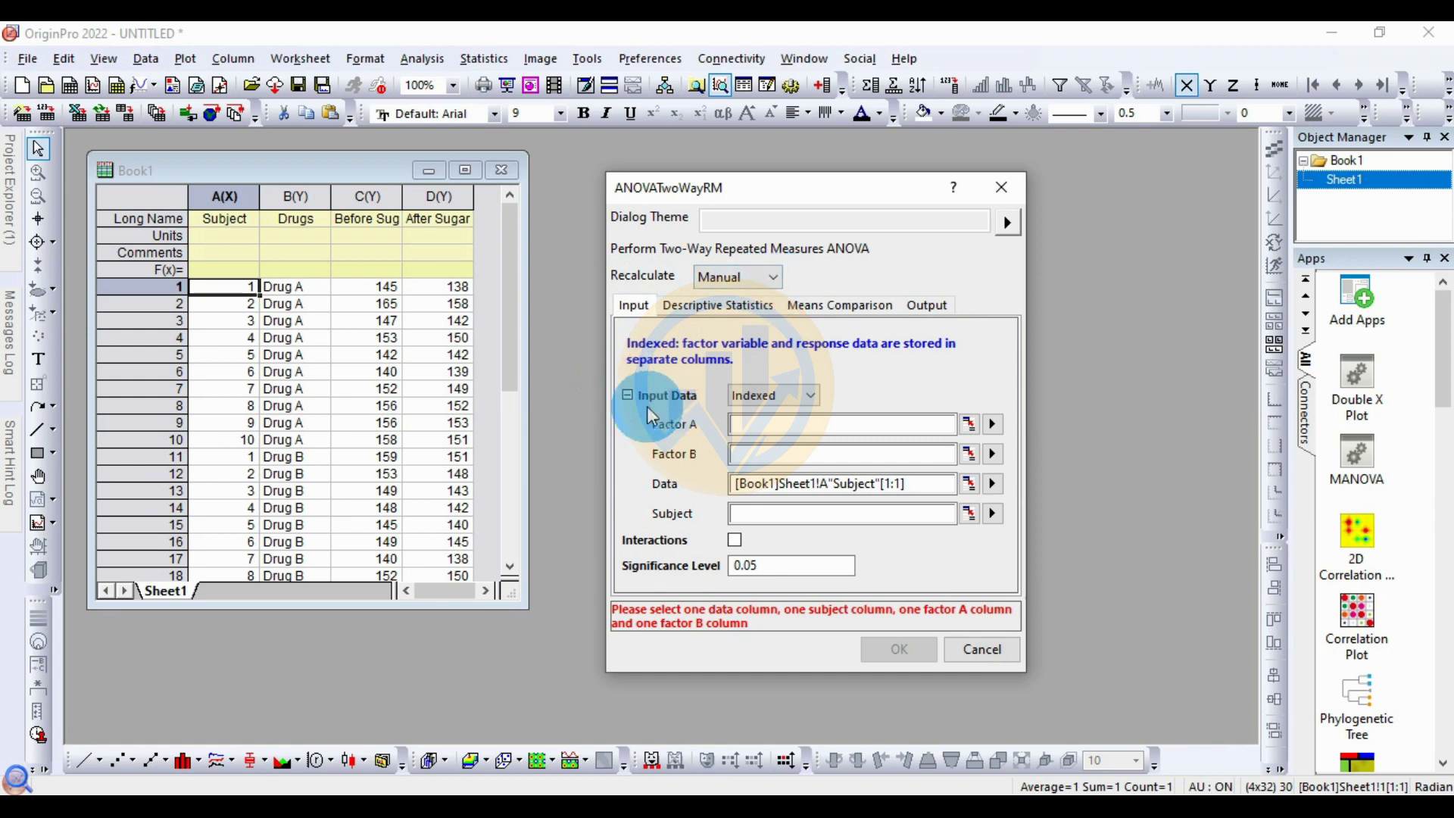
- Set the ANOVA input data to Raw and turn off Repeat for Factor B
left_click(813, 397)
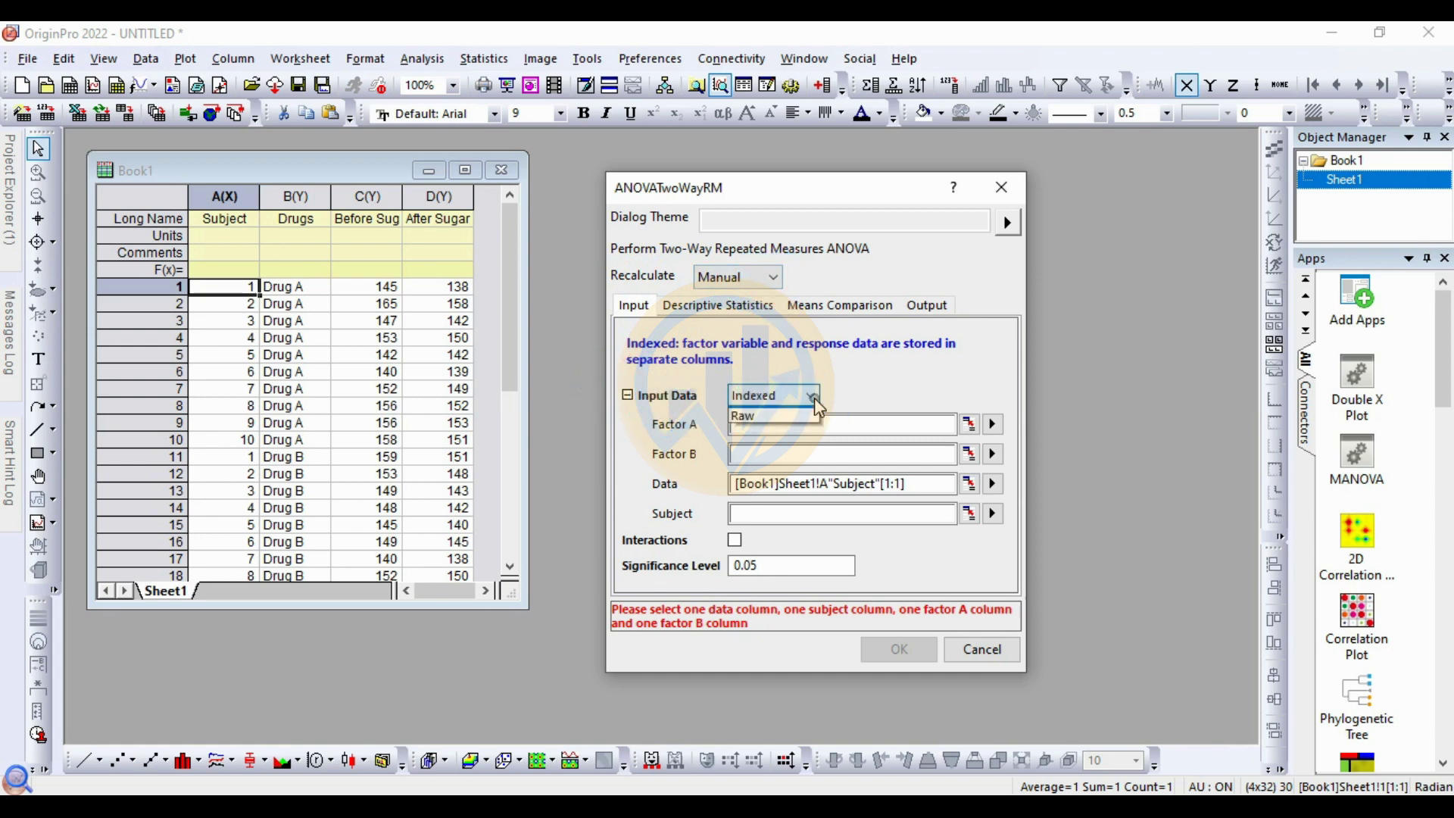
left_click(784, 430)
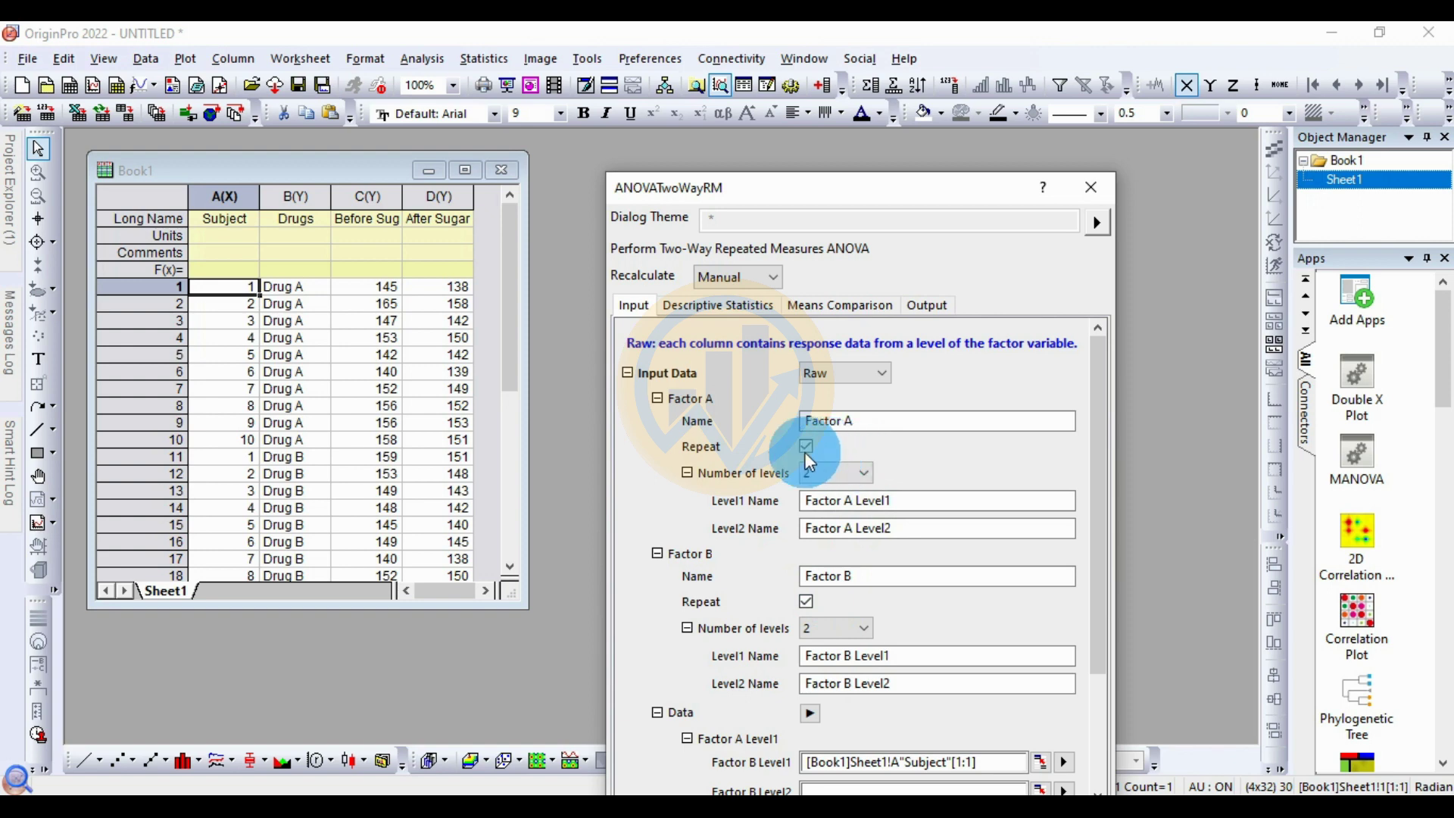
left_click(868, 474)
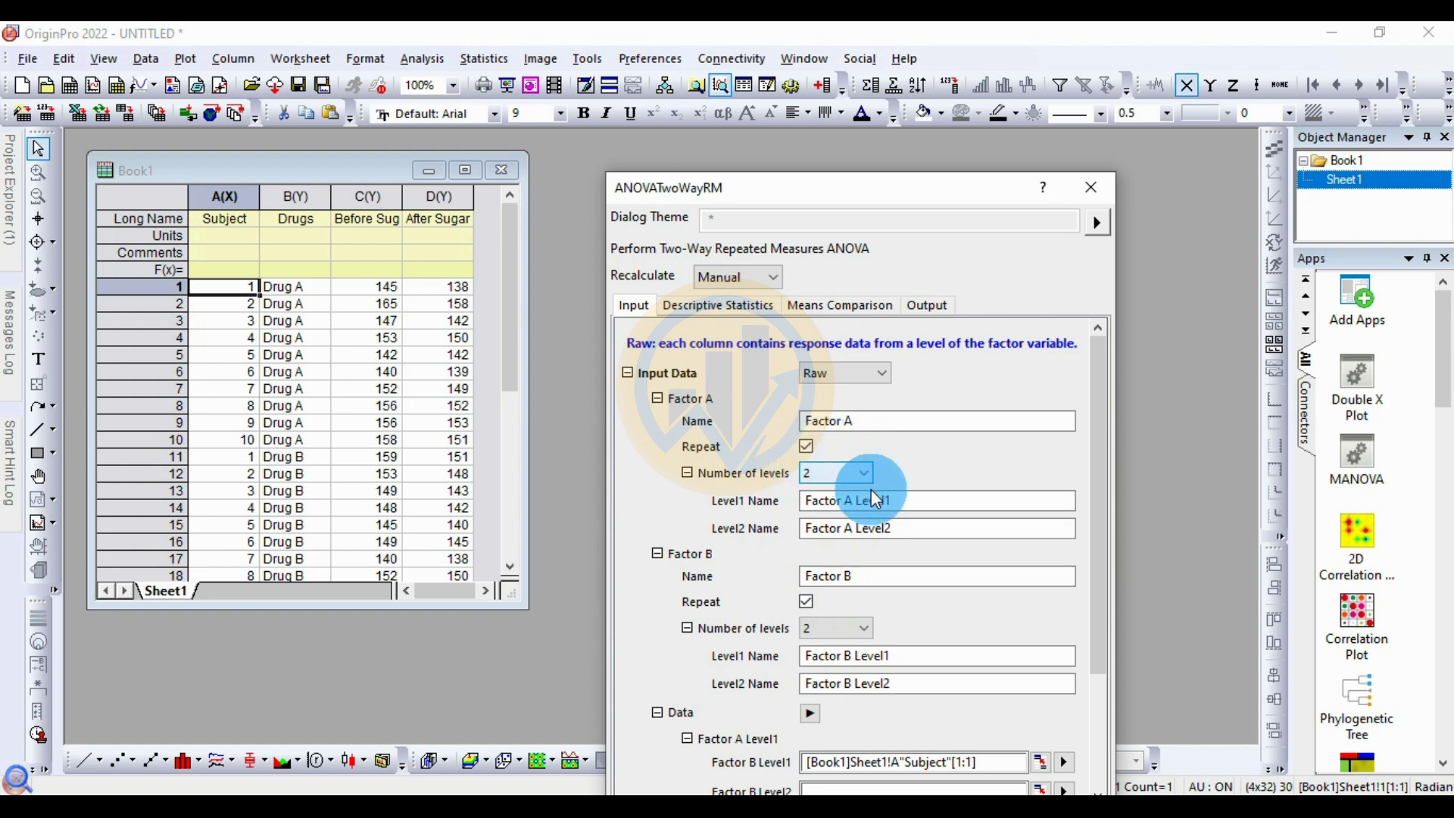
scroll(886, 507, "down", 1)
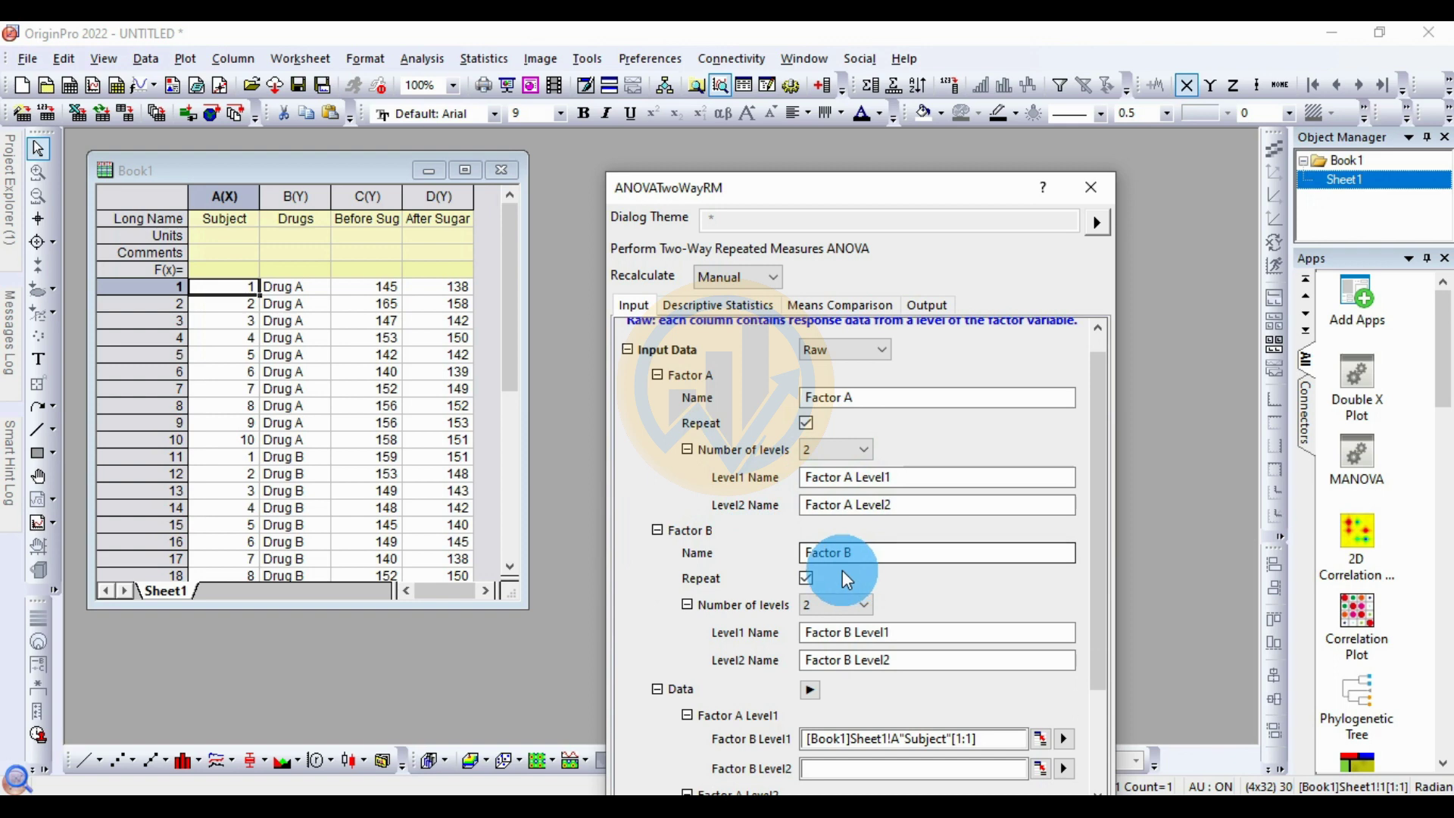
left_click(807, 580)
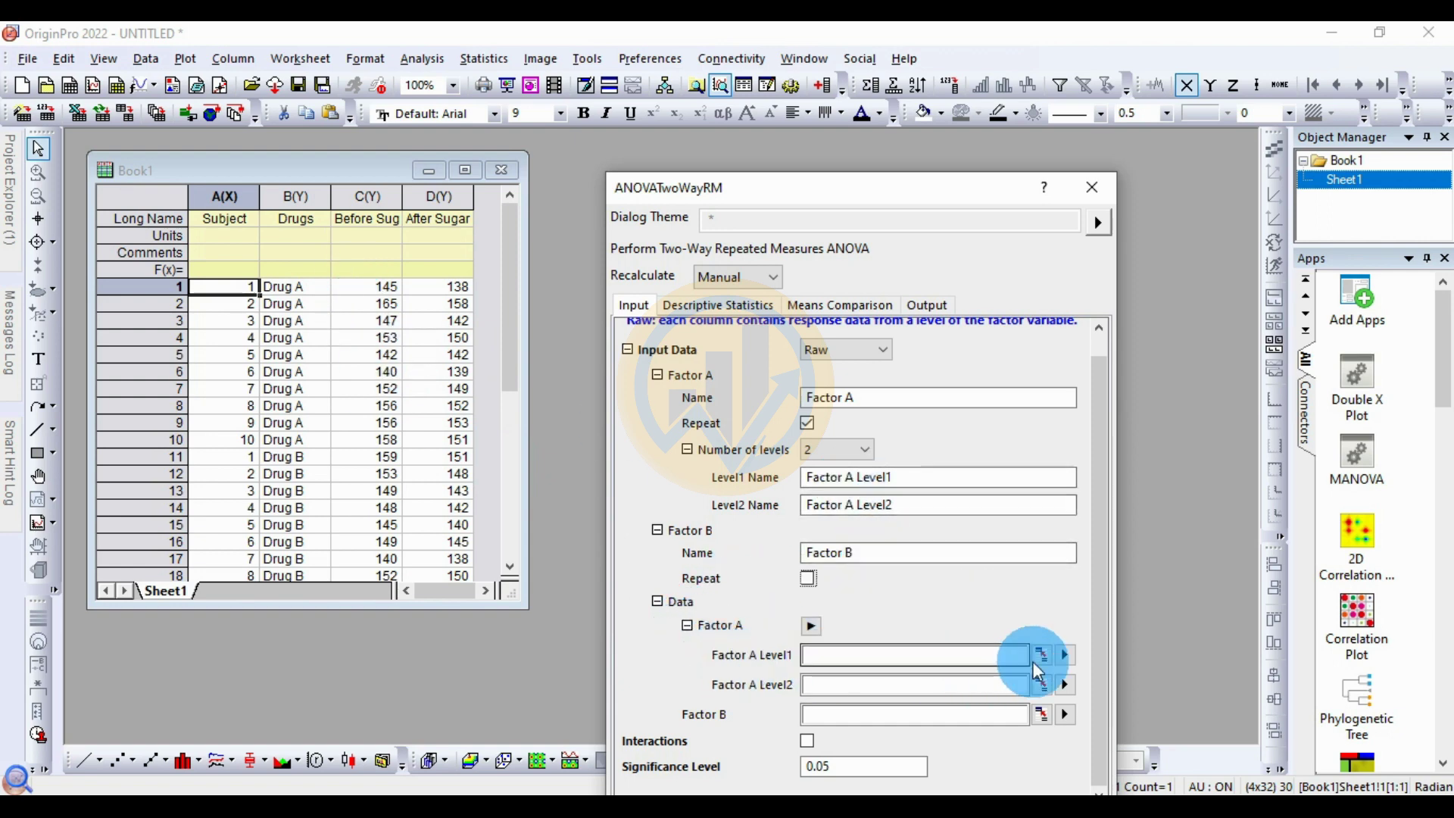
- Assign Before Sugar Level to Factor A Level1 and After Sugar Level to Factor A Level2
left_click(1066, 655)
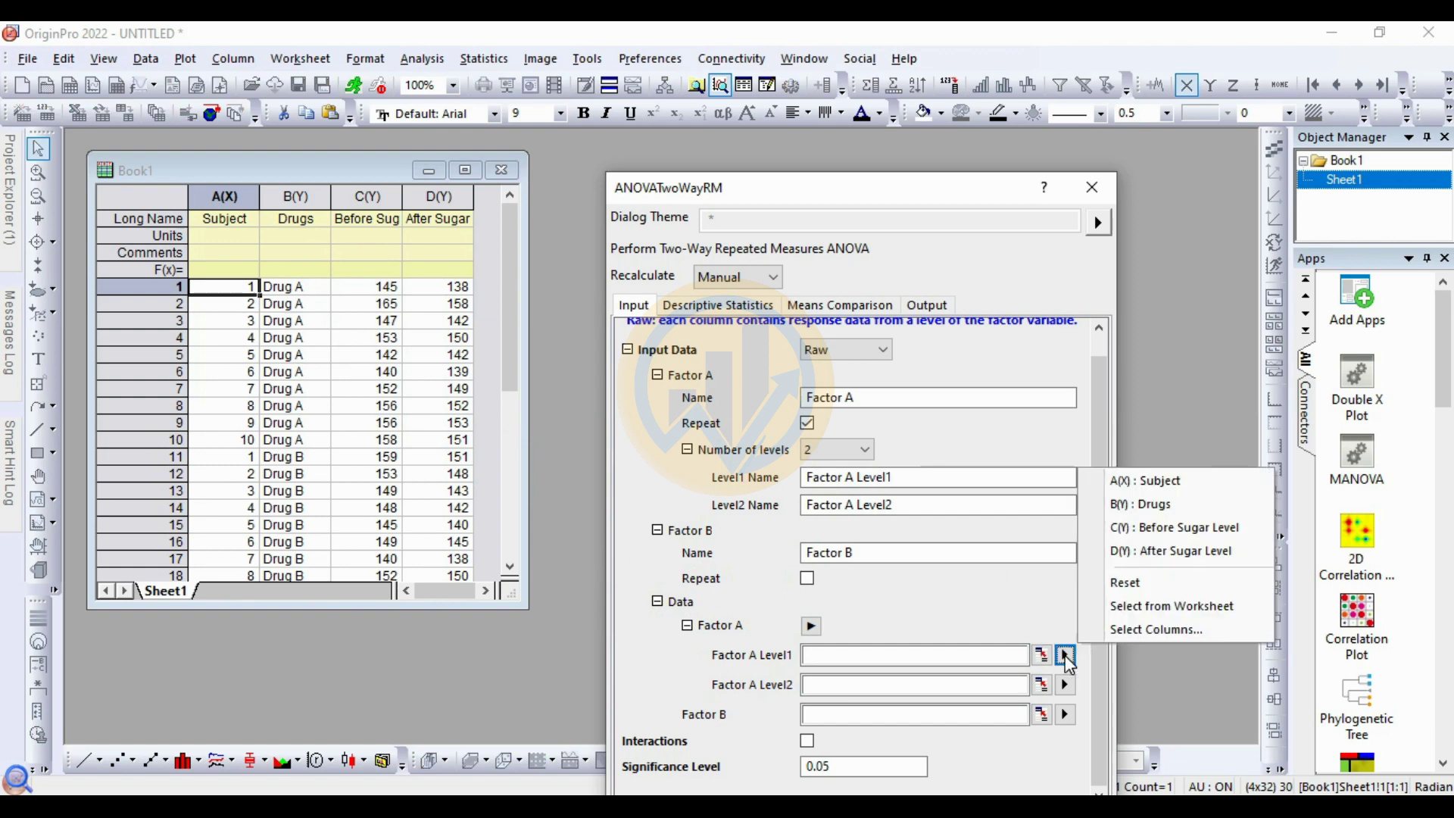
left_click(1152, 534)
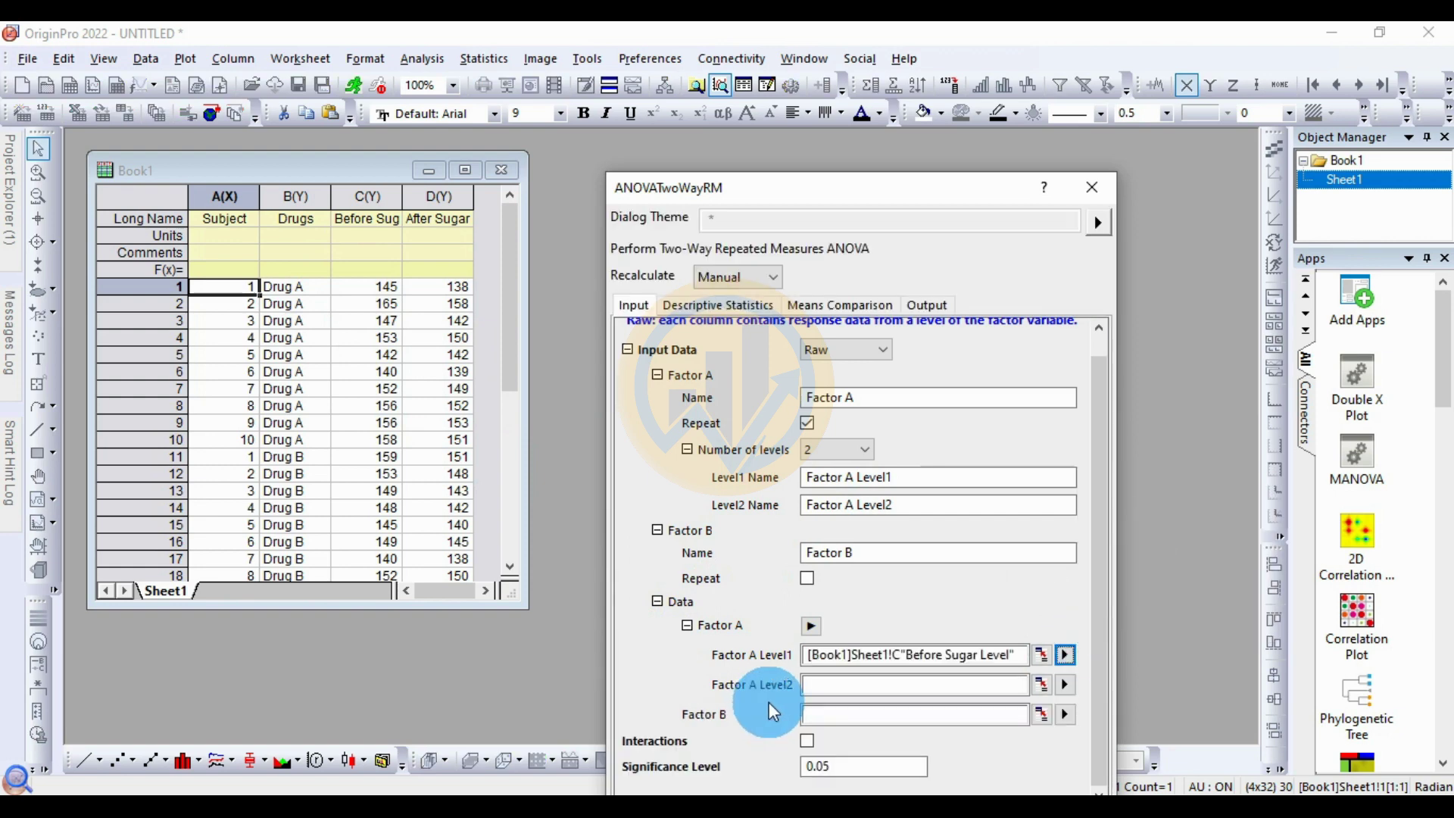
left_click_drag(930, 198, 910, 106)
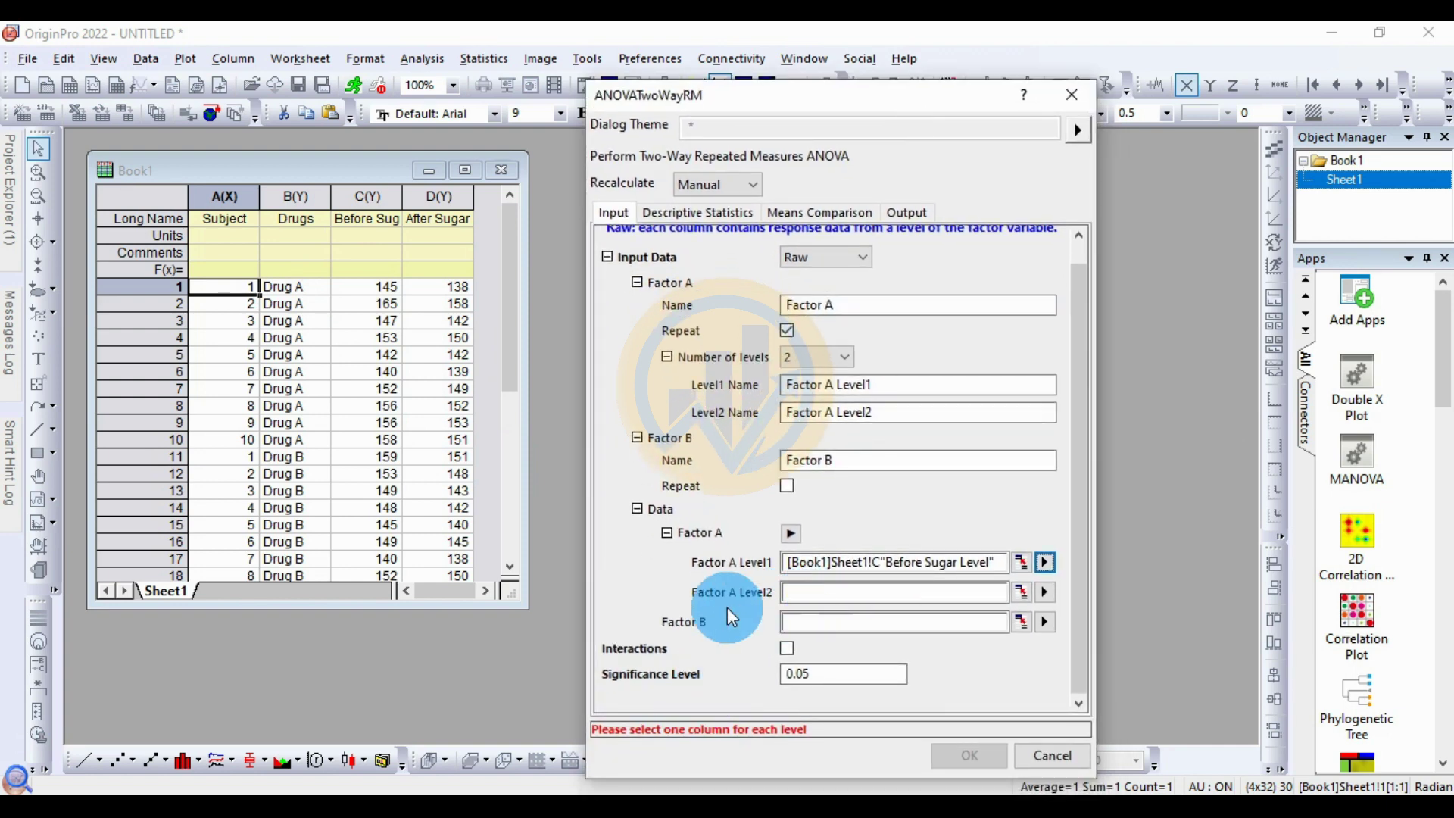
left_click(1045, 591)
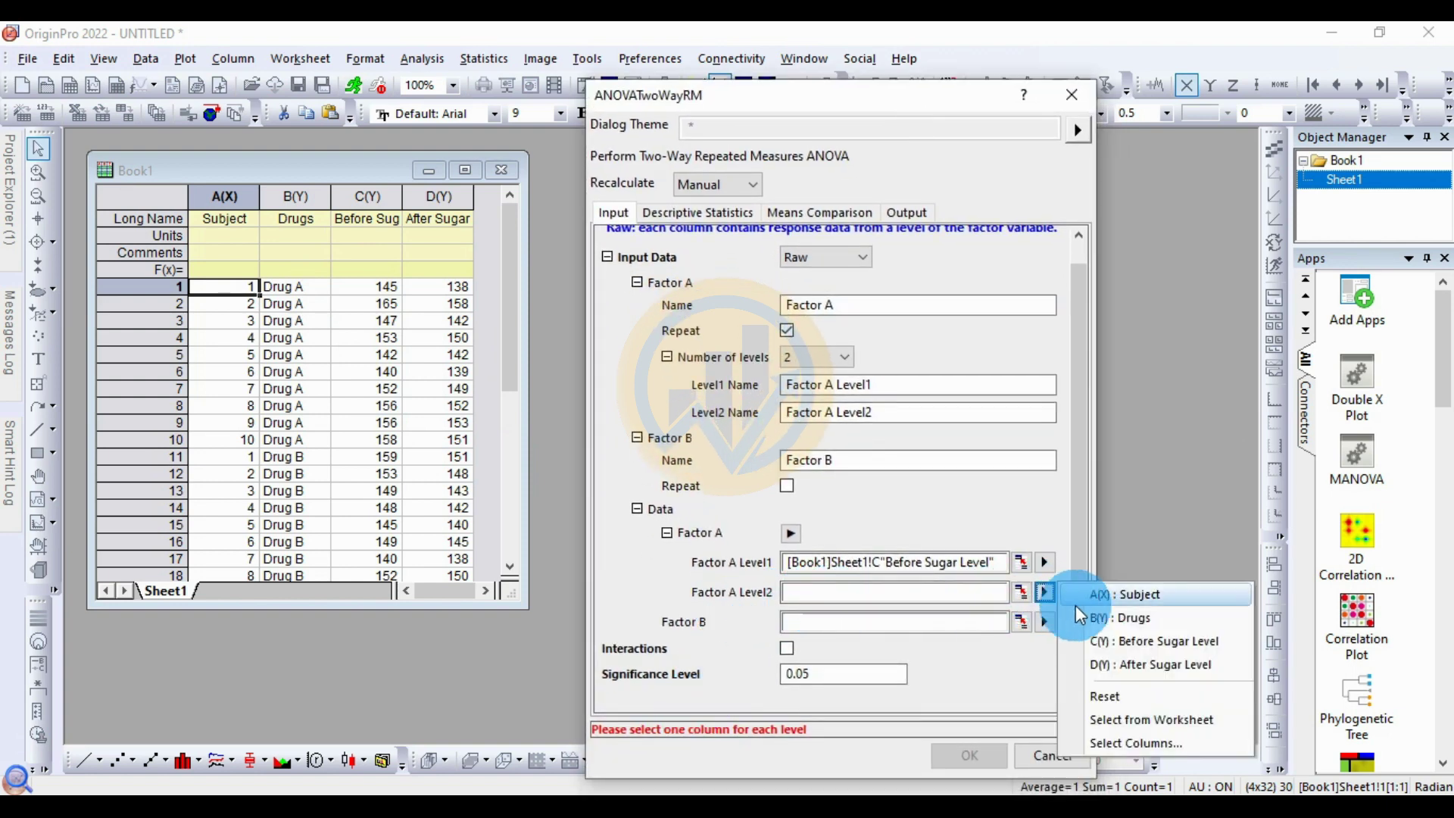
left_click(1134, 665)
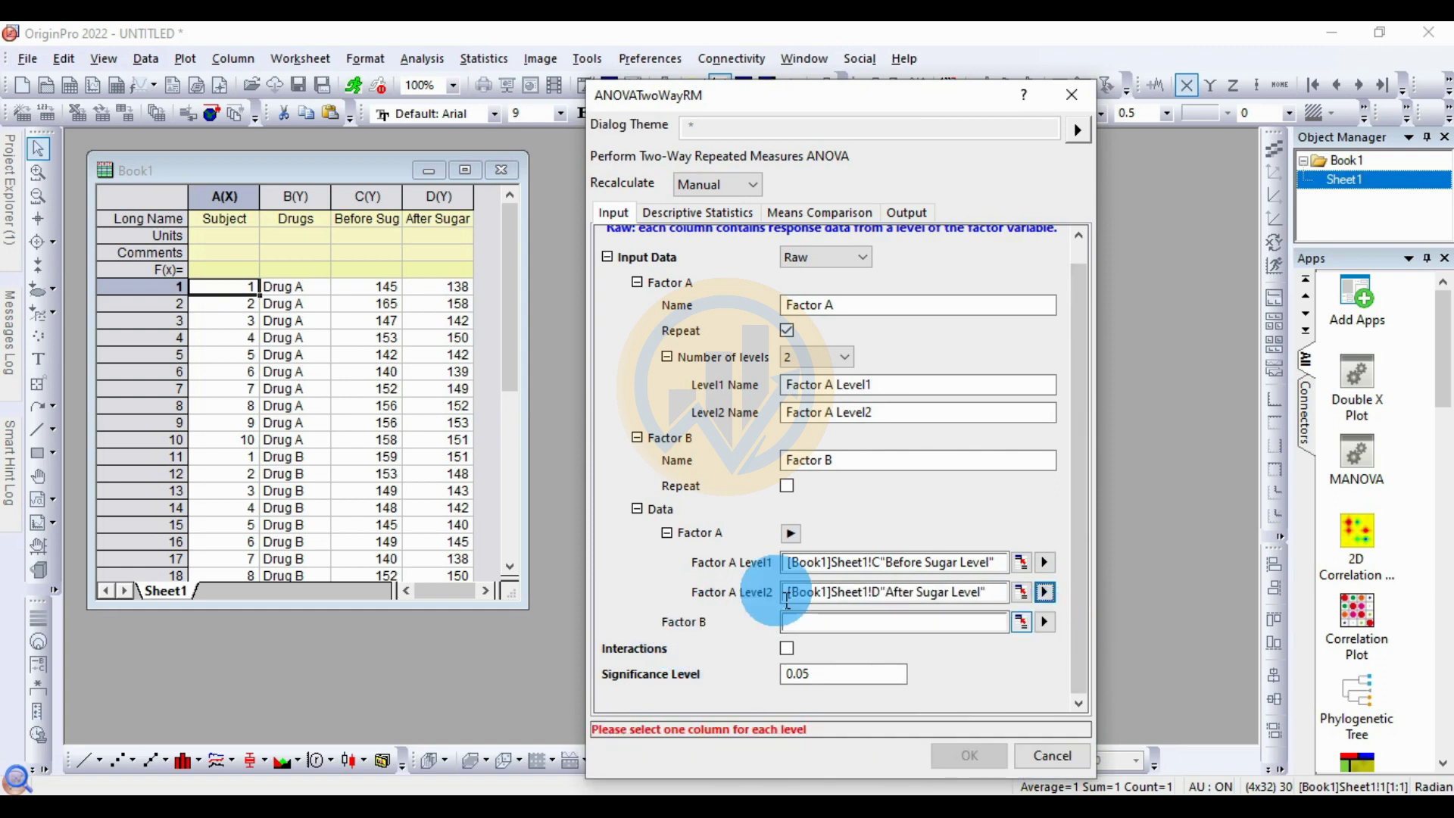
- Assign the Drugs column to Factor B and include interactions in the analysis
left_click(1047, 623)
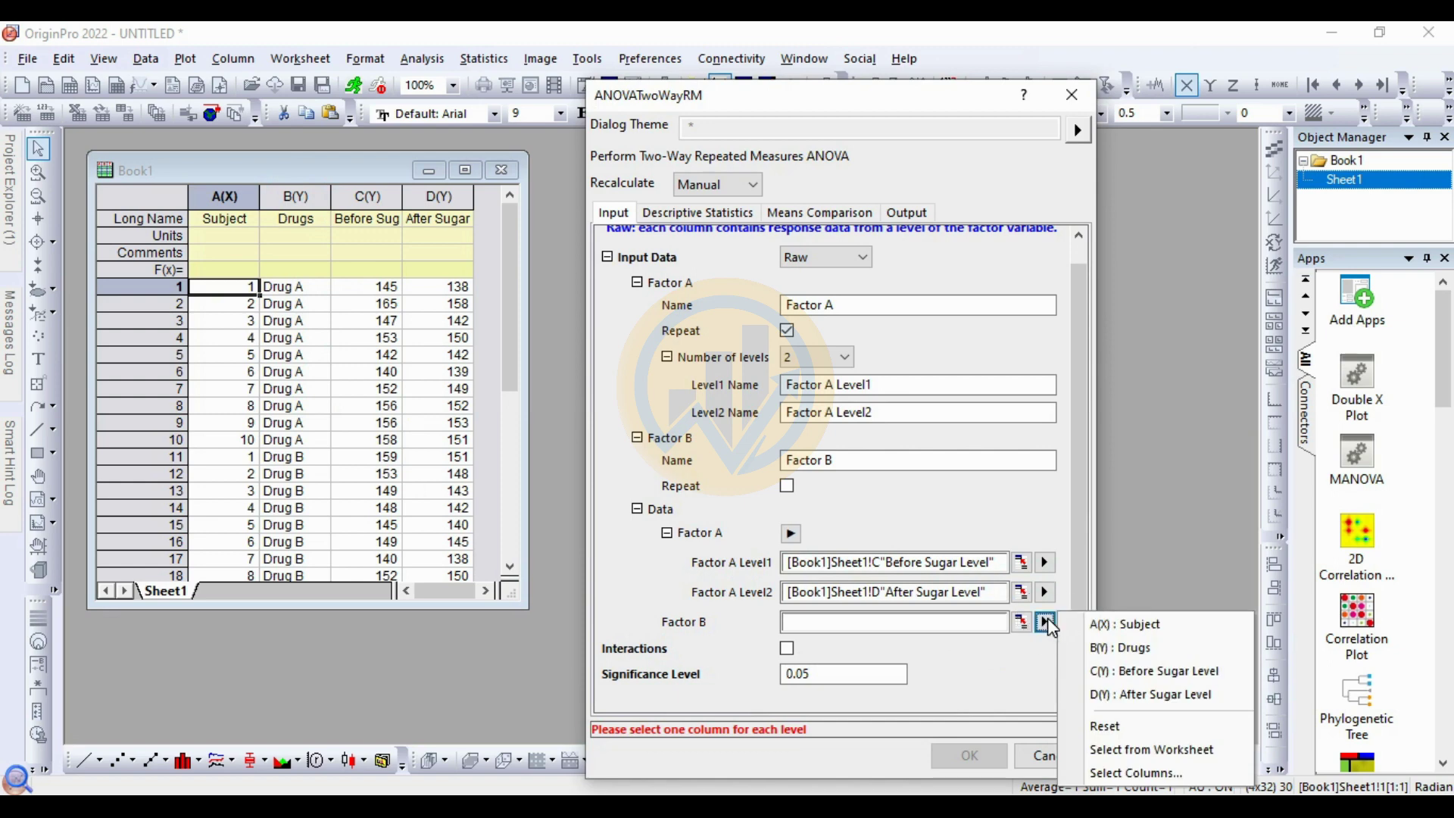
left_click(1167, 650)
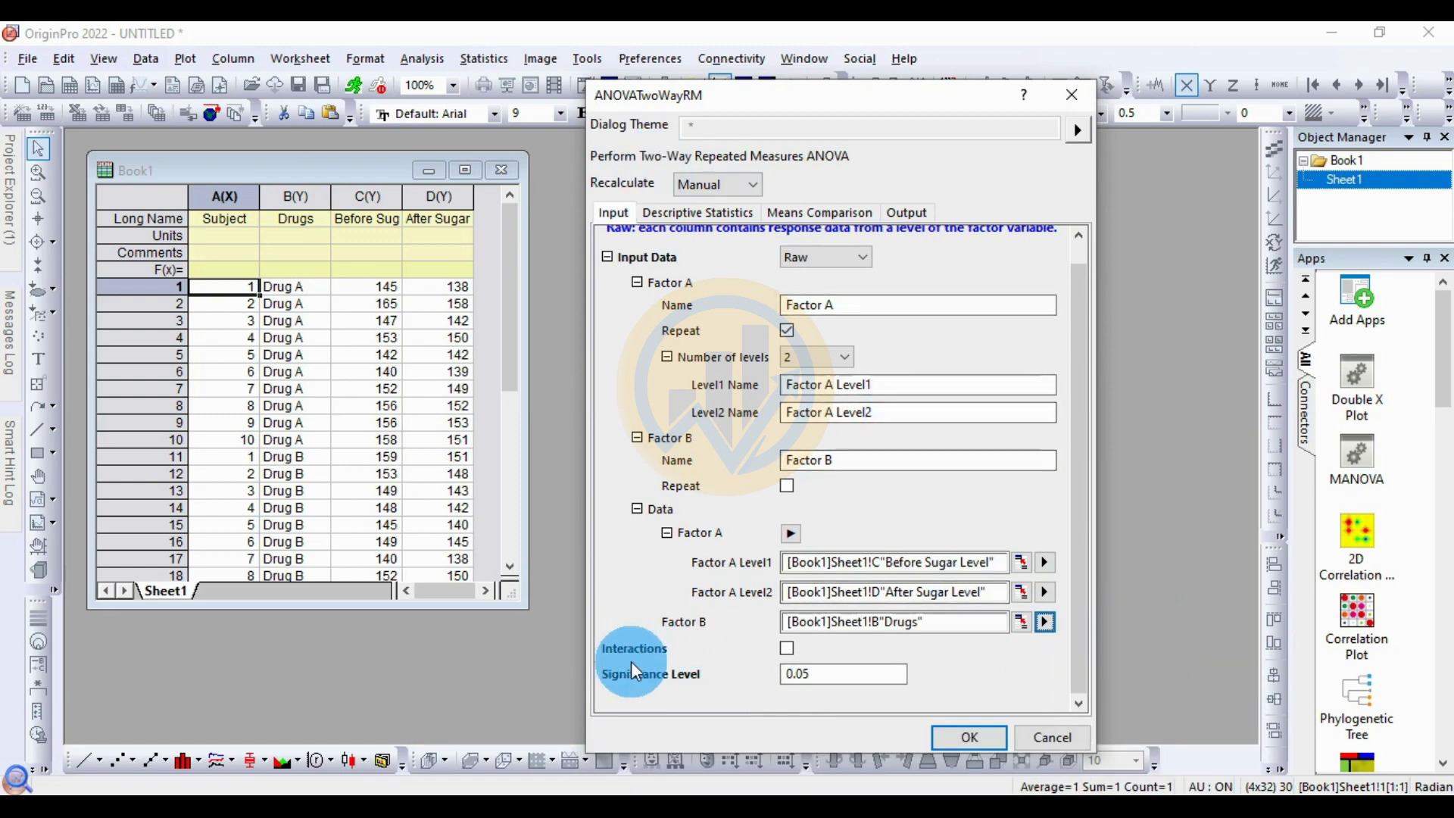
left_click(787, 648)
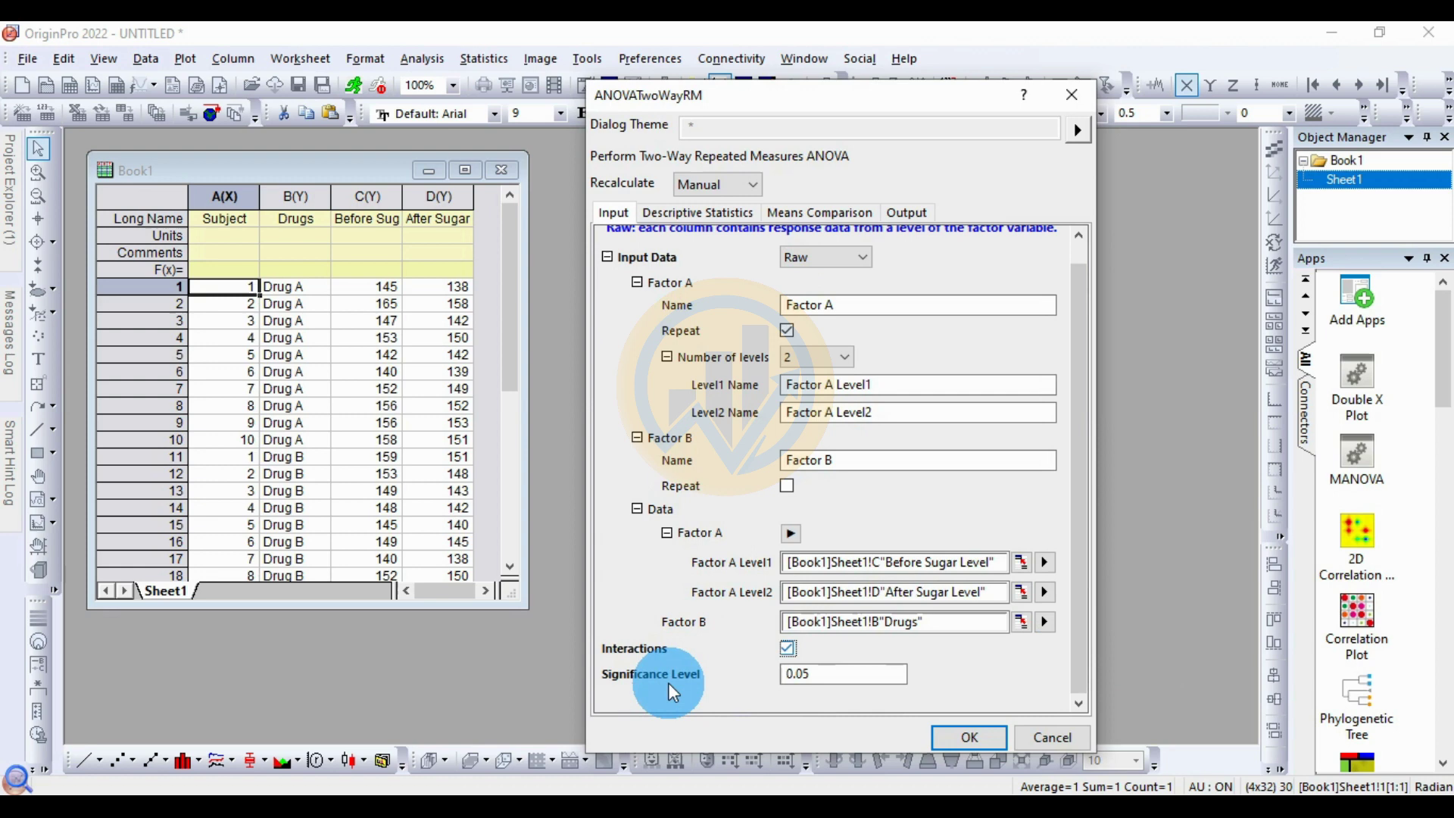
double_click(836, 691)
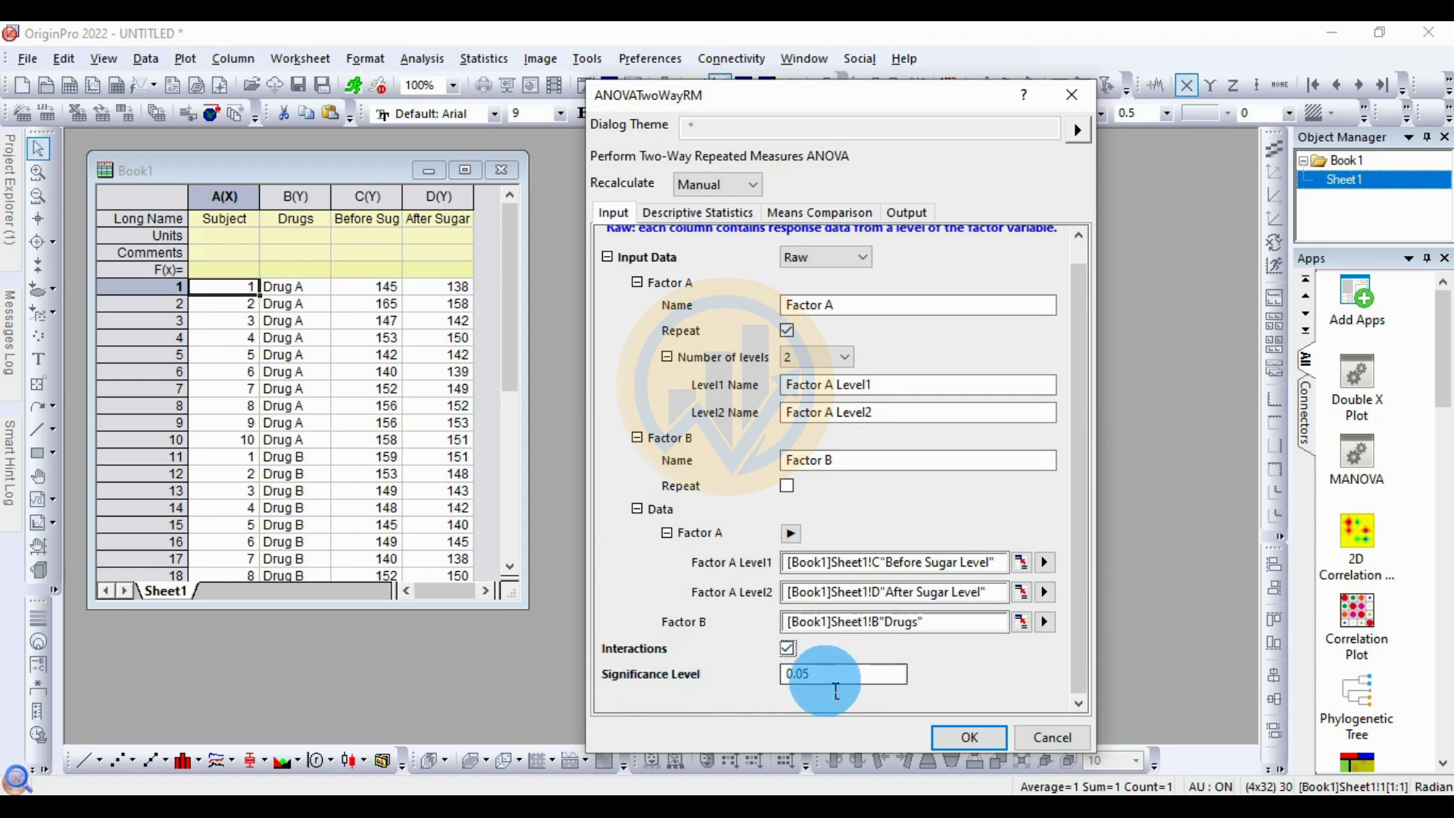
left_click(841, 687)
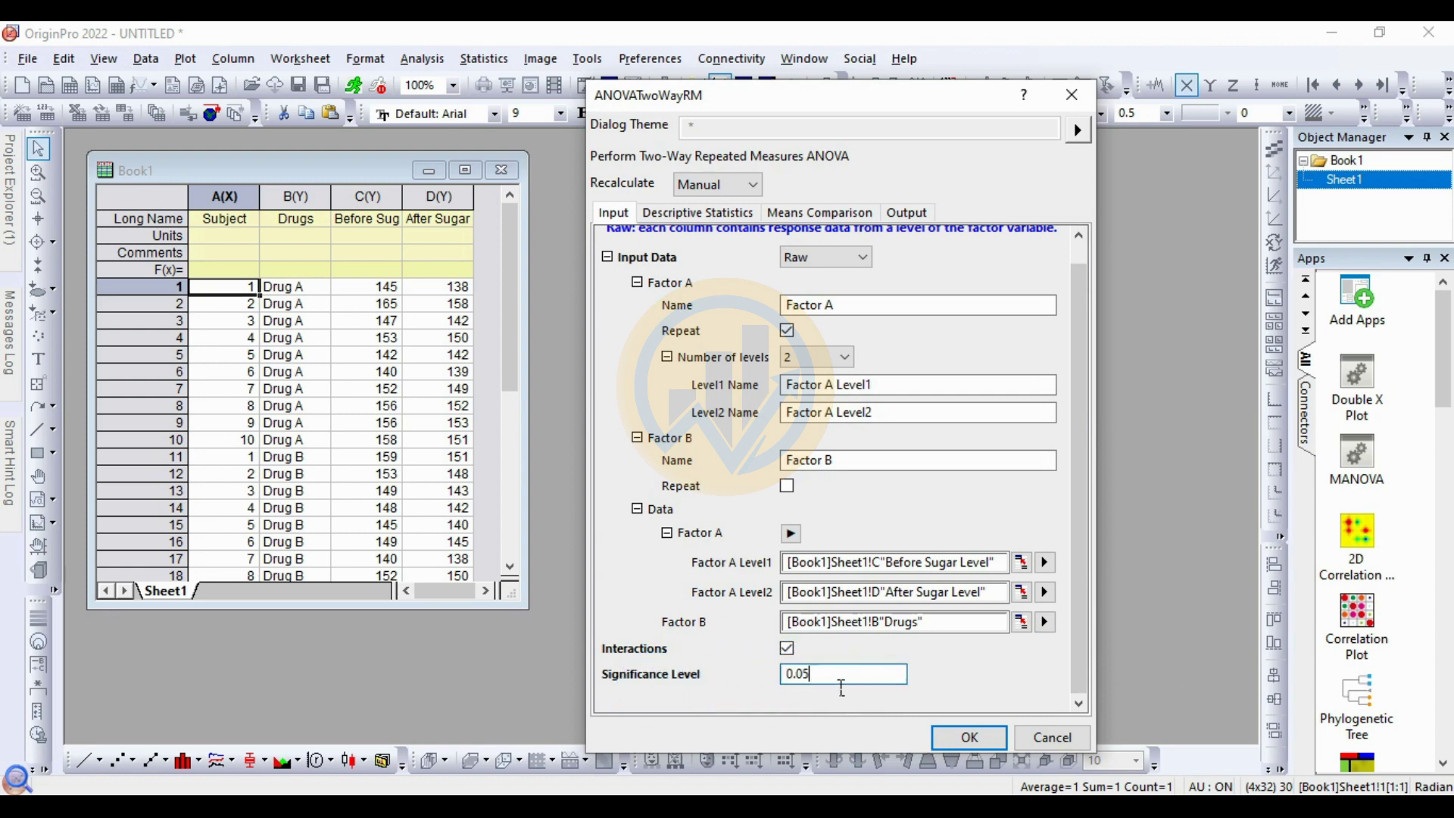
- Set the significance level of the ANOVA input to 0.01
key("BackSpace")
type("1")
- Turn on descriptive statistics for FactorA, FactorB and Interaction, and select the Bonferroni test for means comparison
left_click(706, 212)
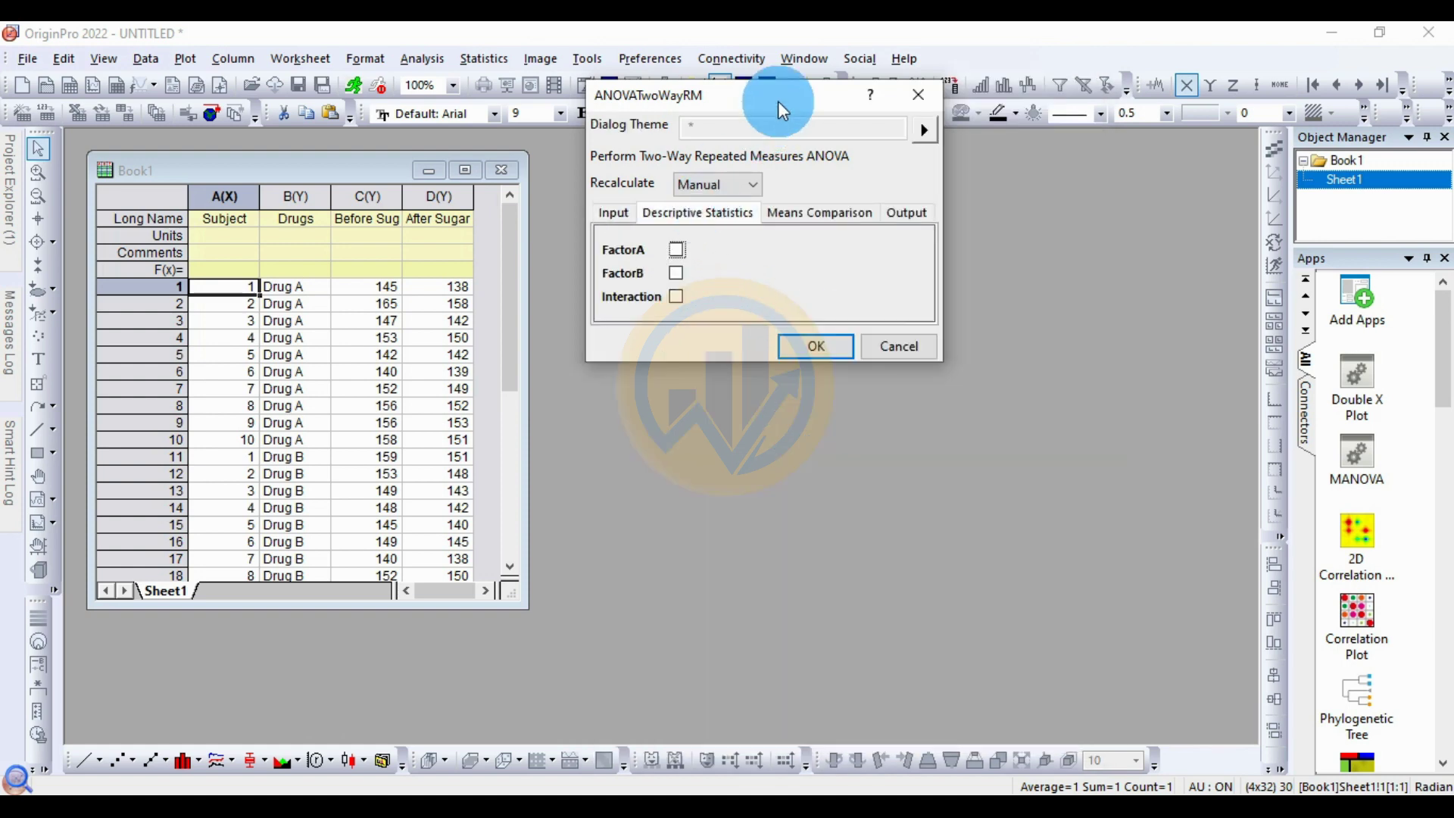
left_click_drag(779, 103, 775, 66)
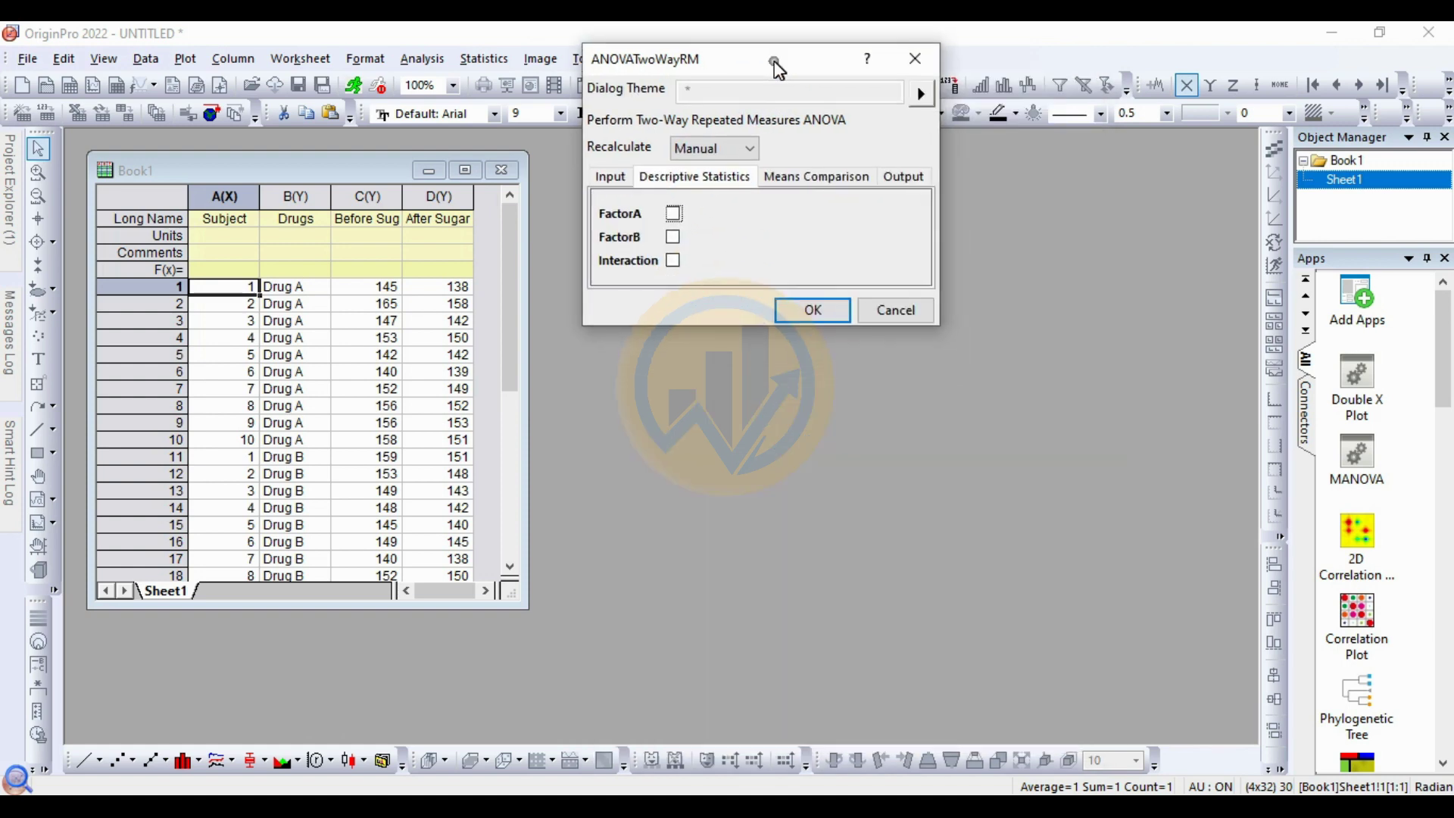
left_click(681, 217)
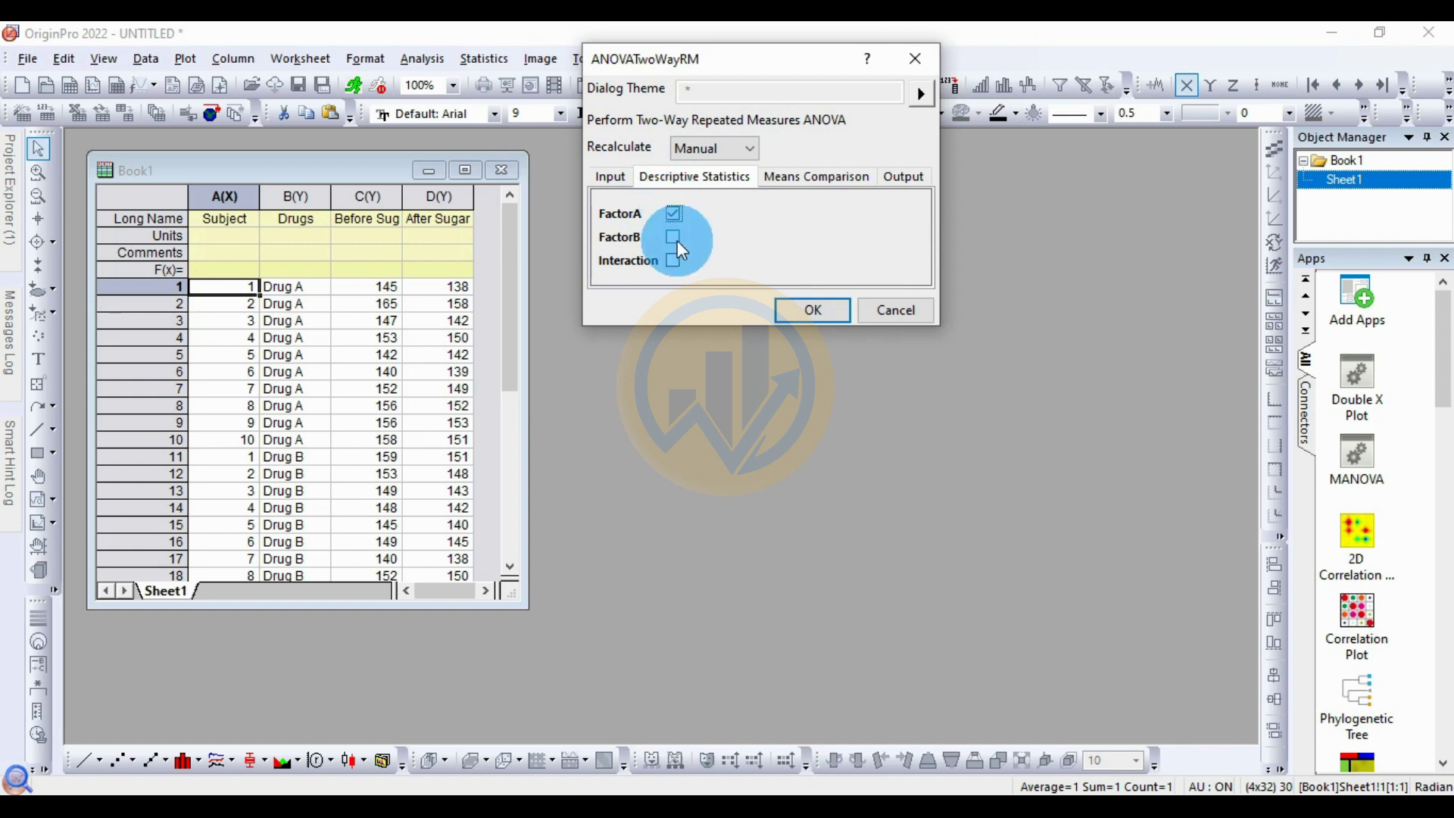
left_click(675, 240)
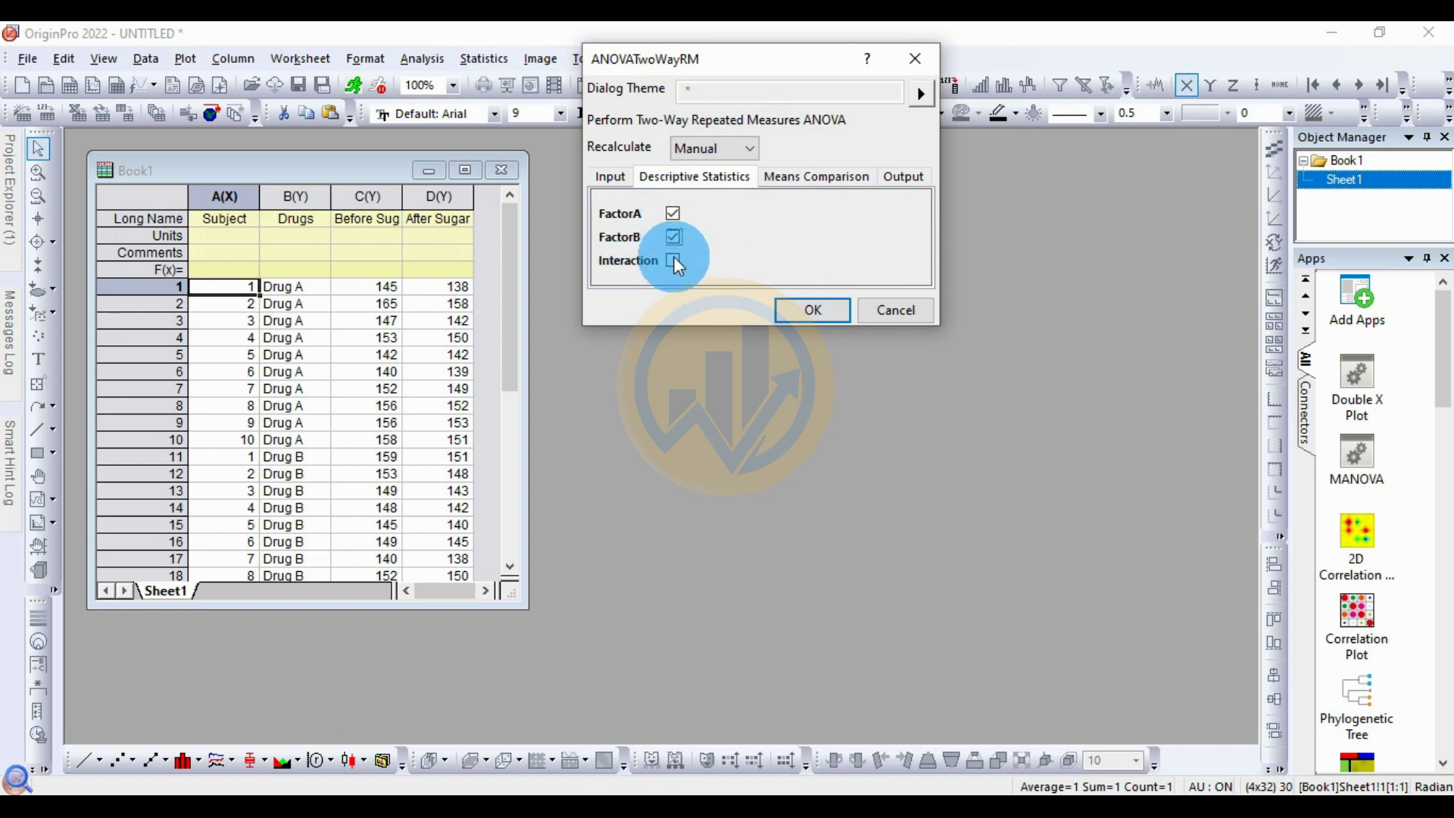
left_click(675, 262)
left_click(776, 179)
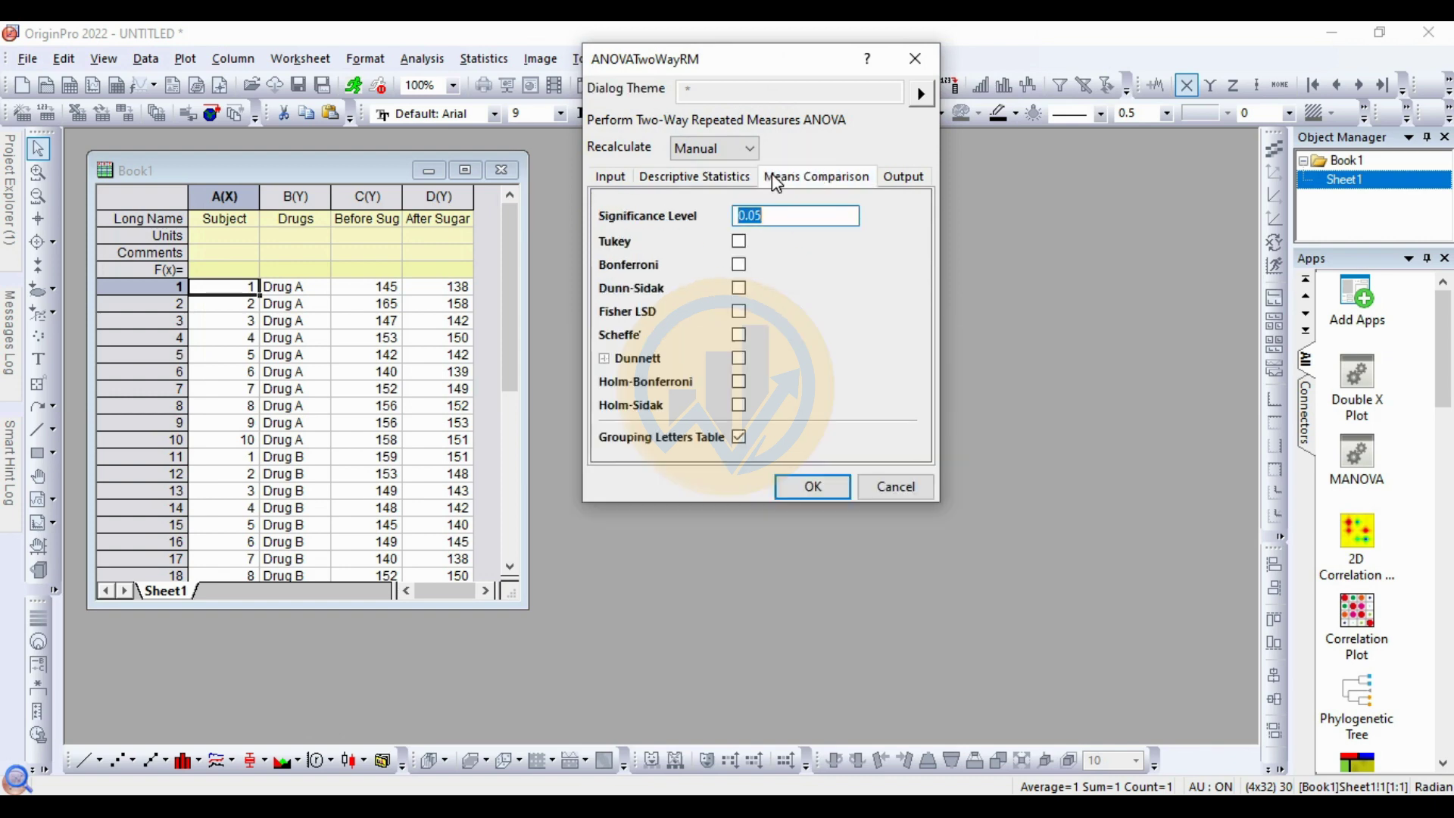
left_click(740, 266)
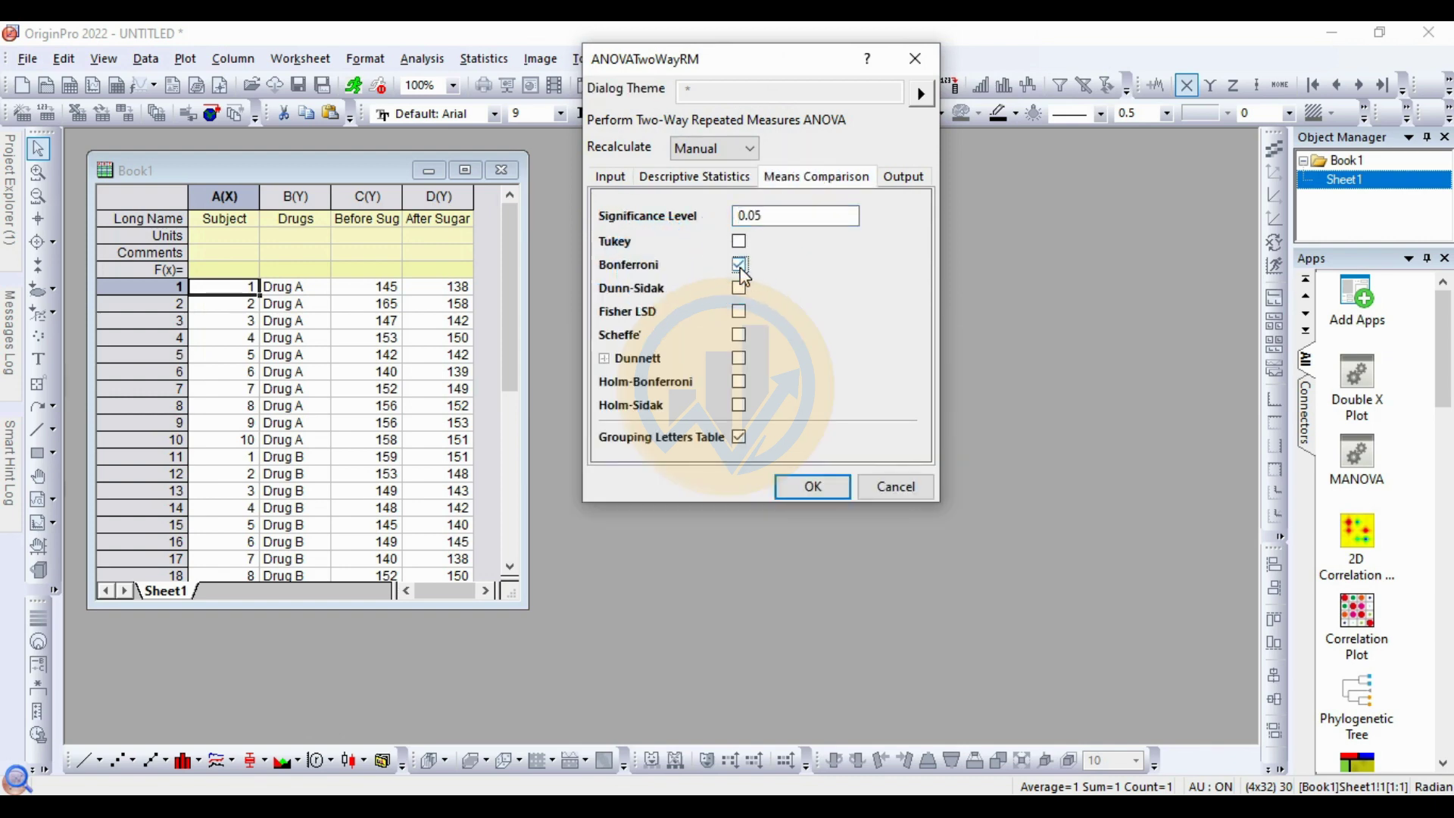
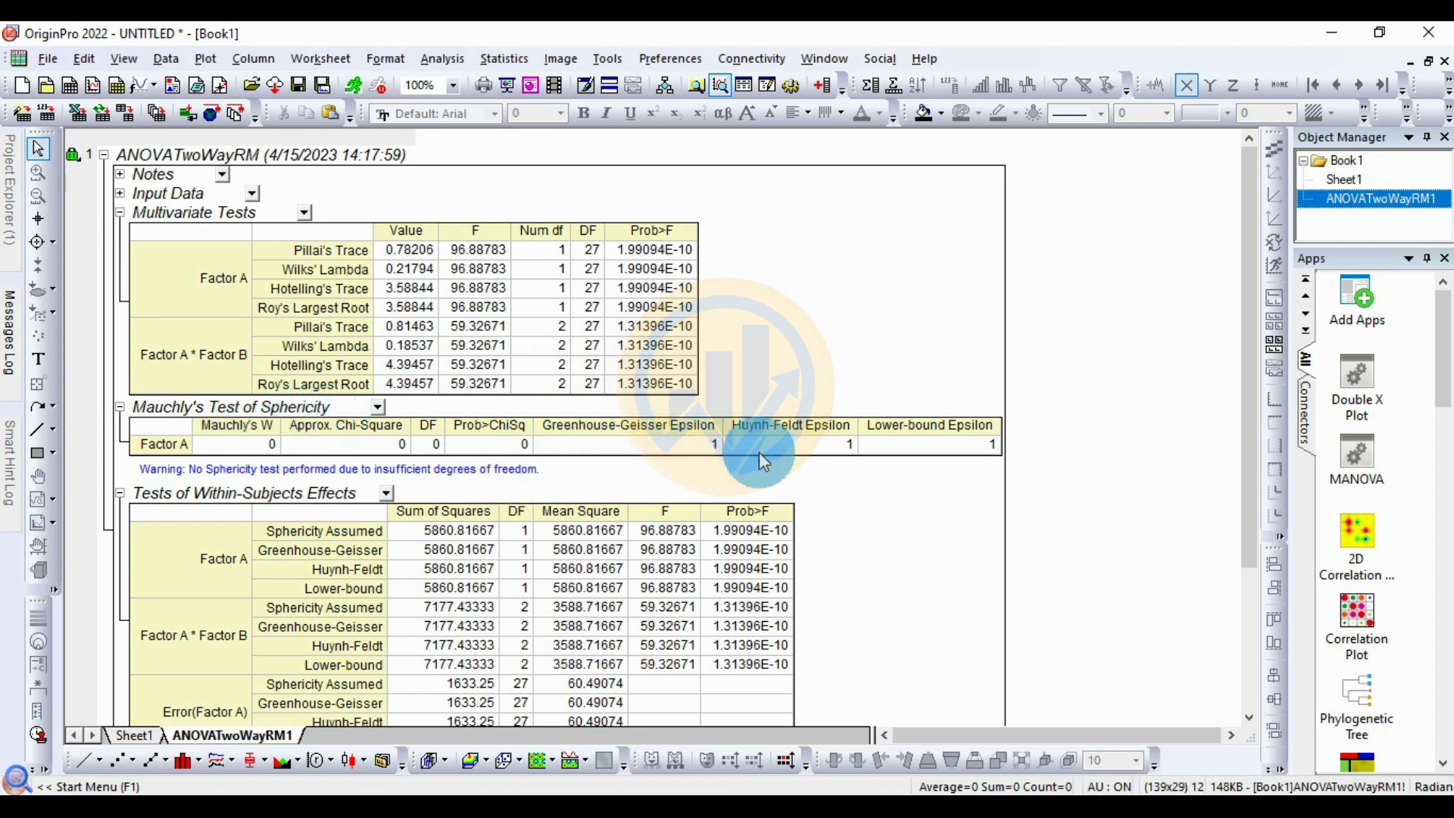
- Review the sphericity, within-subjects and between-subjects tests in the ANOVA report, and expand the Factor A results
scroll(468, 479, "down", 3)
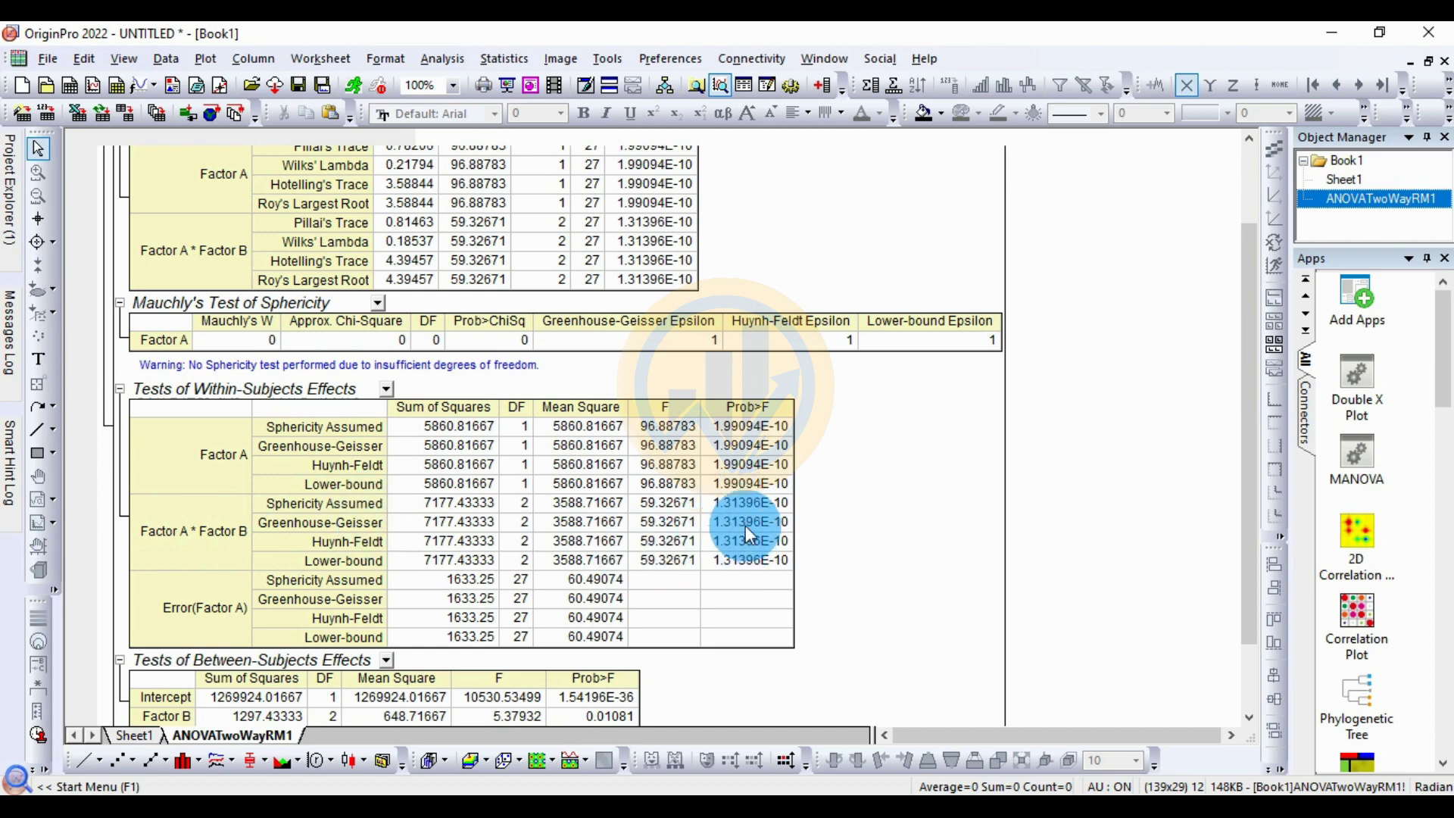
scroll(747, 530, "down", 3)
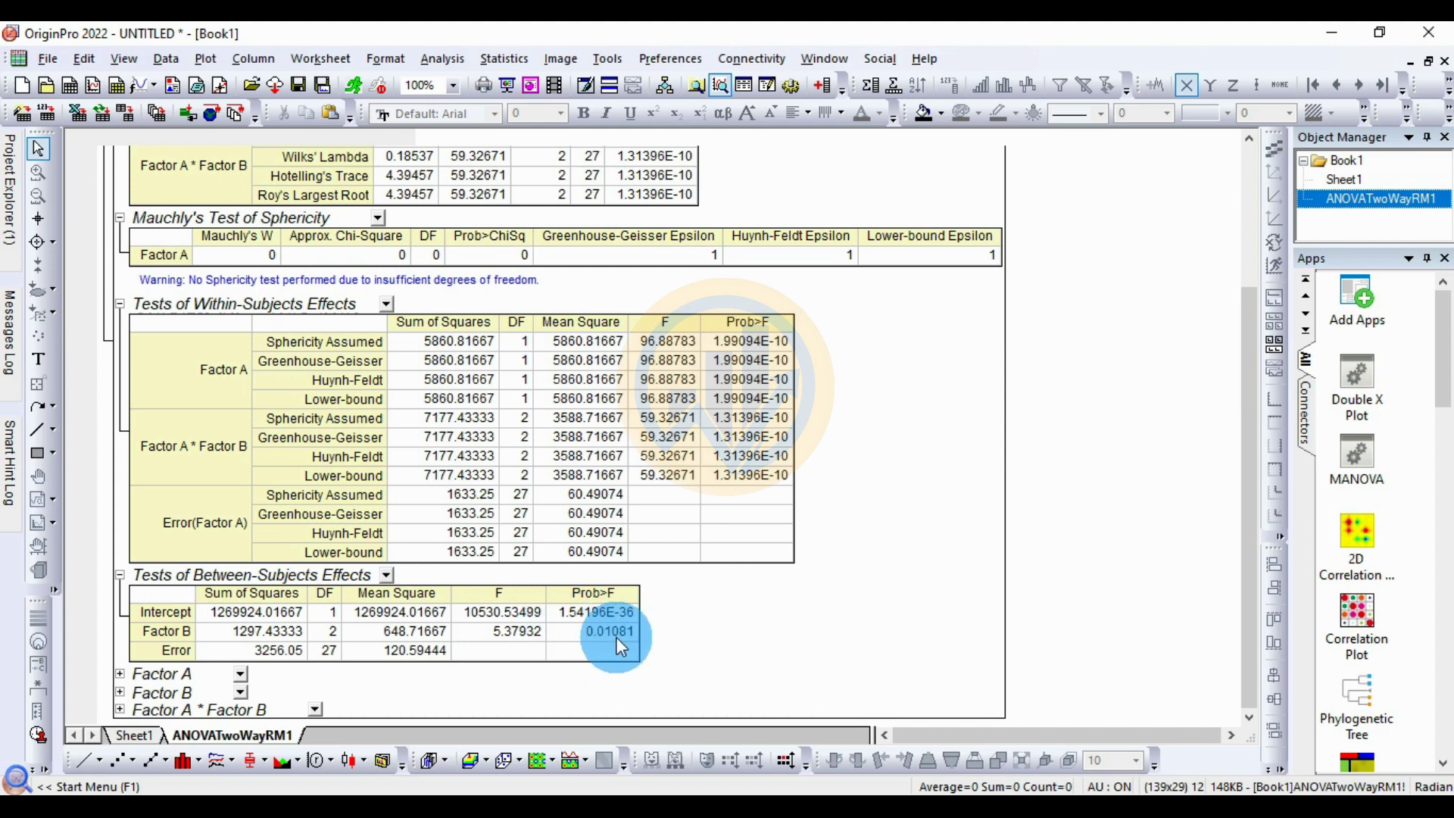
left_click(119, 673)
scroll(356, 614, "down", 3)
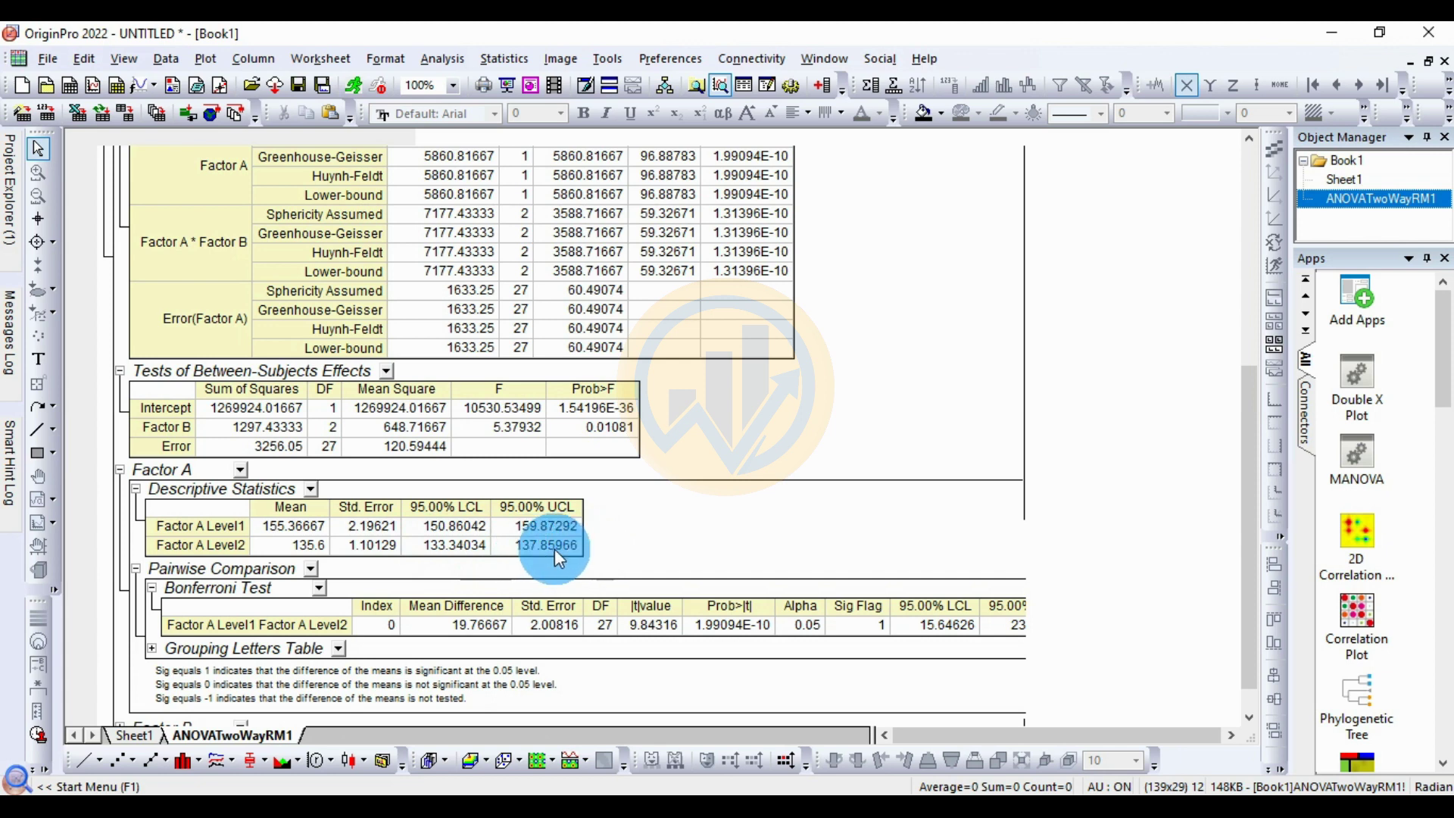
scroll(739, 524, "down", 1)
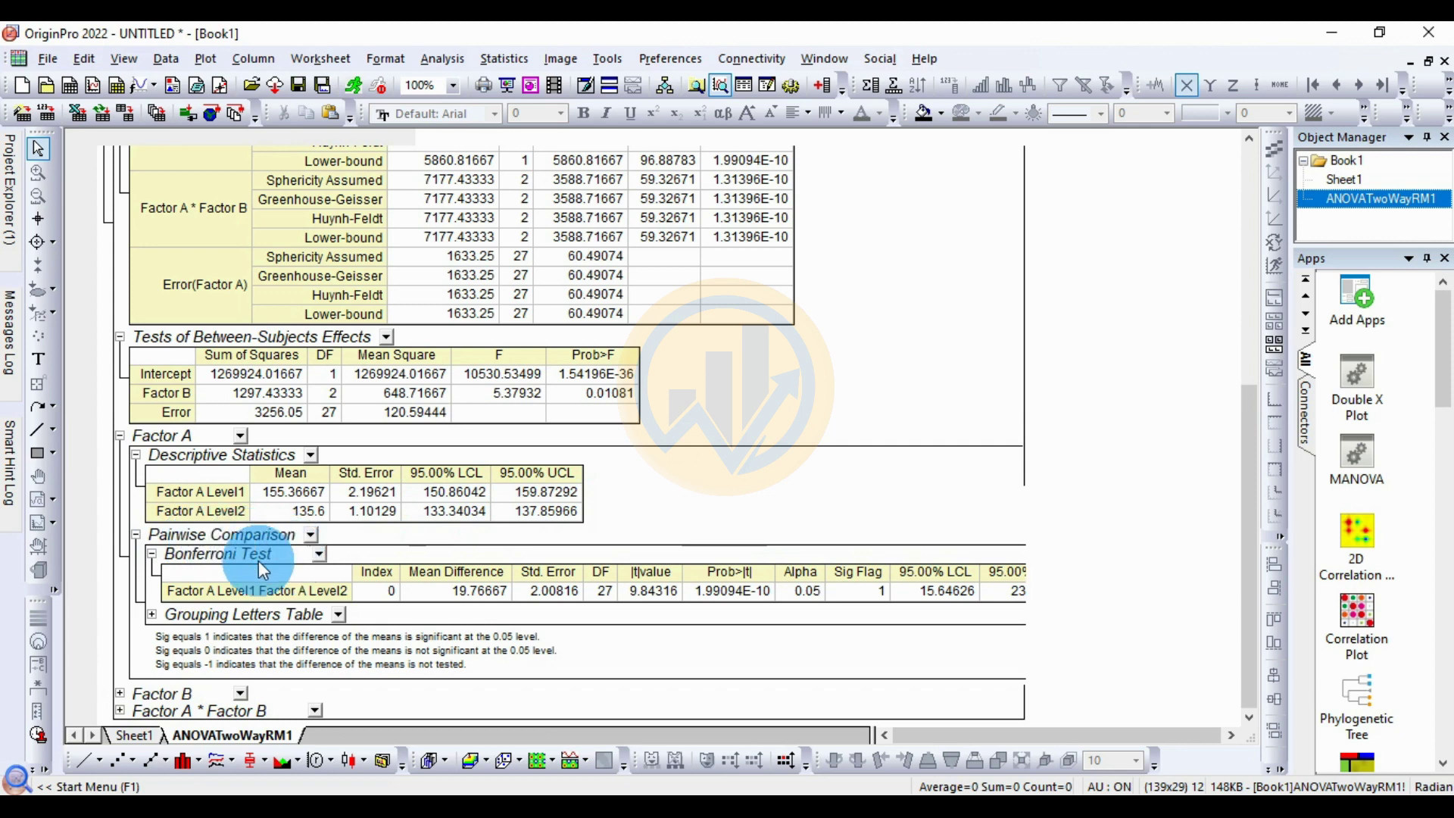
- Expand Factor A's Grouping Letters Table and its Bonferroni Test to show the groups of the two levels
left_click(155, 616)
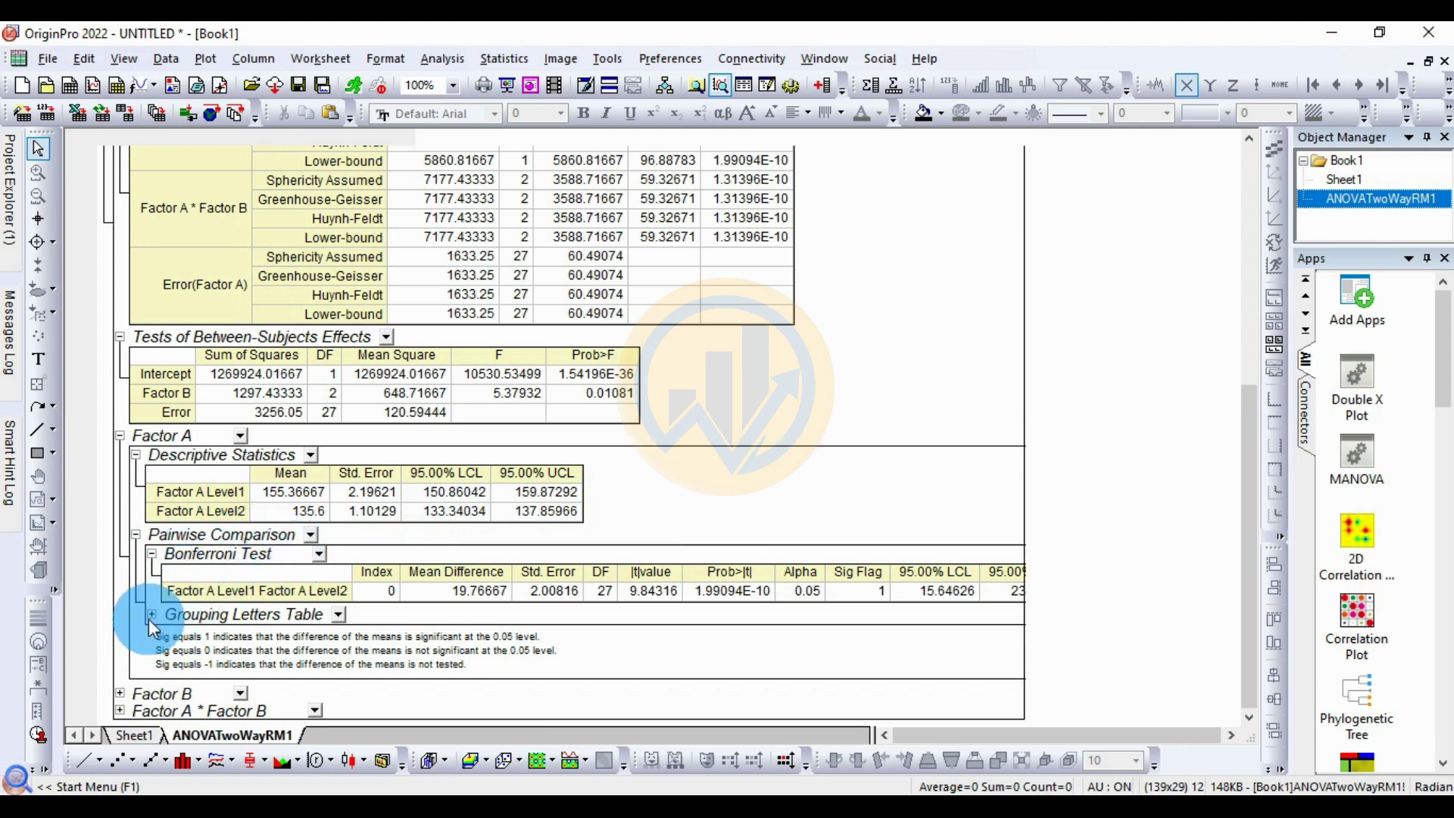
left_click(154, 616)
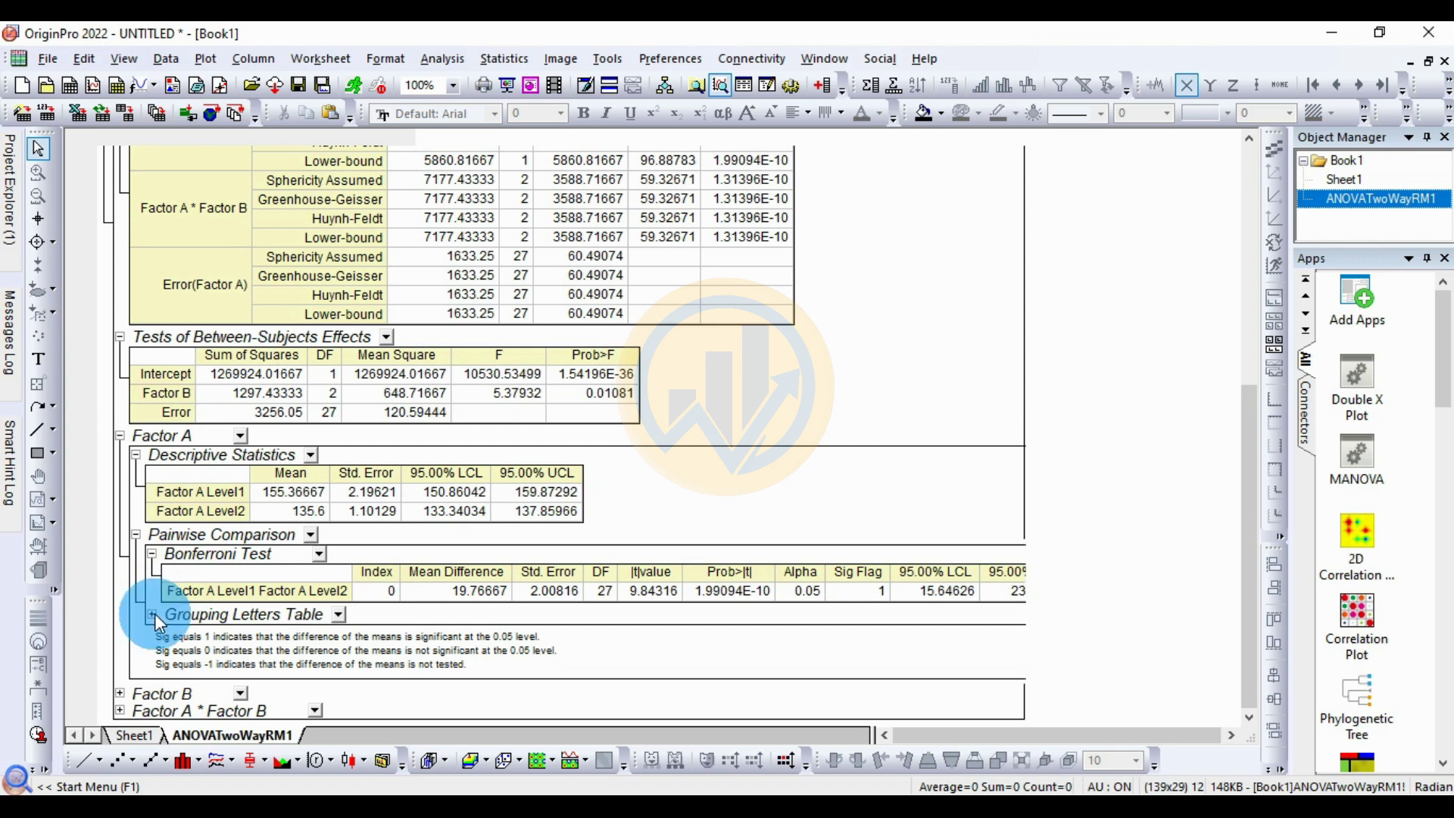
left_click(152, 615)
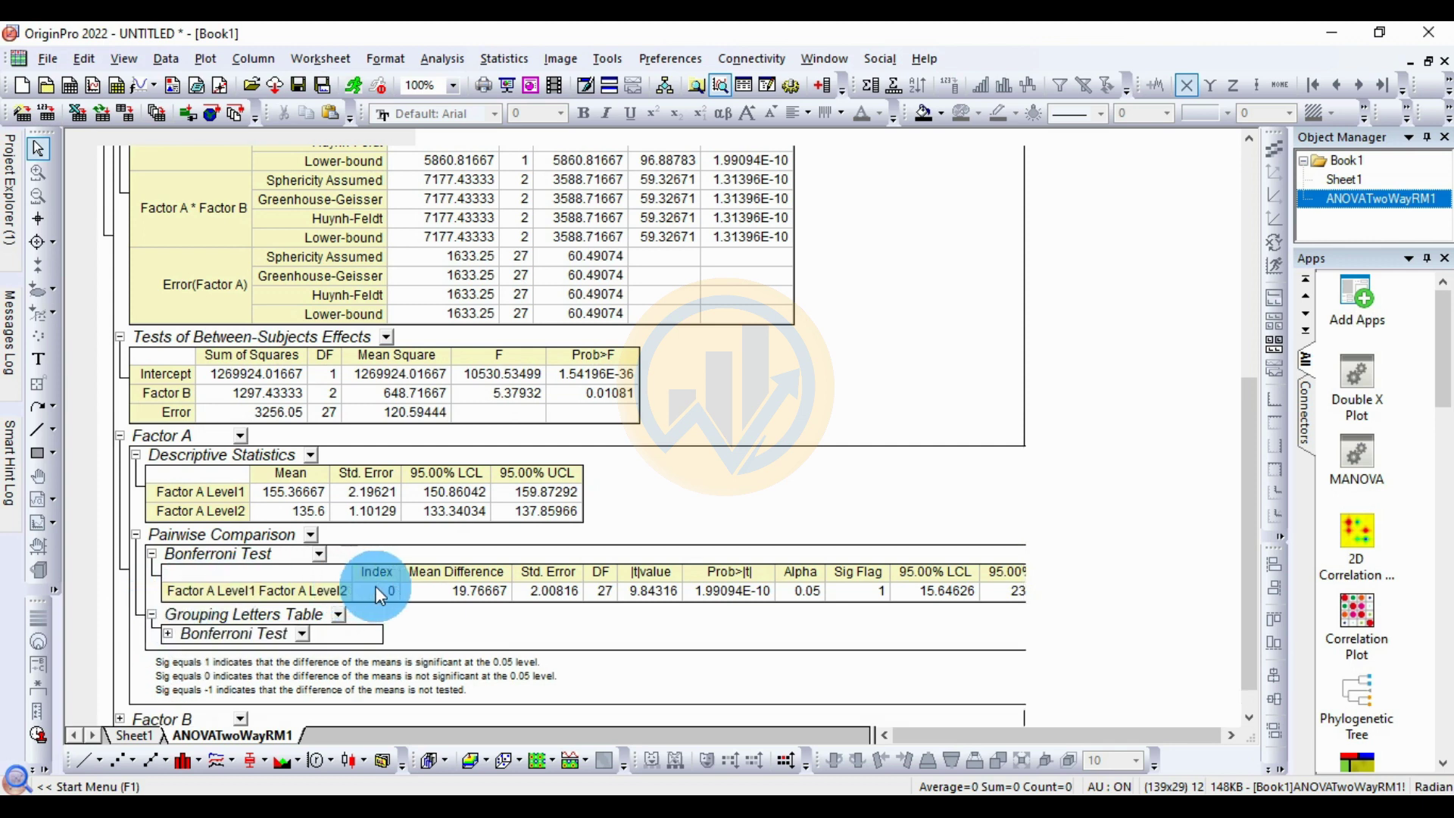
scroll(375, 585, "down", 1)
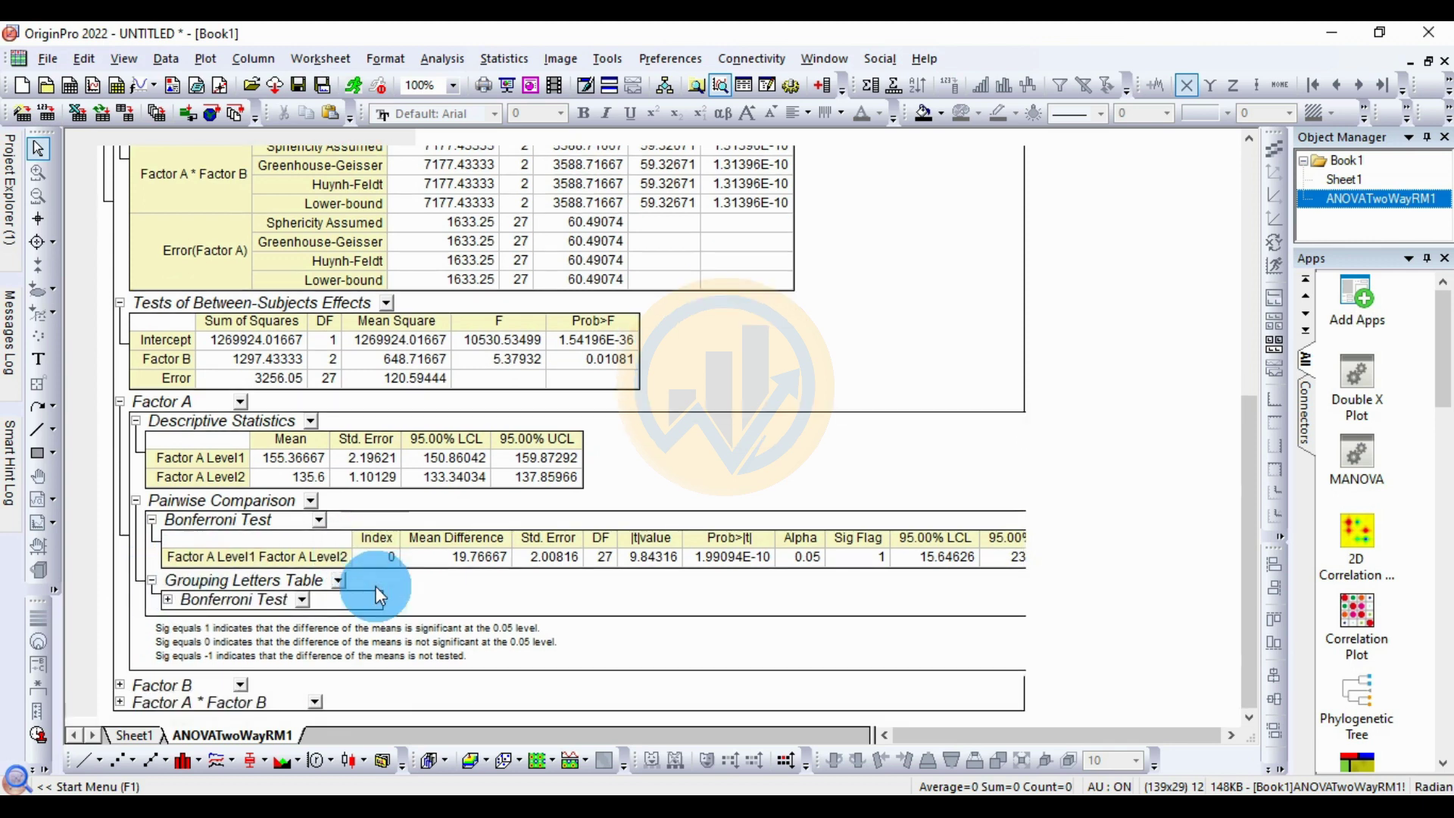
left_click(168, 603)
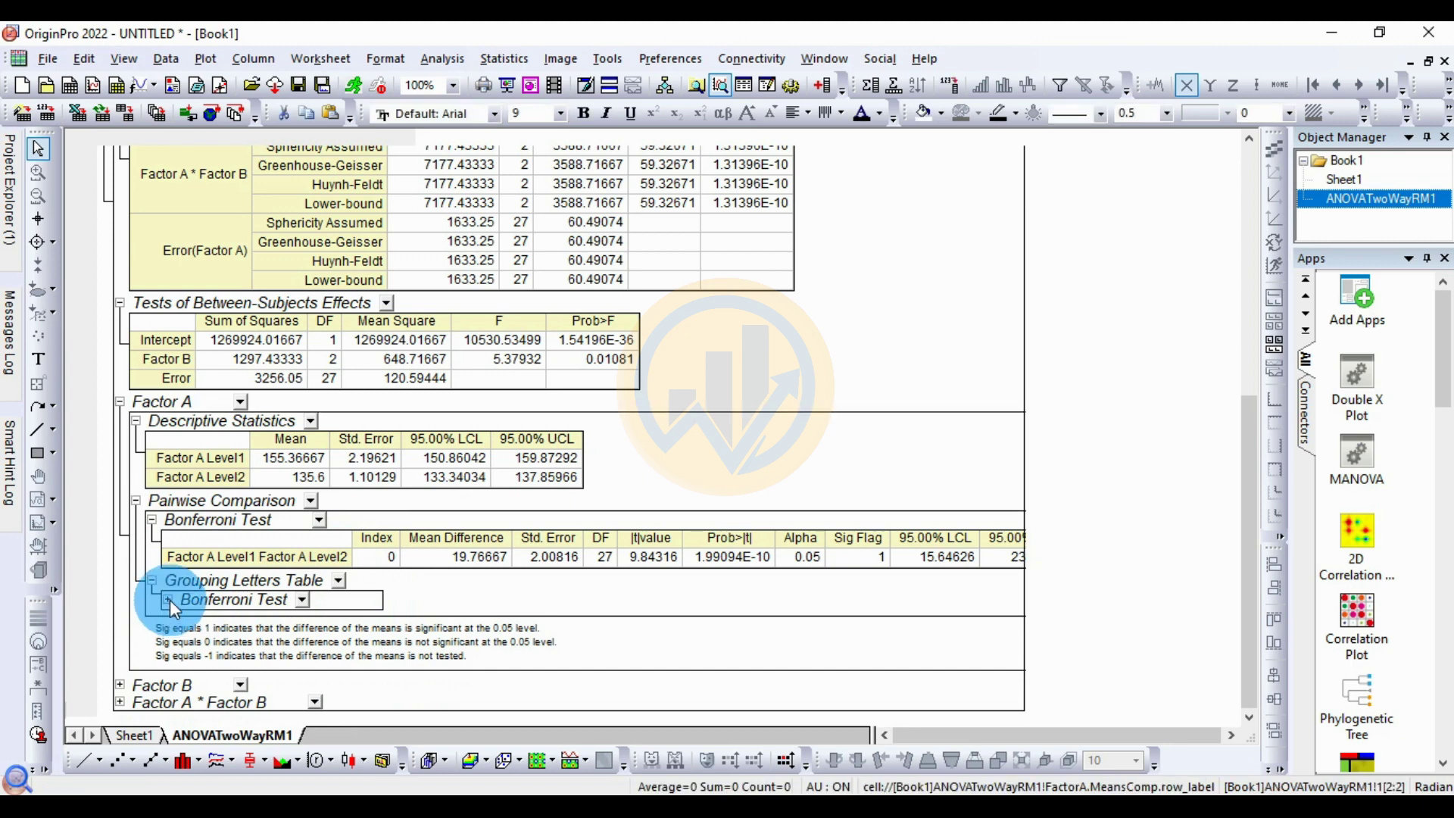
left_click(168, 601)
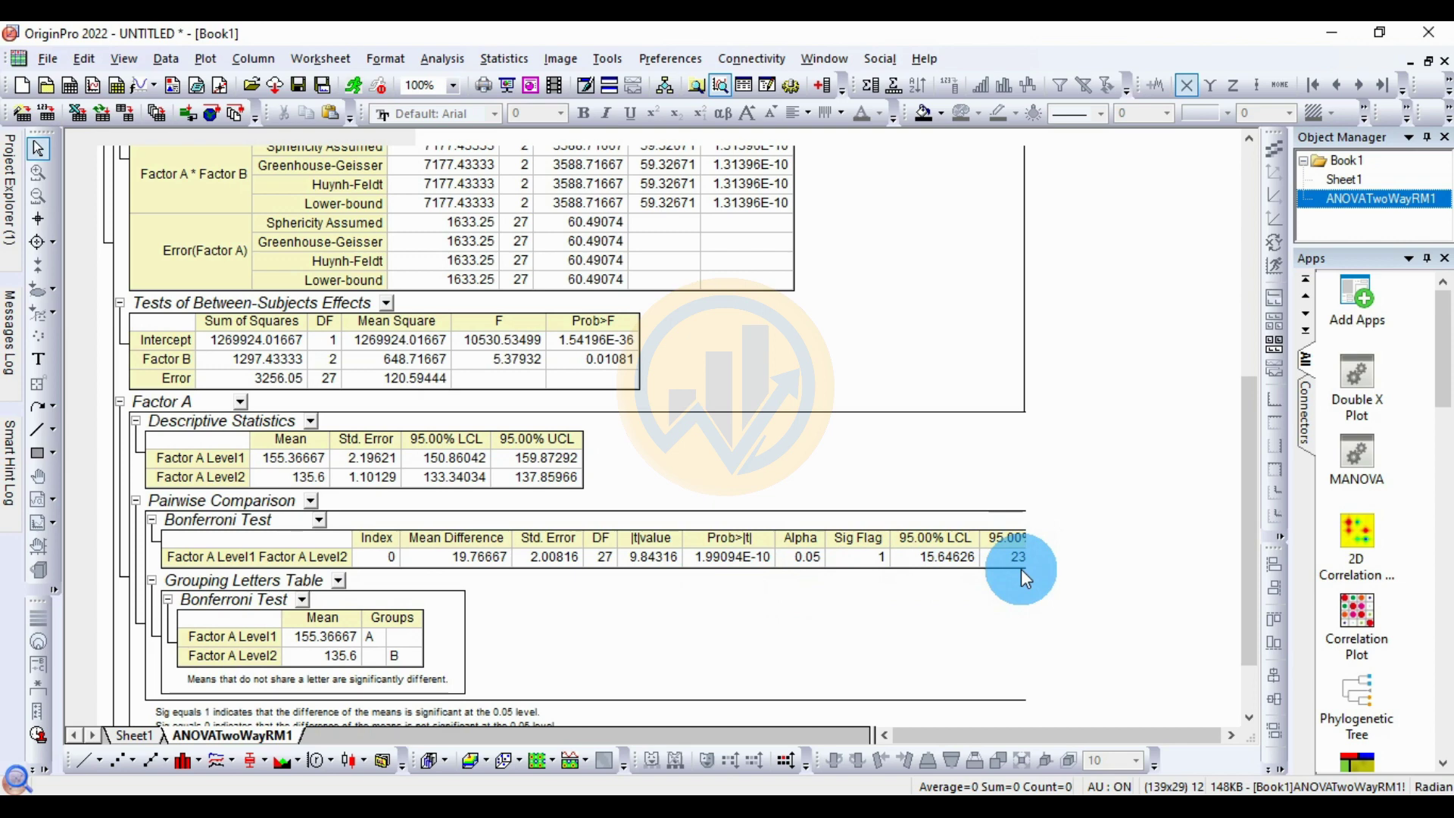
- Expand the Factor B results and examine the descriptive statistics and Bonferroni pairwise comparisons of the three drugs
scroll(995, 561, "down", 1)
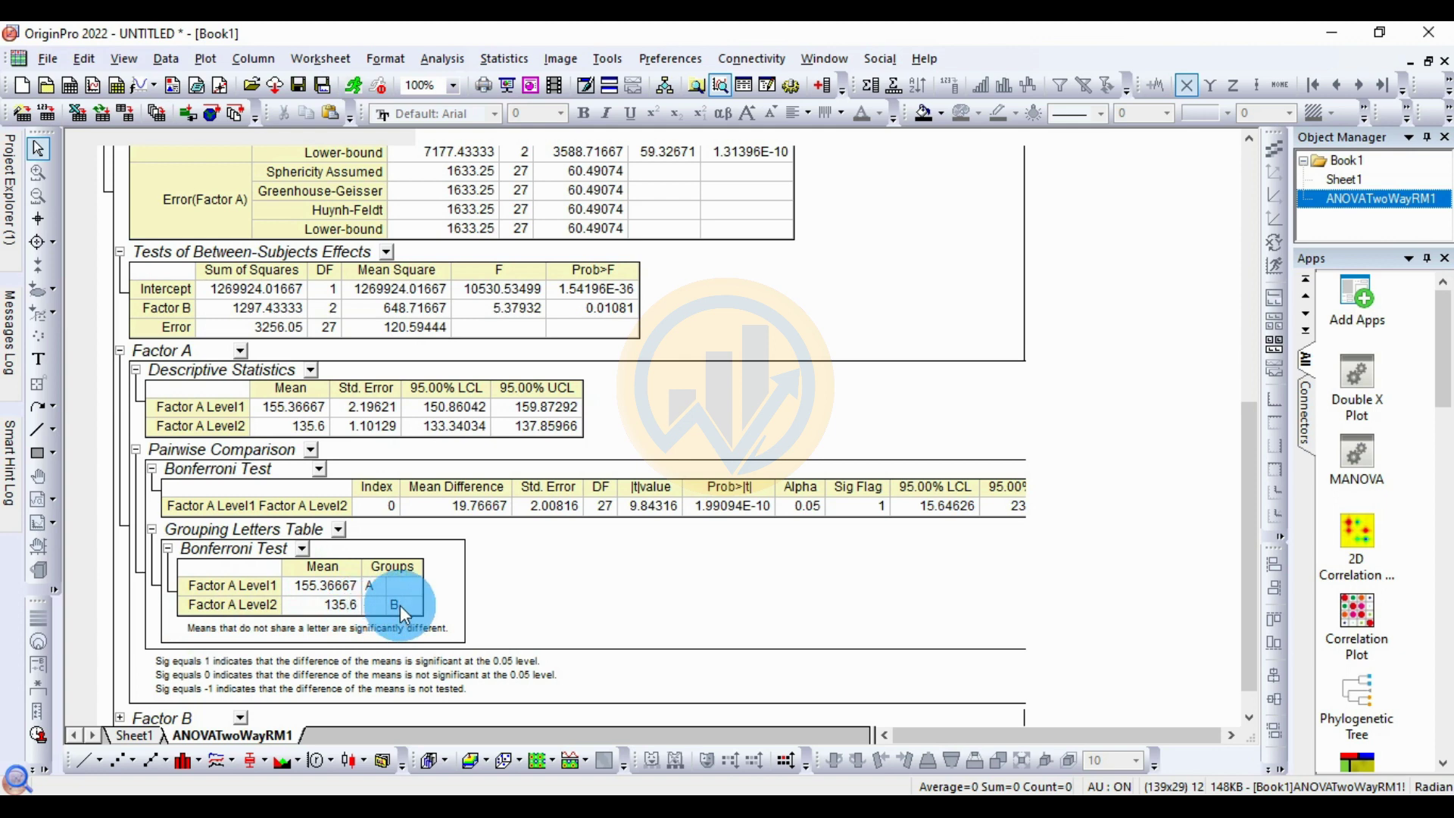
scroll(414, 606, "down", 1)
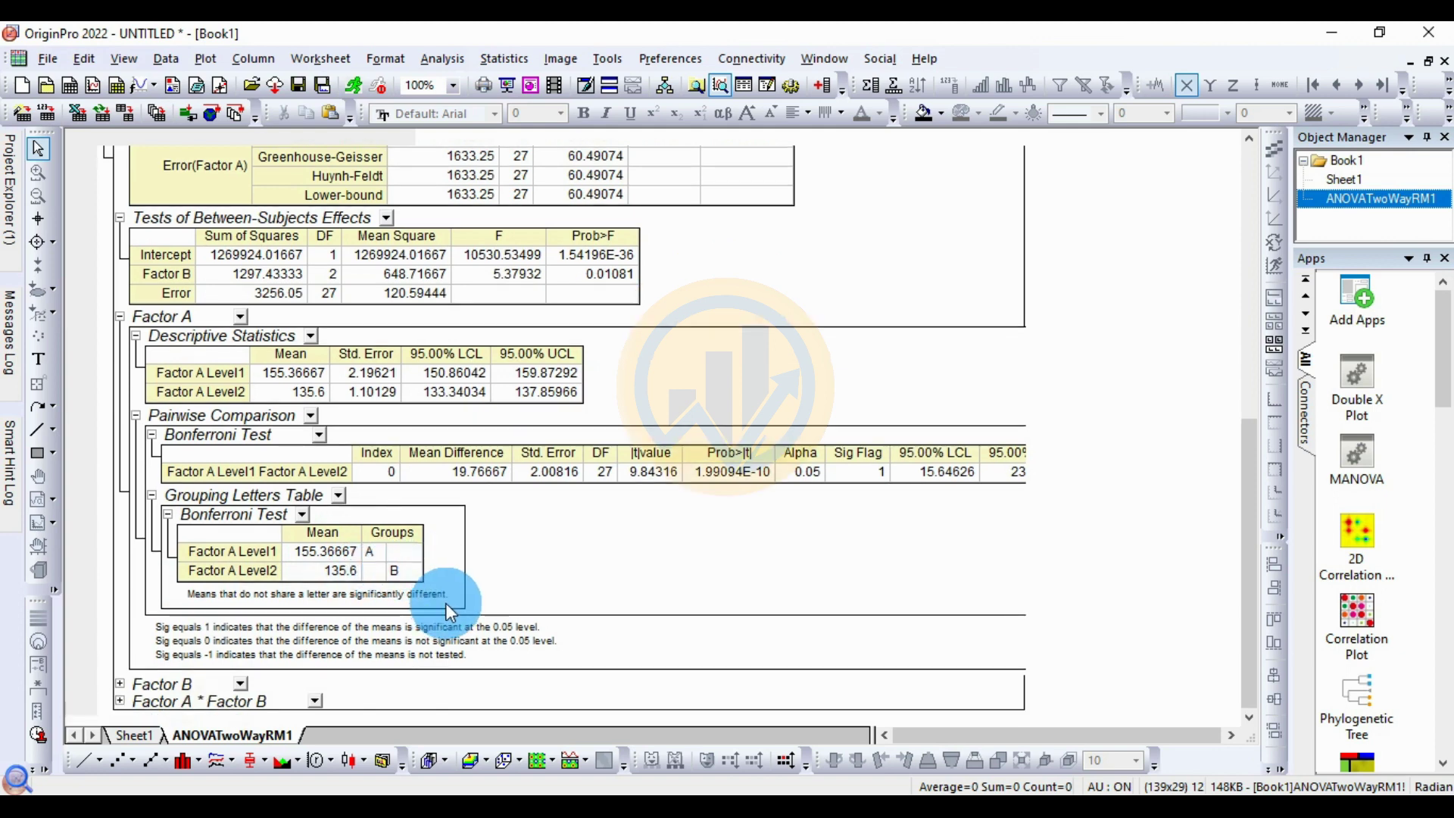
left_click(121, 683)
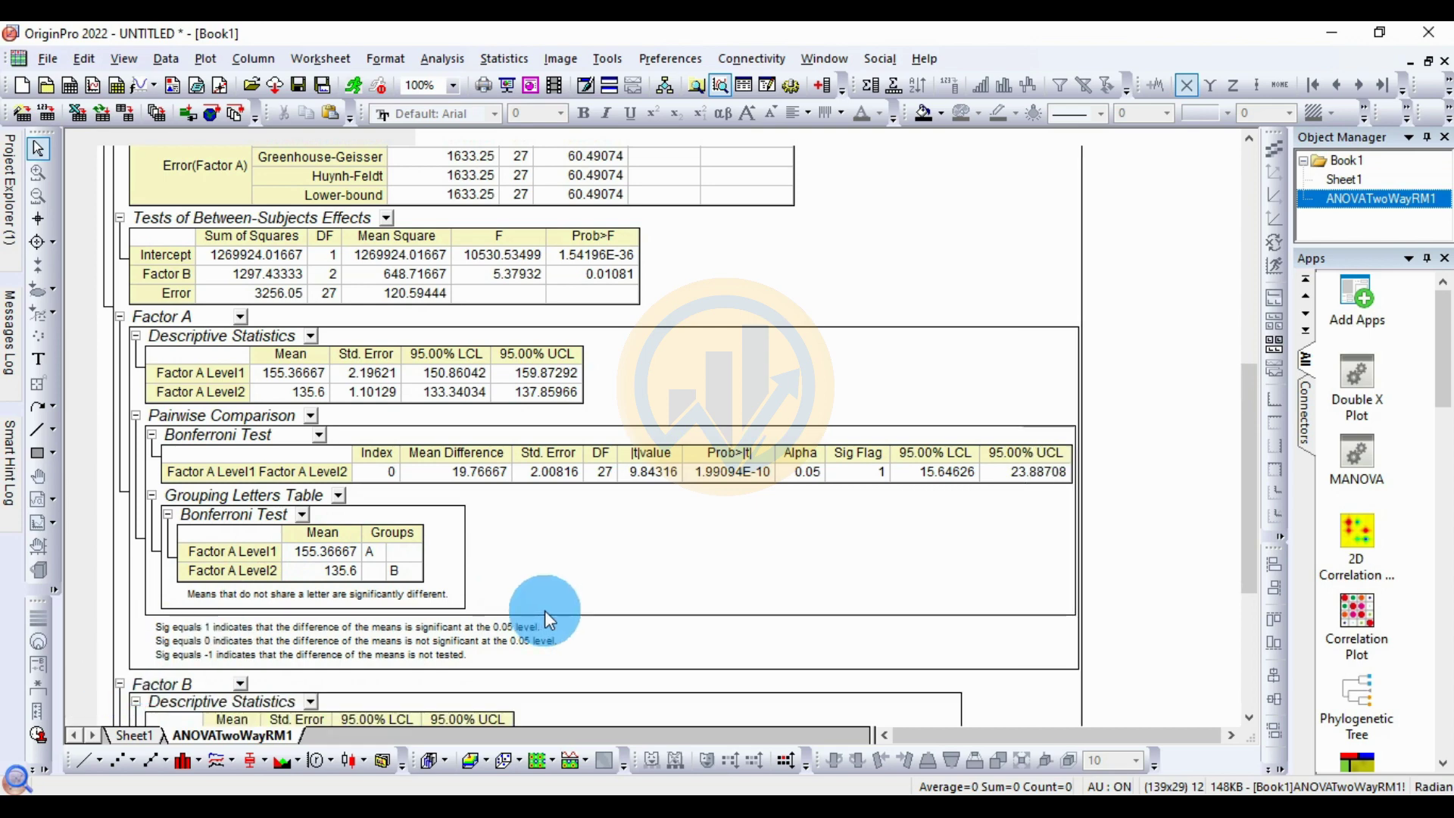
scroll(545, 609, "down", 4)
scroll(291, 579, "down", 4)
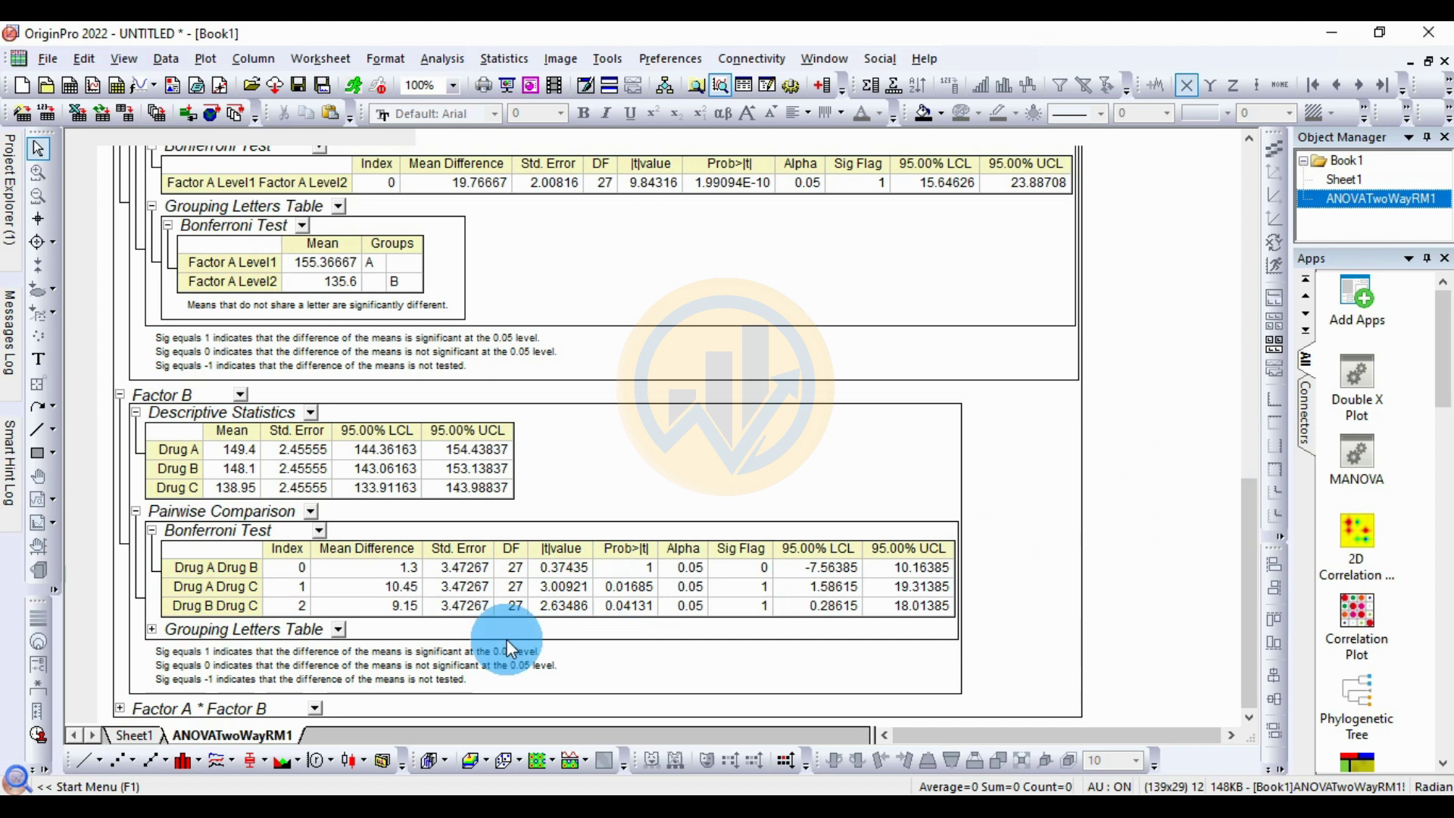
- Expand Factor B's Grouping Letters Table and its Bonferroni Test to examine the drug groups
left_click(152, 629)
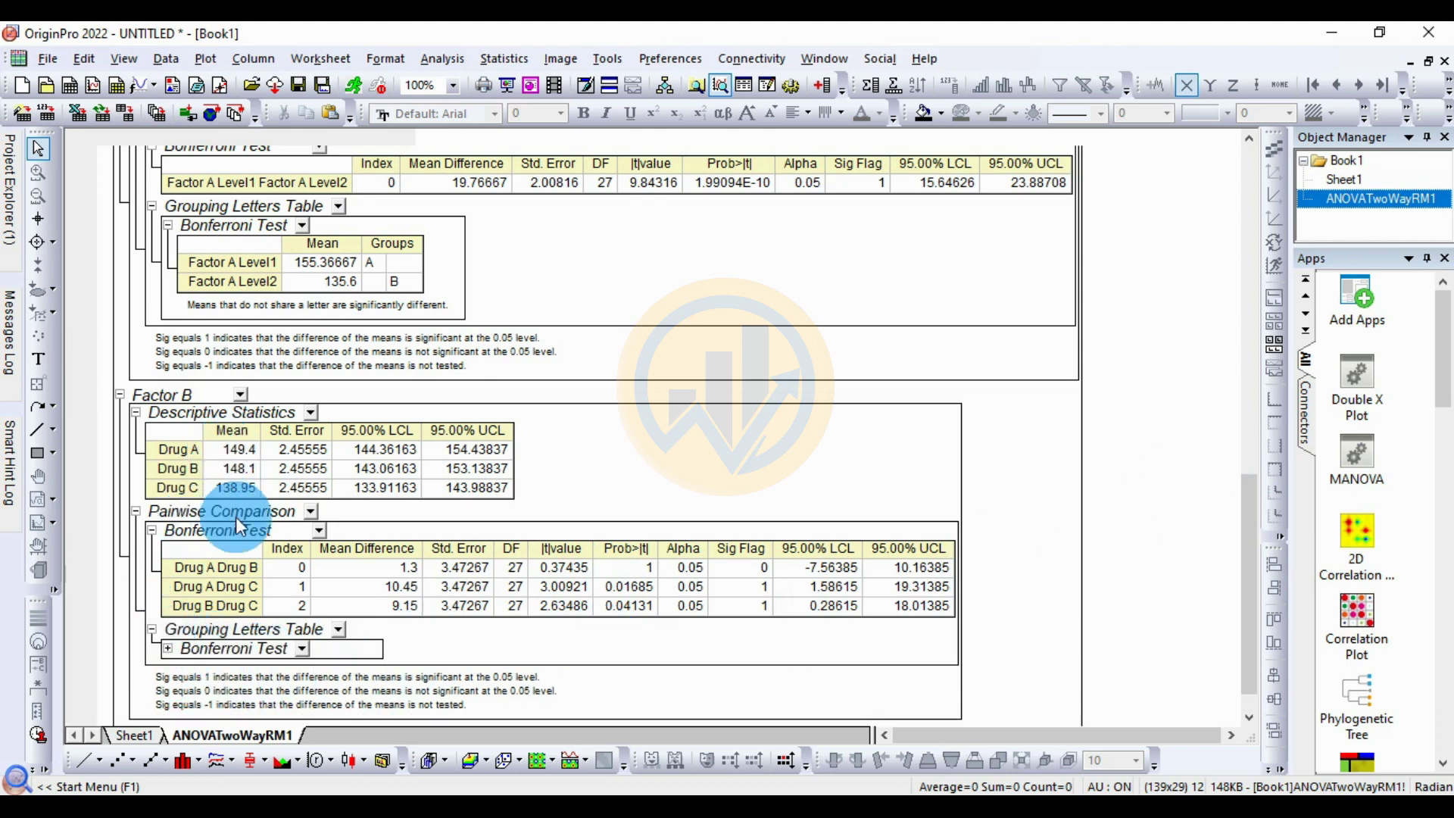
scroll(238, 520, "down", 1)
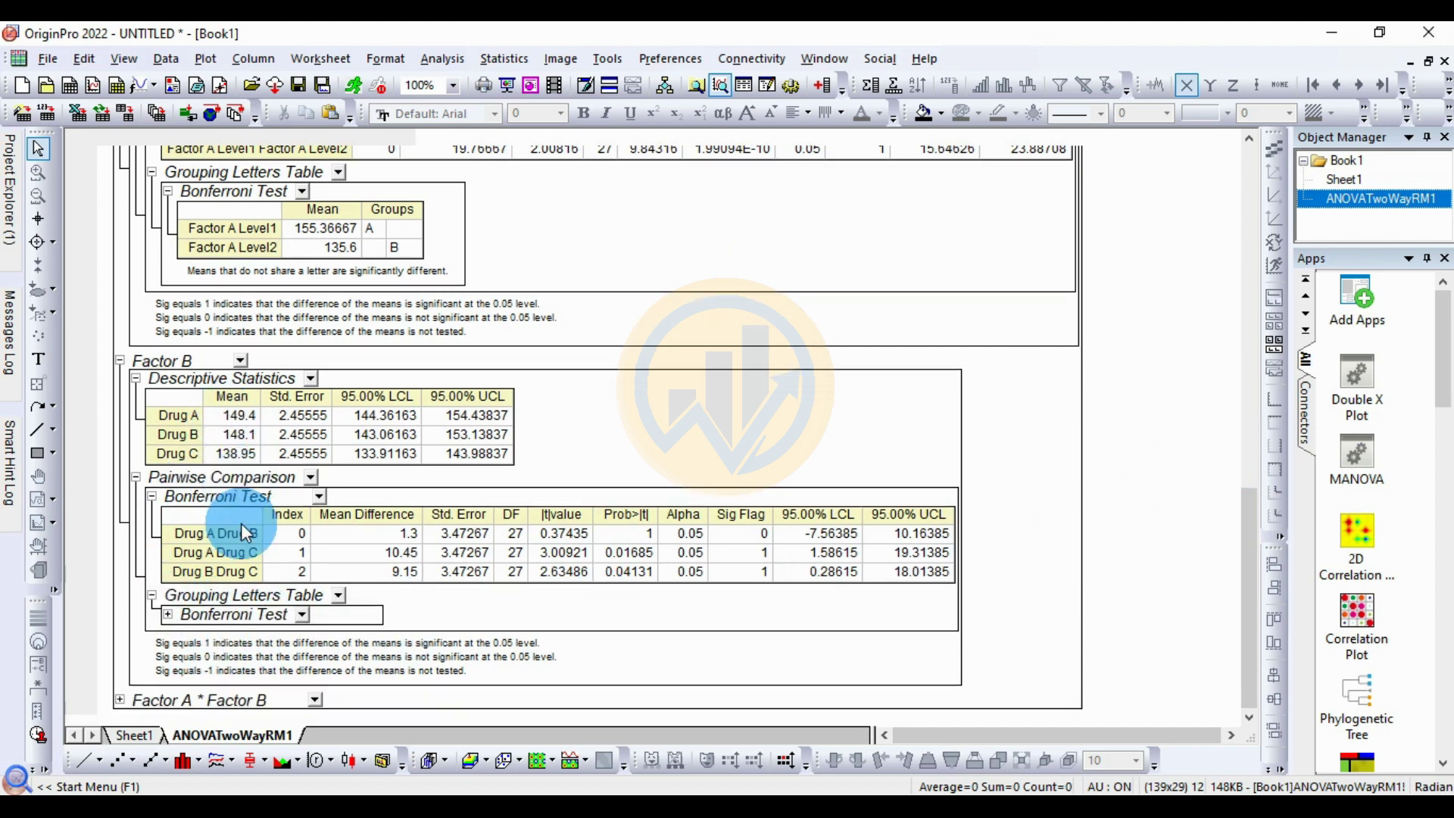
left_click(170, 614)
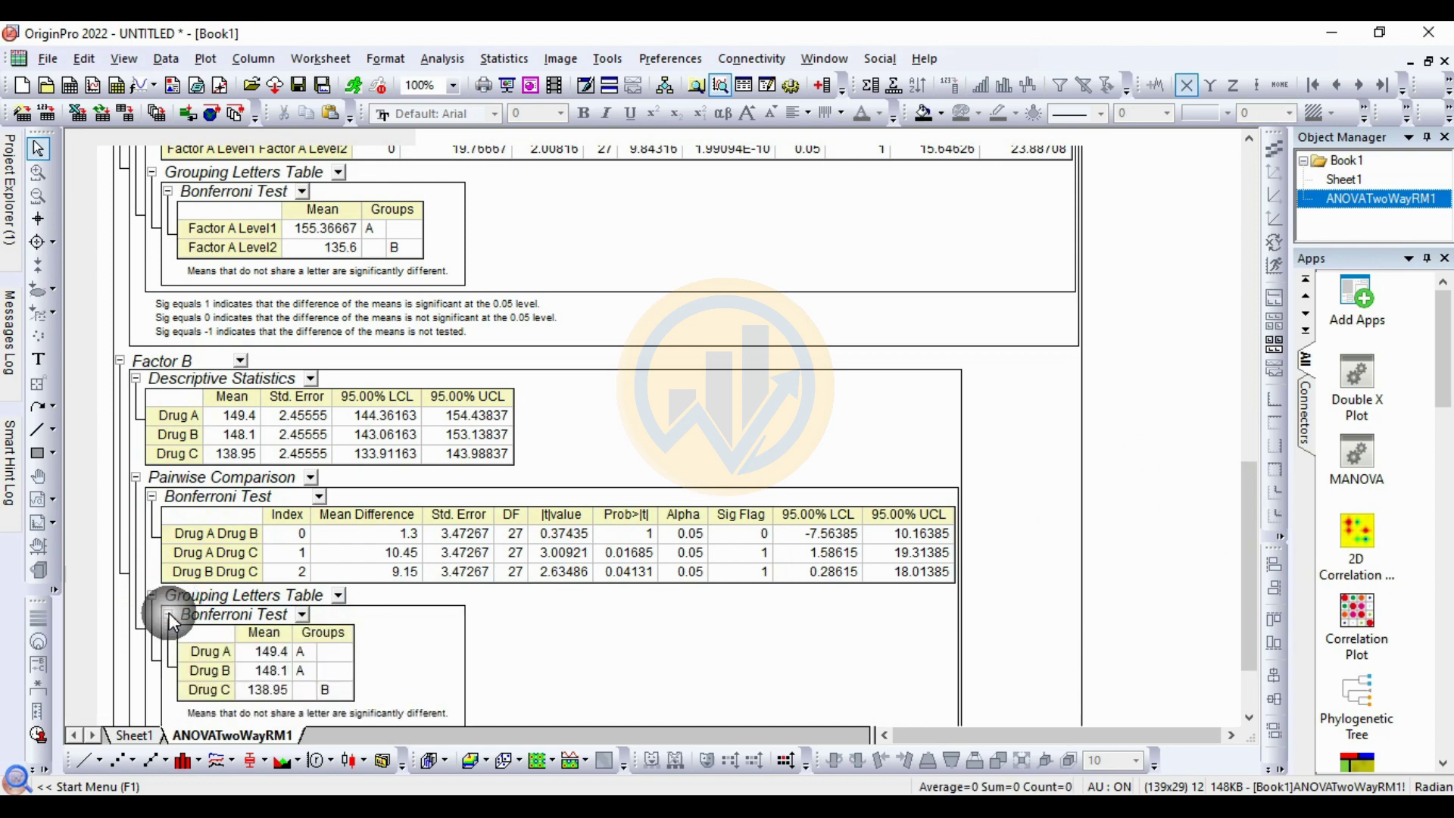
scroll(374, 593, "down", 3)
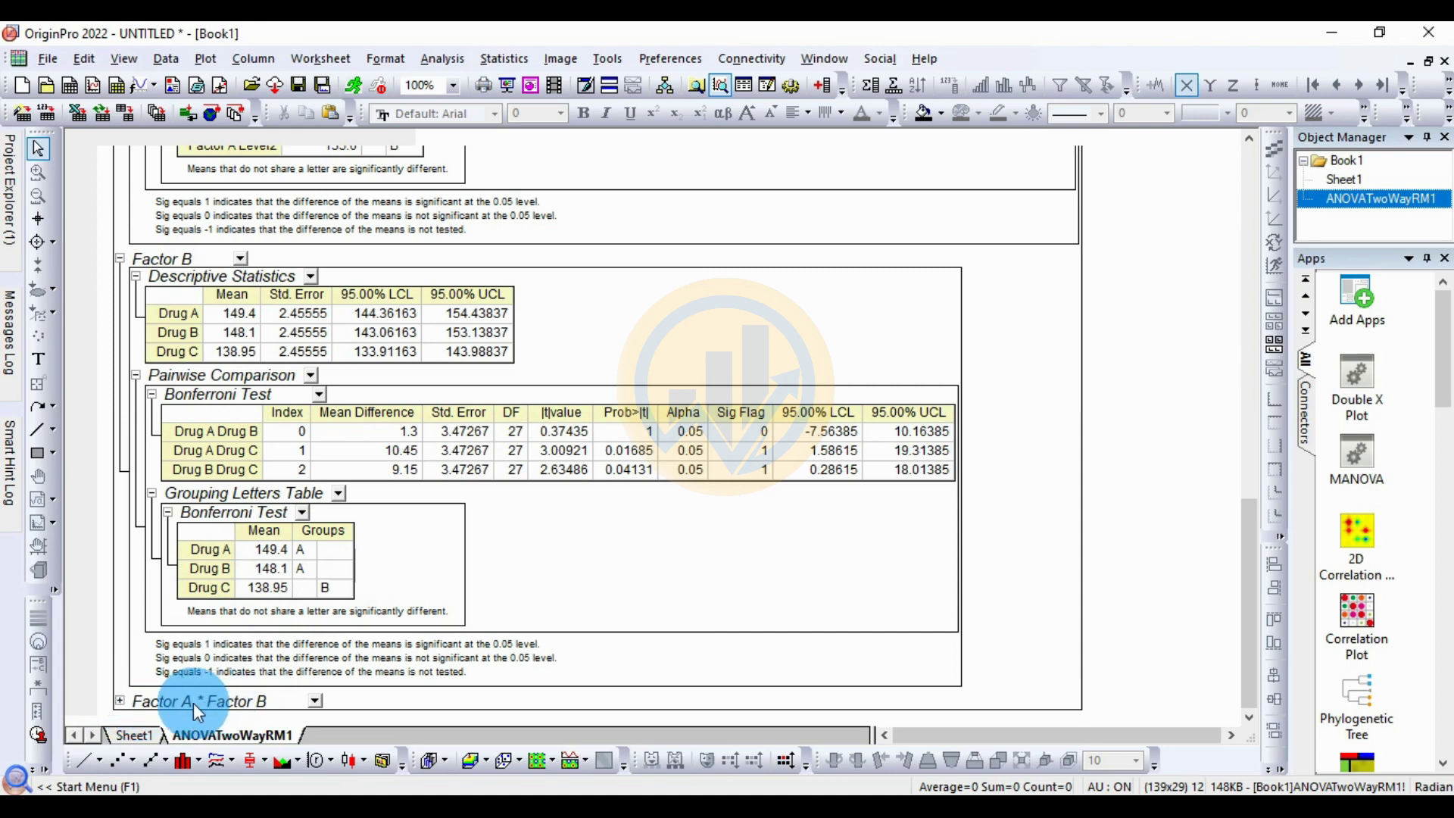
- Expand the Factor A * Factor B results and examine the interaction's descriptive statistics and Bonferroni pairwise comparisons
left_click(120, 701)
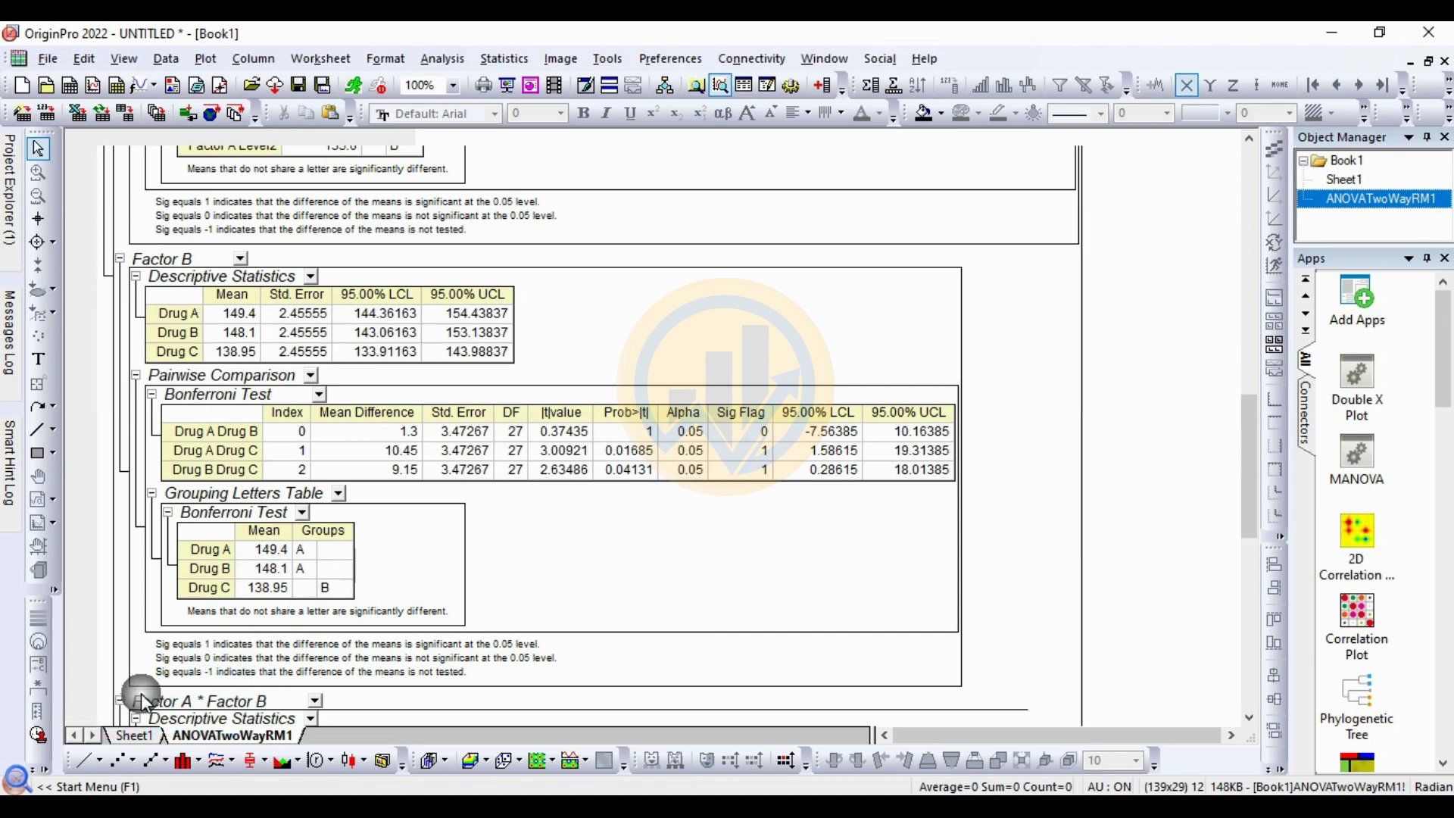
scroll(516, 611, "down", 3)
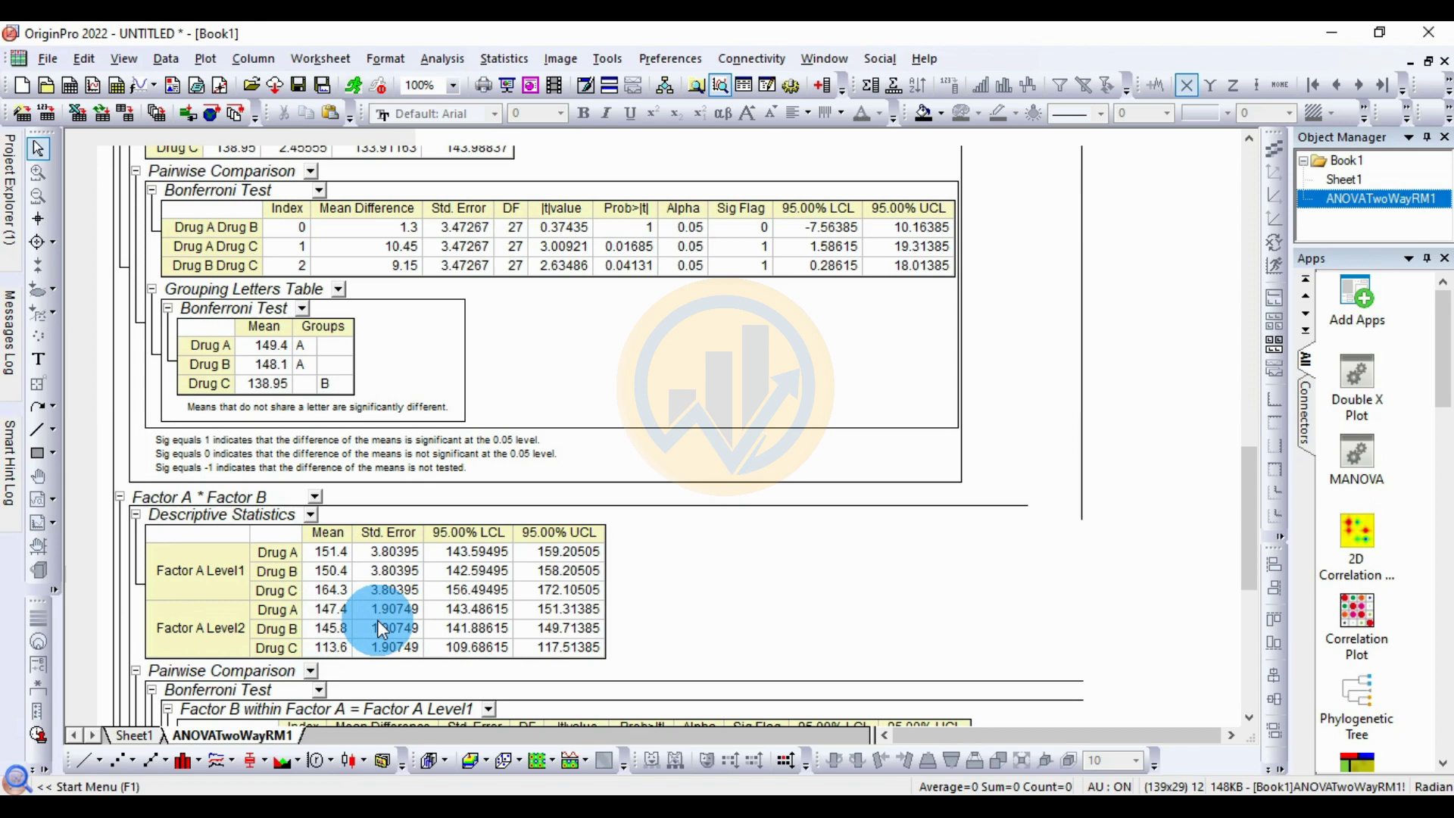
scroll(387, 613, "down", 3)
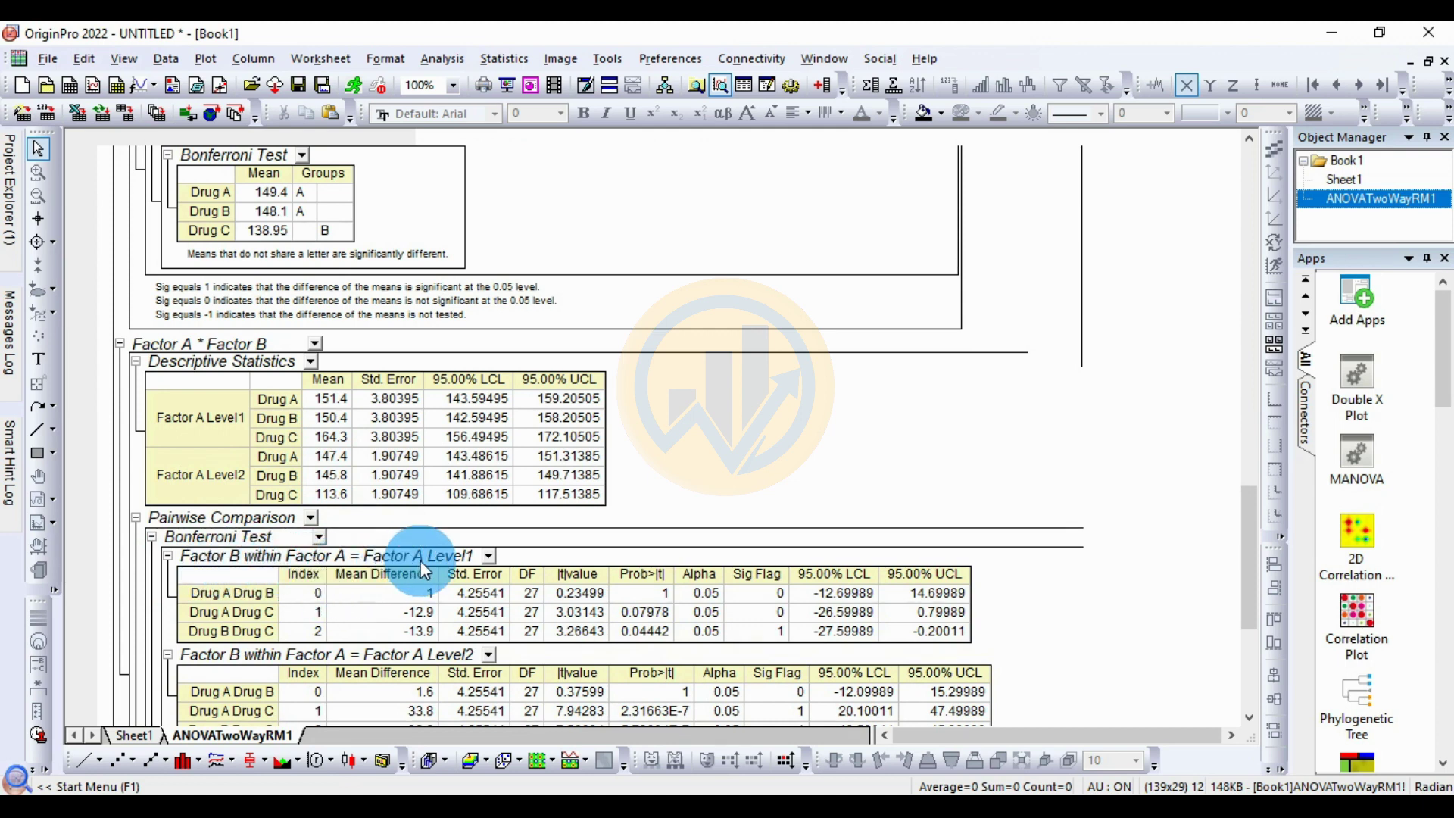
scroll(381, 625, "down", 3)
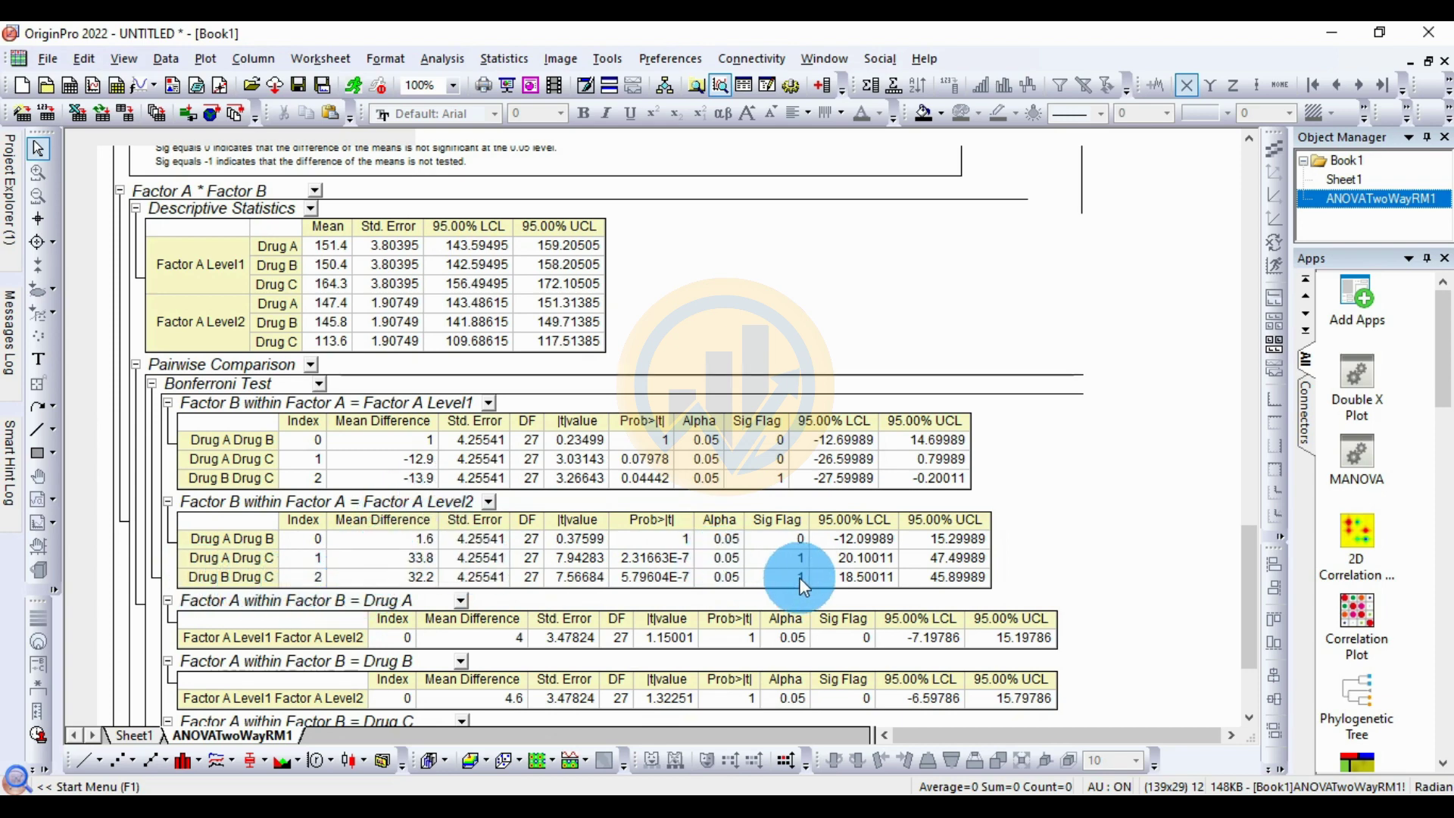
scroll(800, 578, "down", 5)
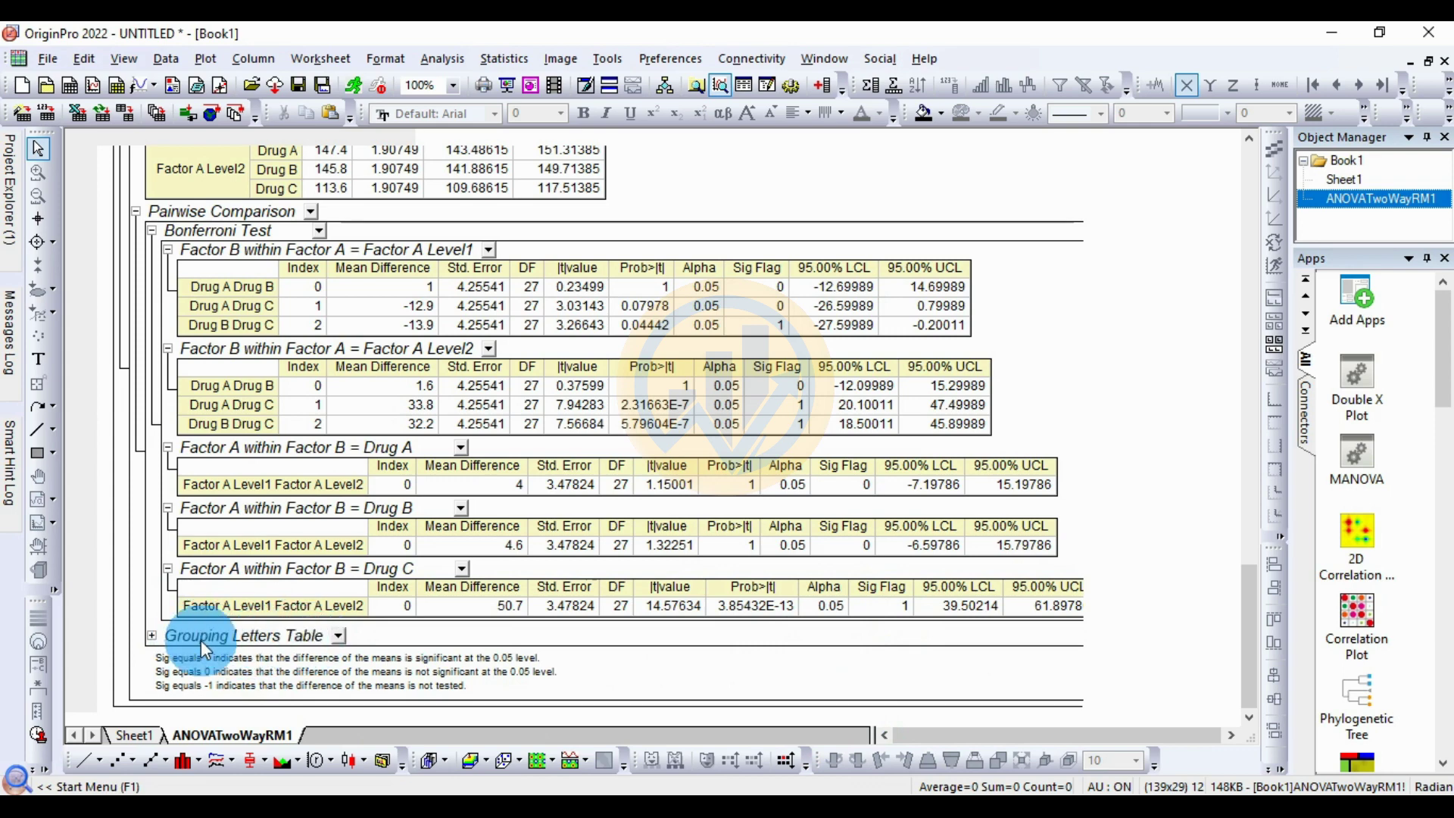
- Expand the interaction's Bonferroni grouping letters and examine the tables for Factor B within Factor A Level1 and within Factor A Level2
left_click(152, 637)
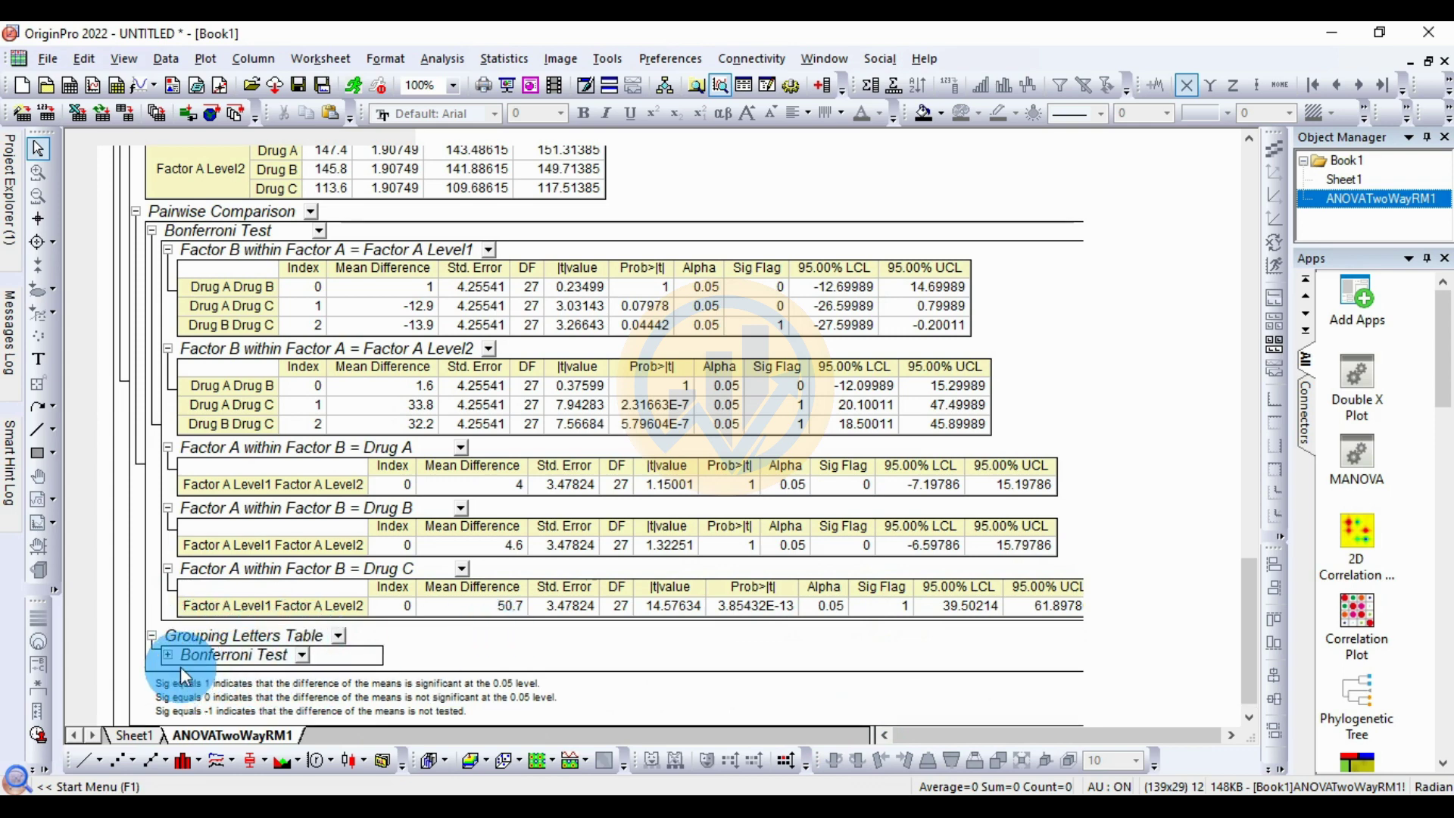
left_click(168, 655)
scroll(532, 635, "down", 3)
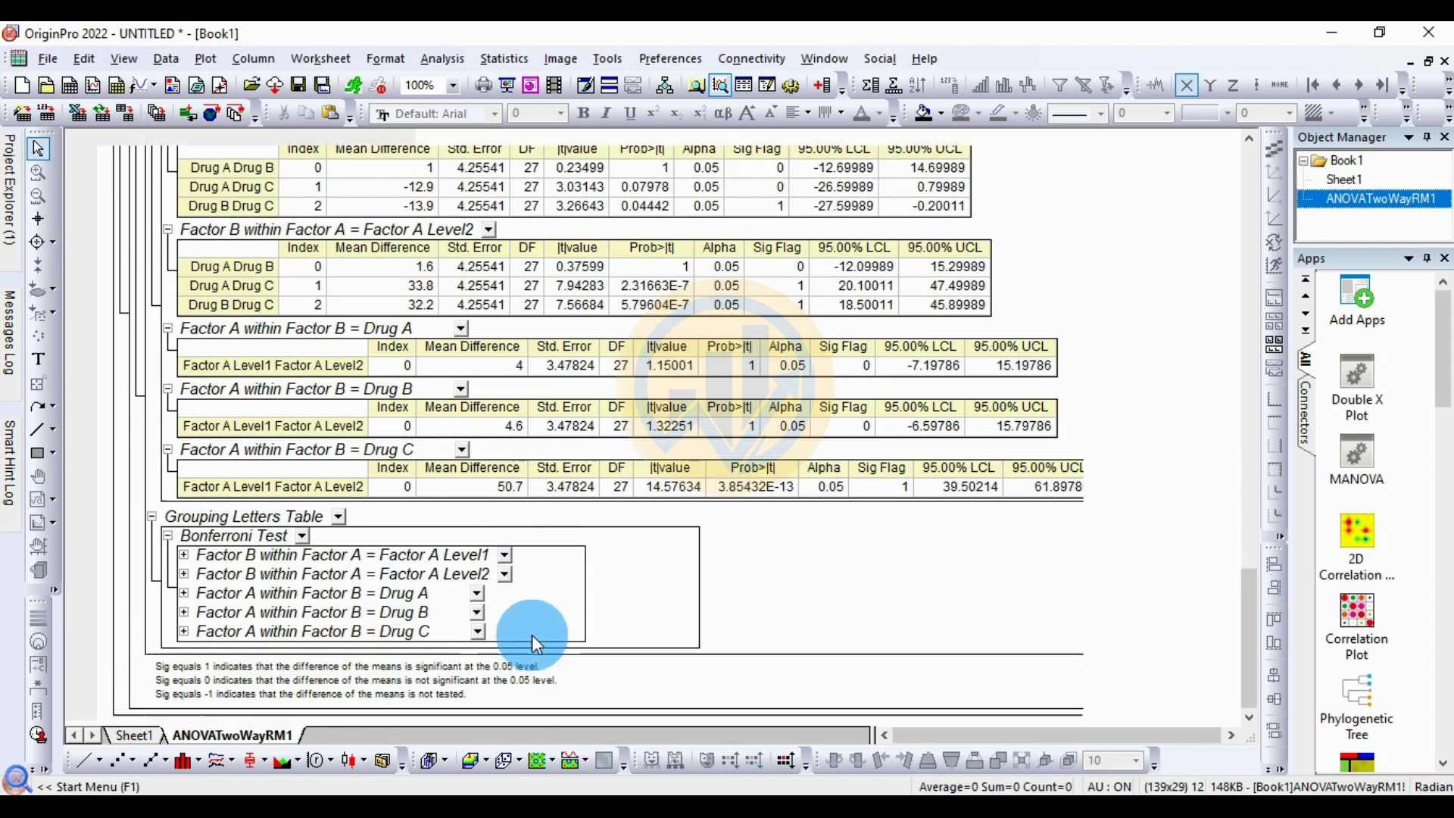
left_click(185, 555)
scroll(407, 550, "down", 3)
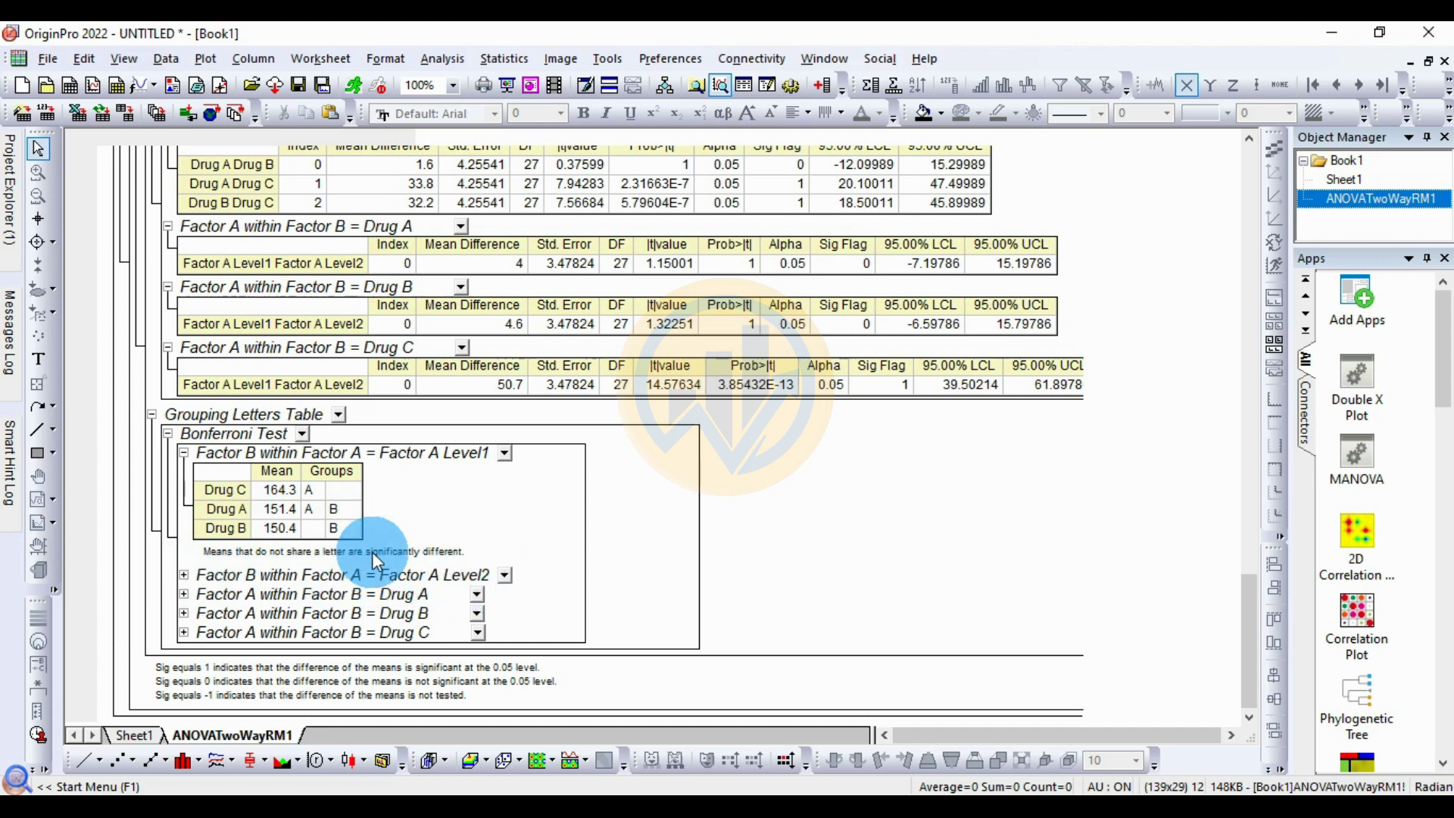
left_click(184, 576)
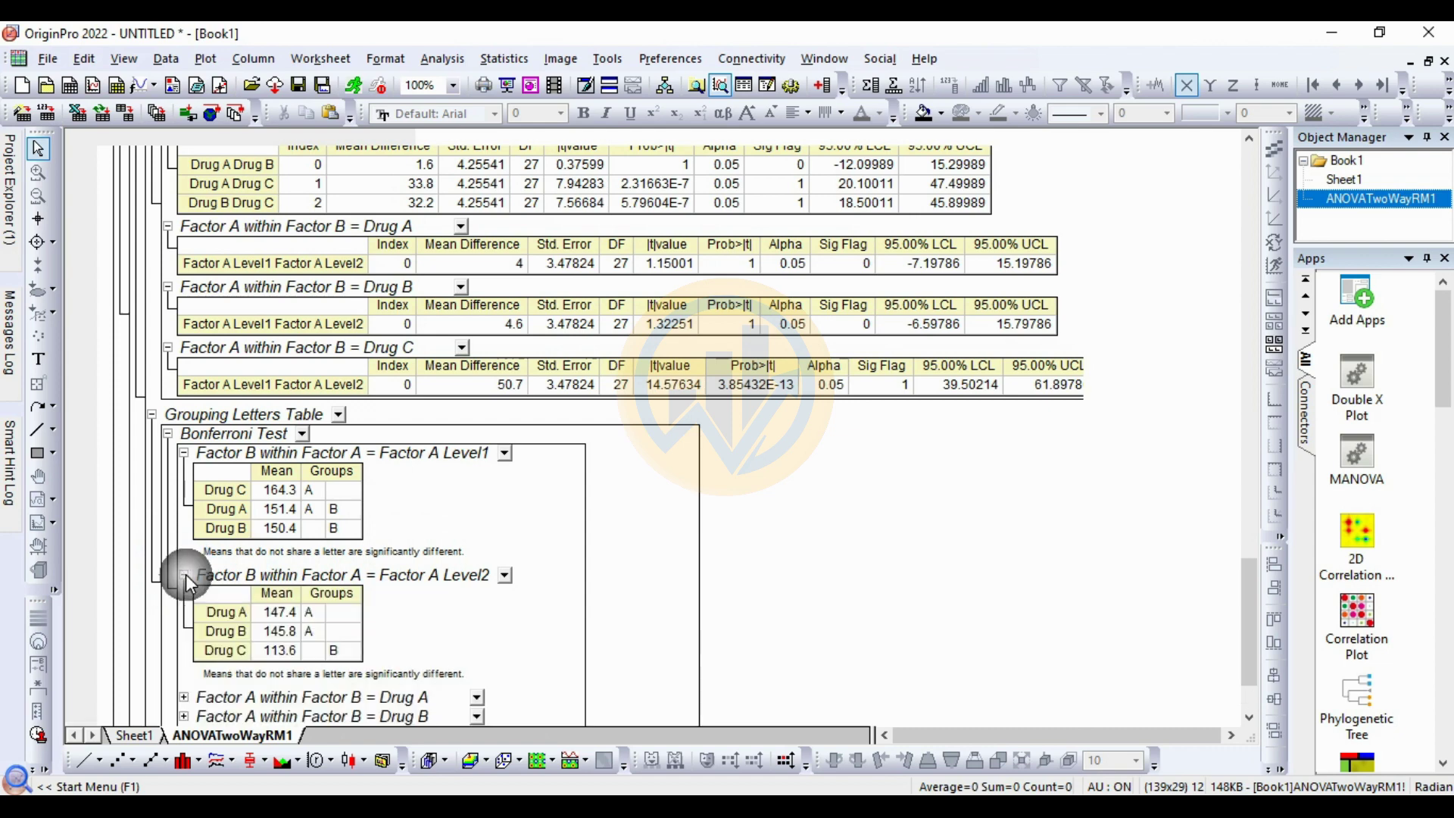
scroll(439, 568, "down", 3)
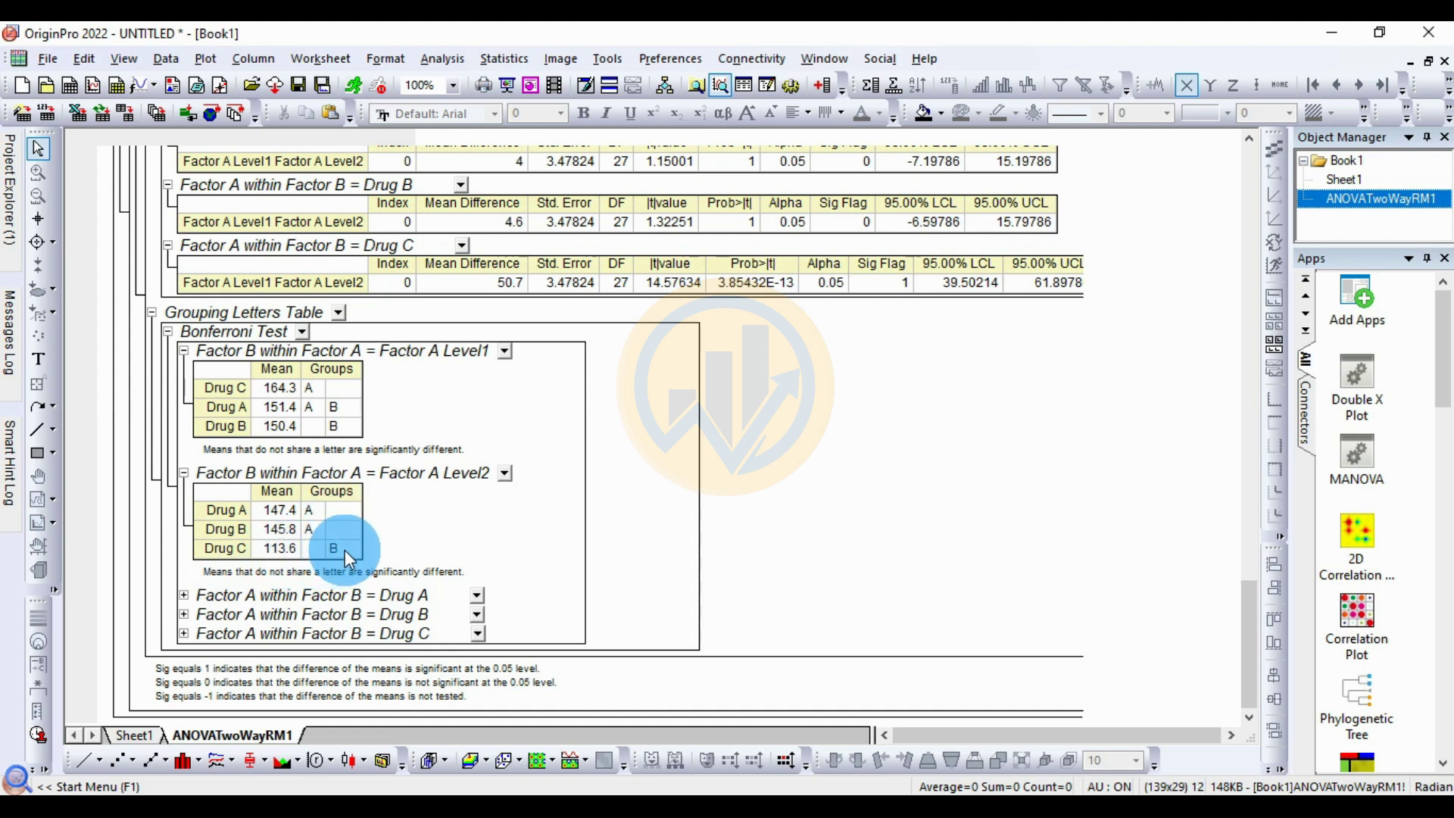
- Expand and examine the Bonferroni grouping letters tables for Factor A within Drug A, Drug B and Drug C
left_click(184, 596)
left_click(243, 601)
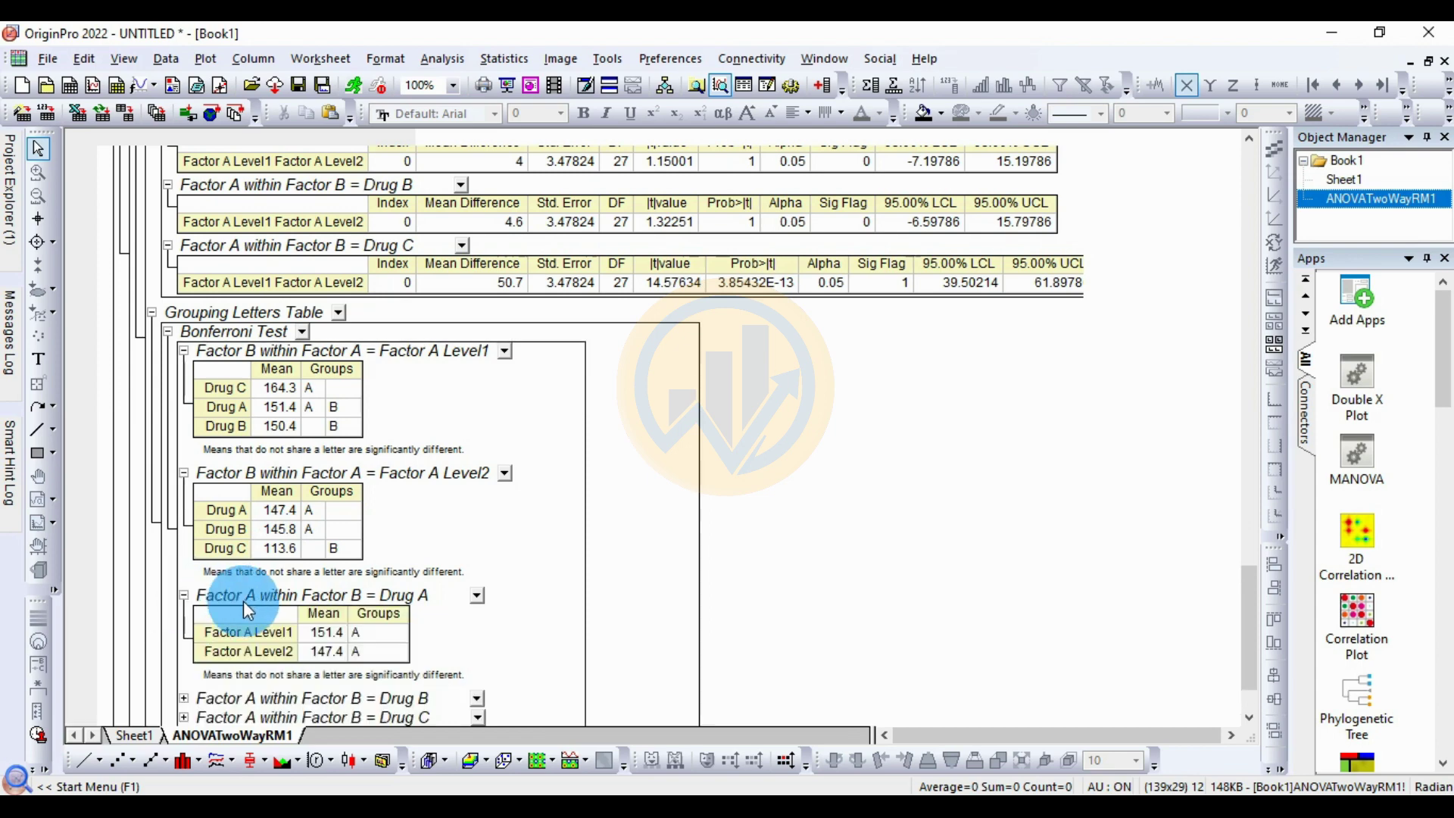
scroll(498, 583, "down", 2)
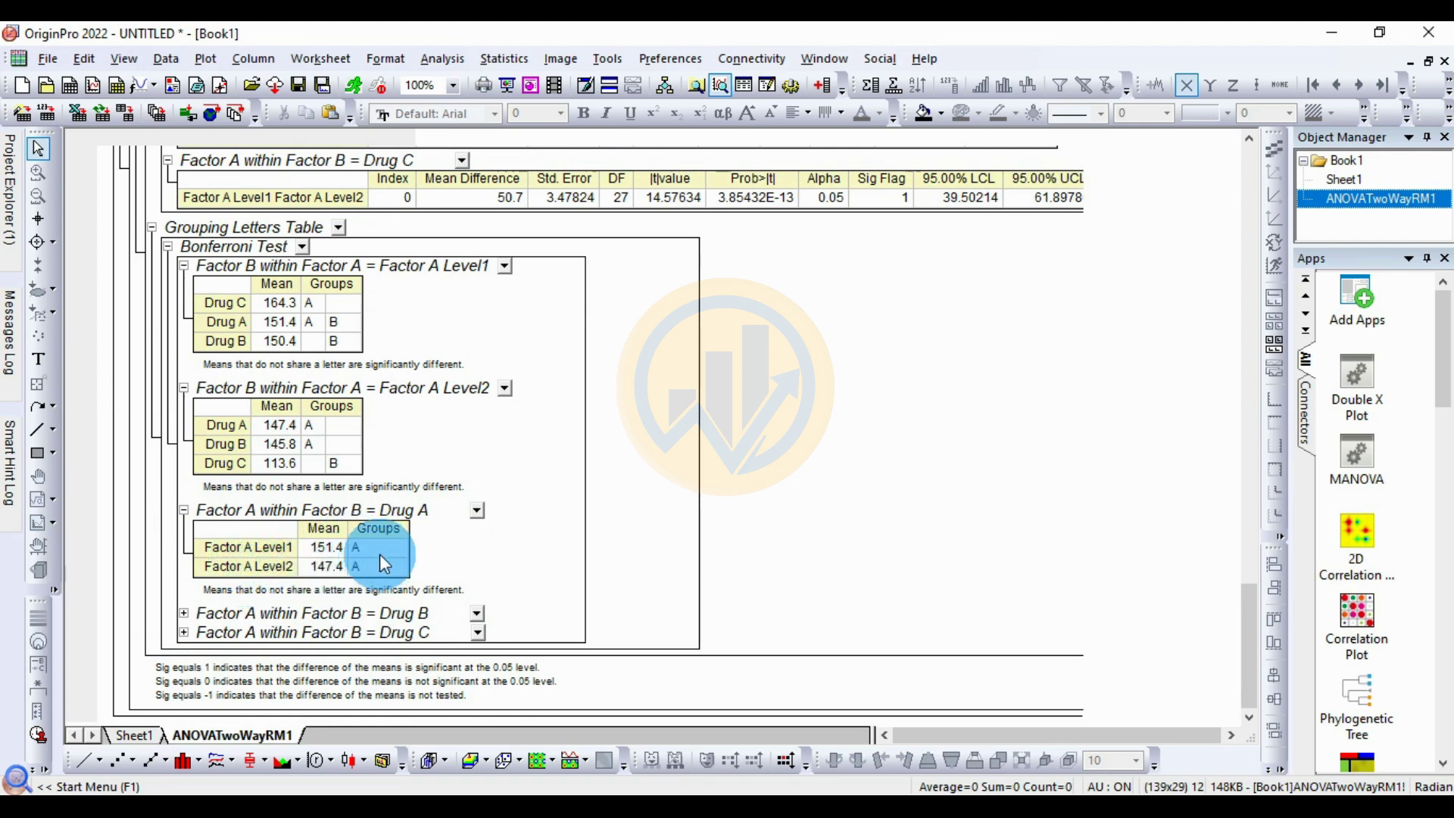
left_click(183, 612)
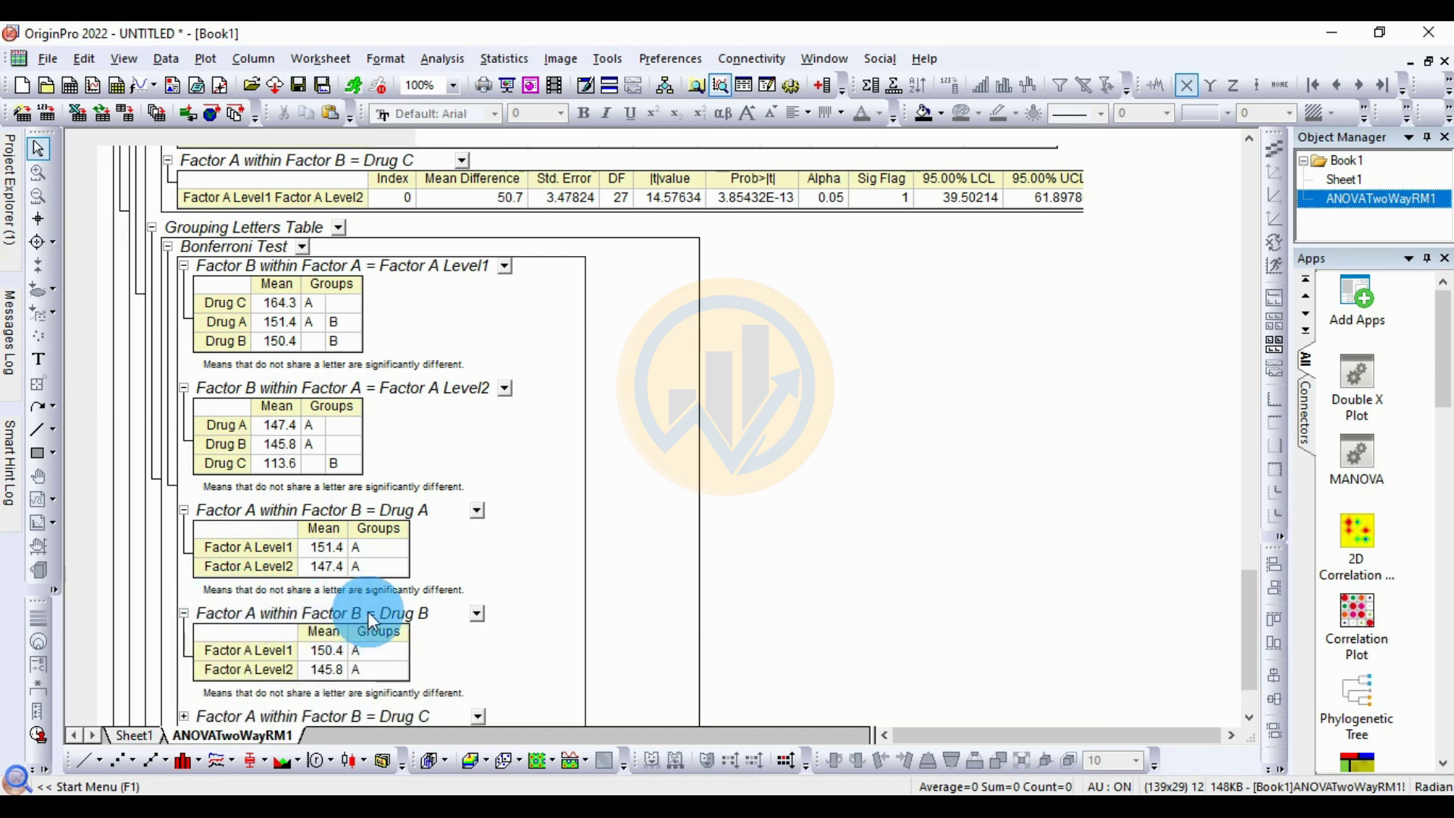
scroll(497, 614, "down", 3)
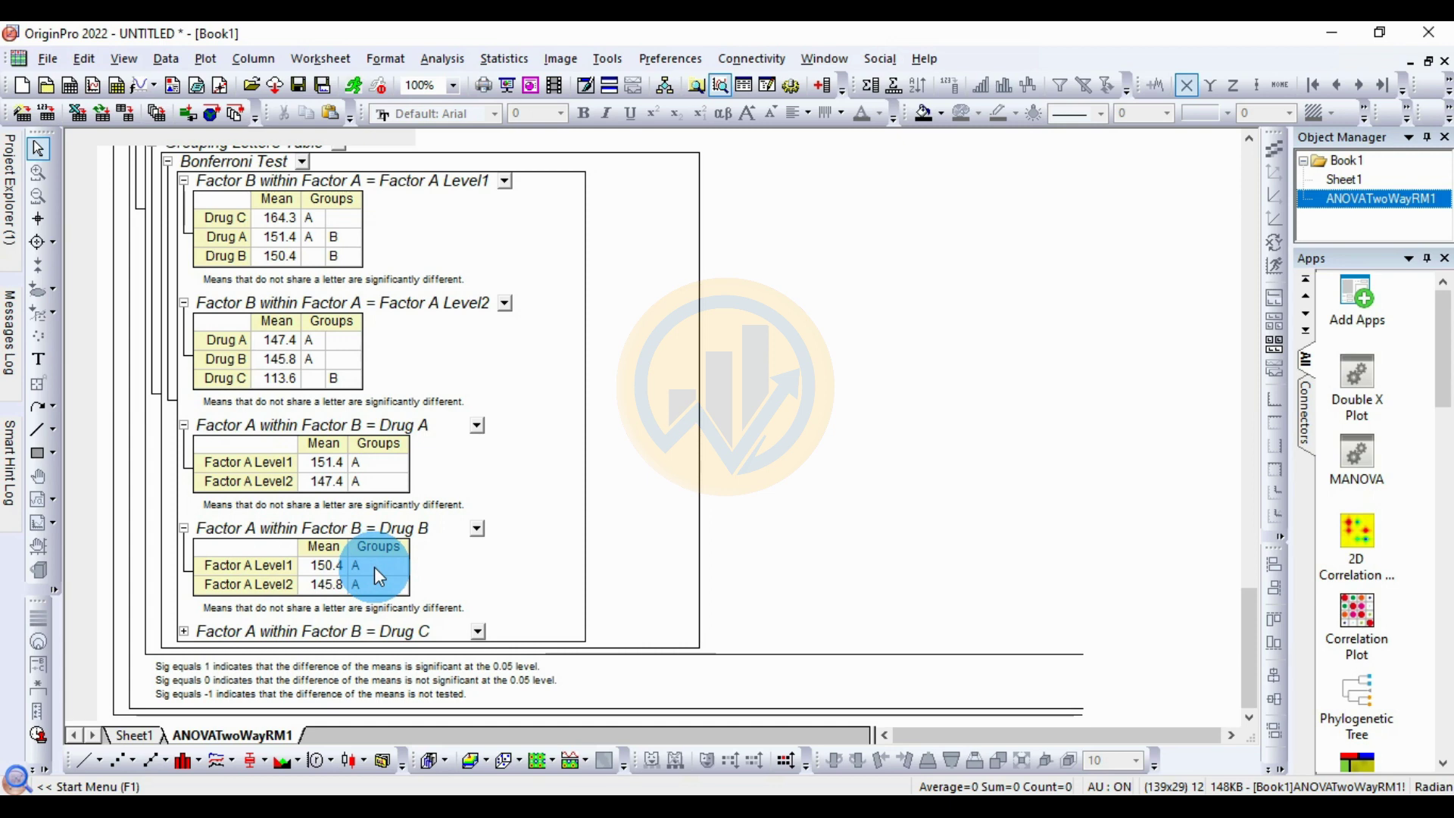
left_click(184, 631)
scroll(416, 629, "down", 2)
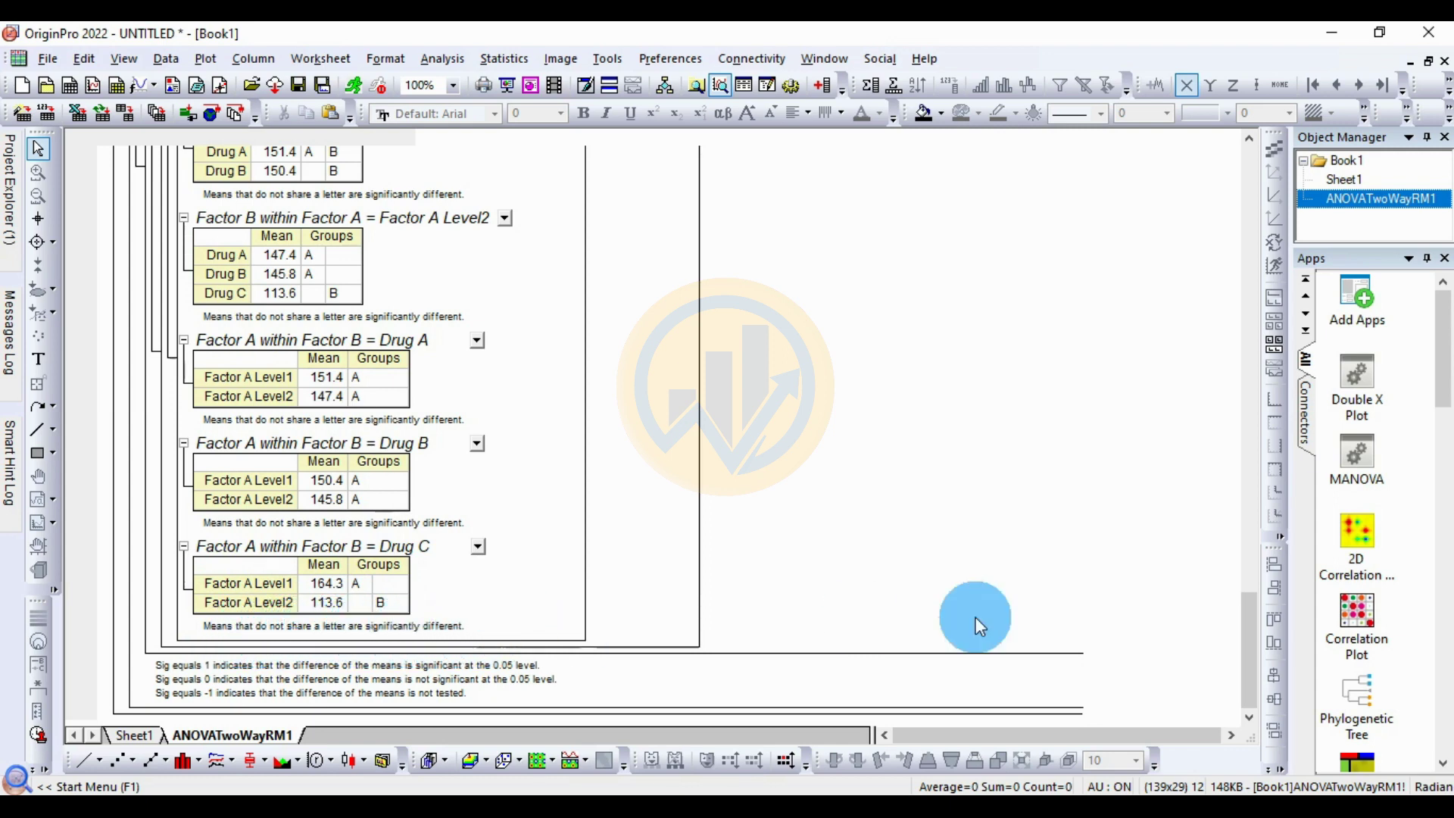
- Review the ANOVA report from the interaction comparisons back through Factor B and Factor A to the Multivariate Tests
scroll(826, 650, "up", 10)
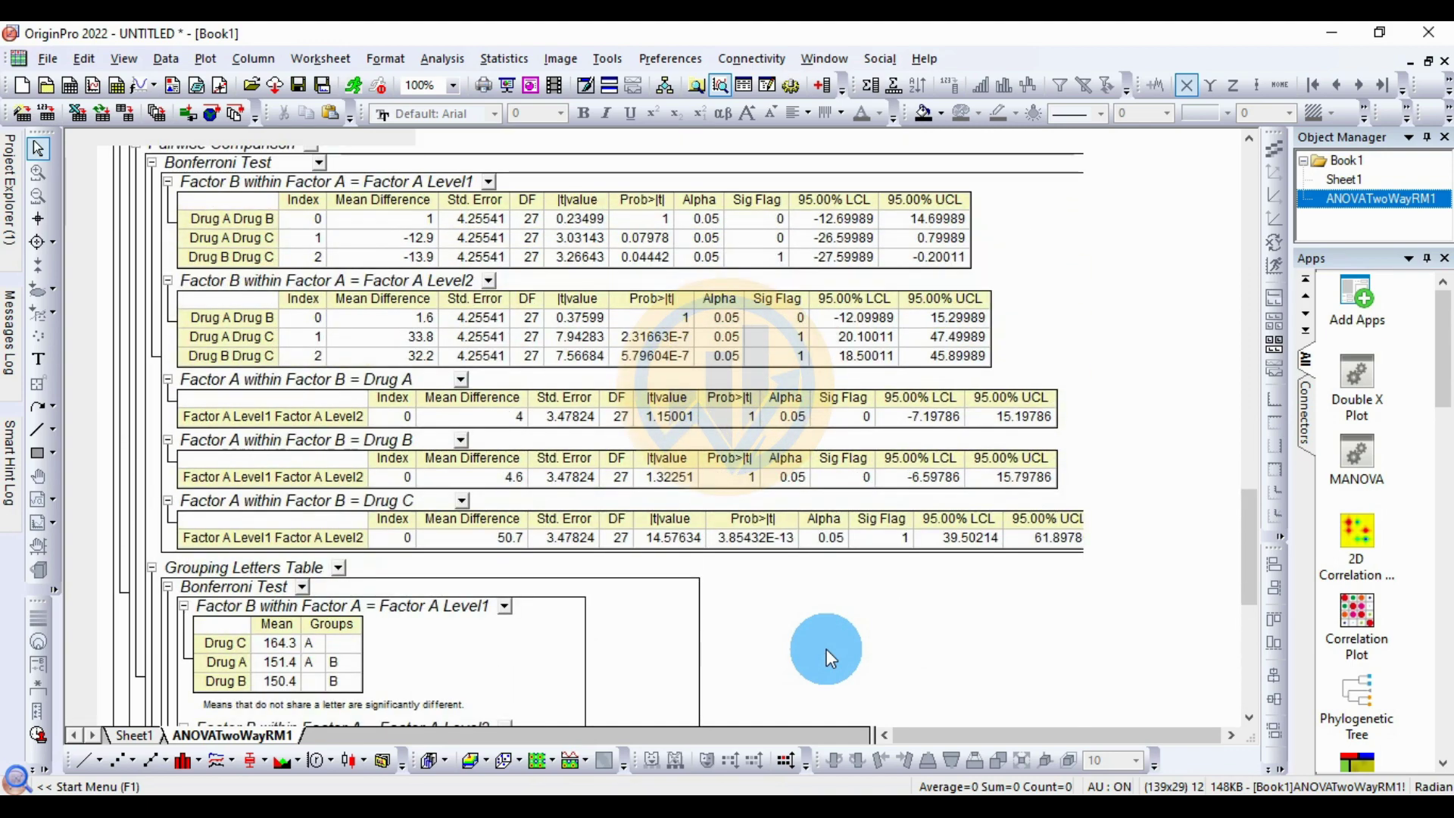
scroll(825, 650, "up", 8)
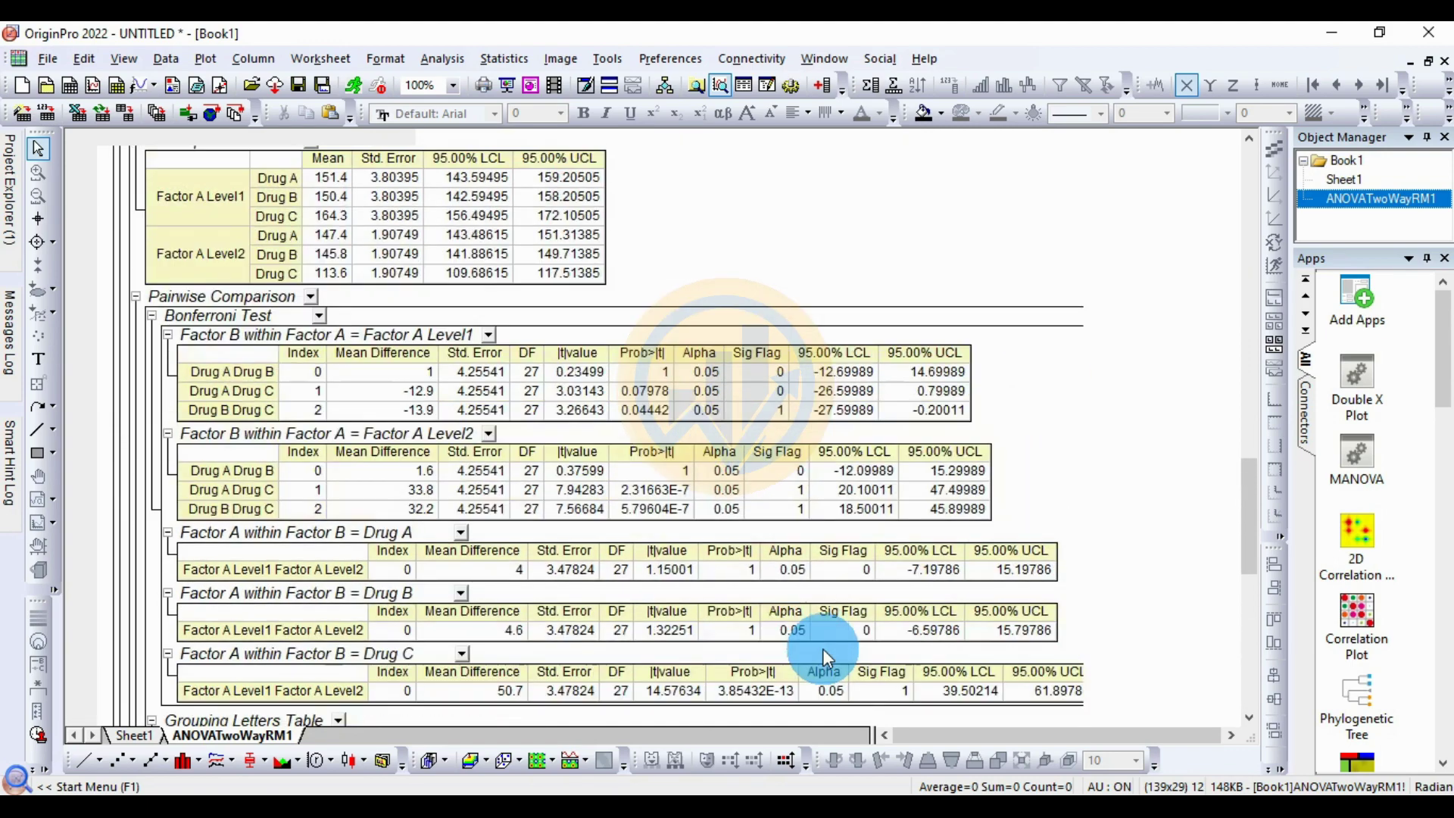
scroll(823, 649, "up", 10)
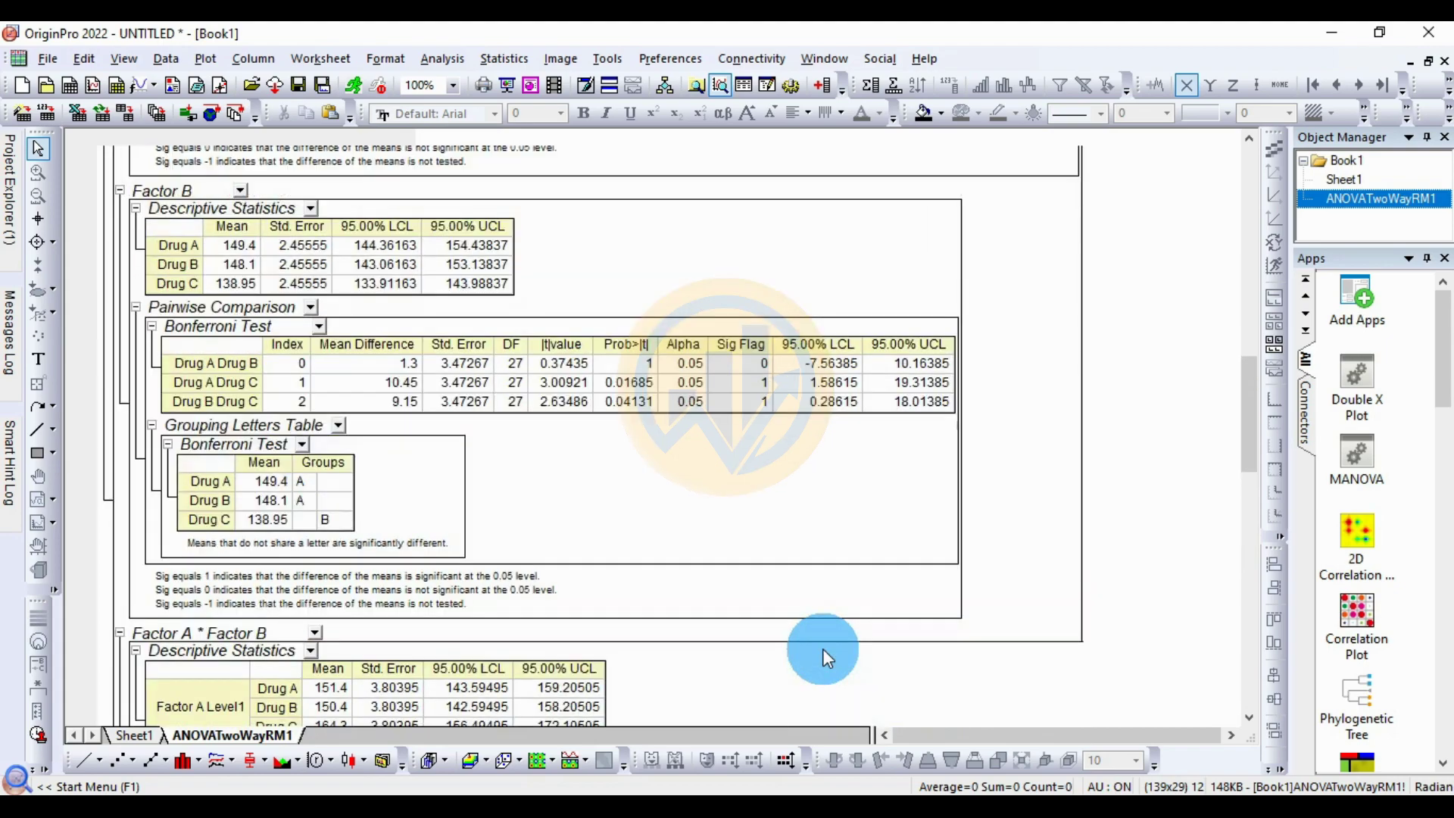
scroll(822, 649, "up", 12)
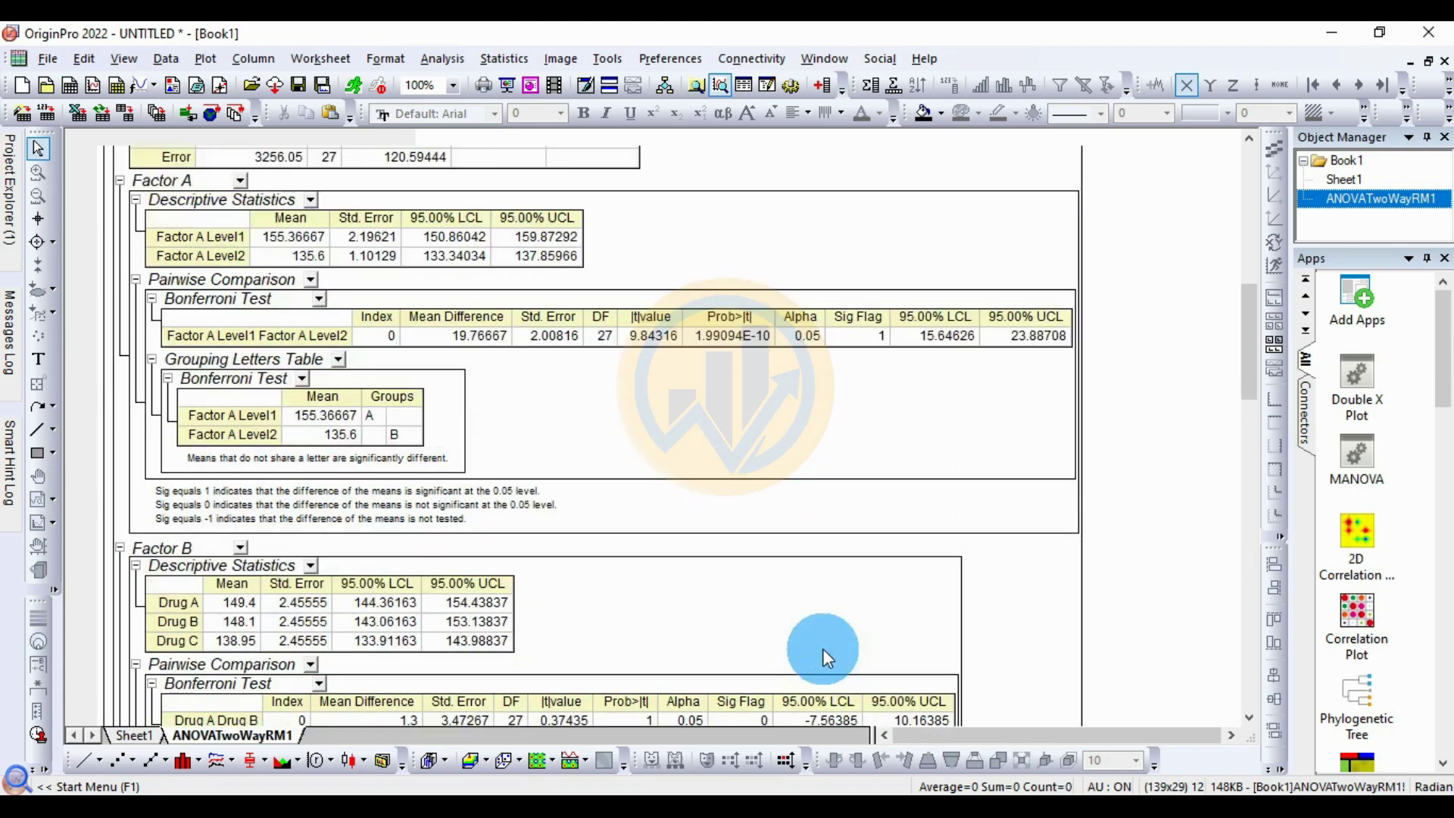
scroll(823, 648, "up", 6)
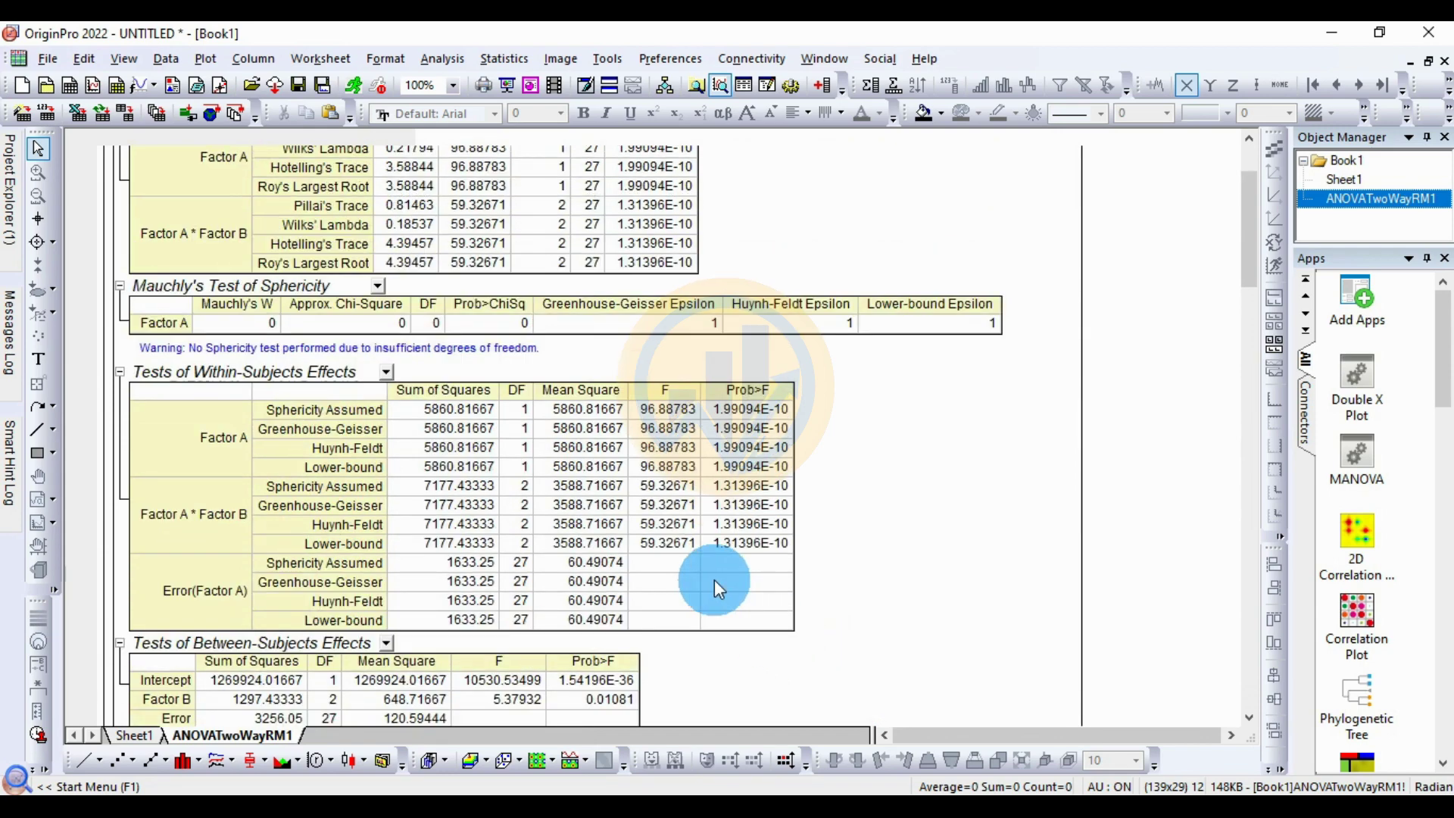
scroll(715, 580, "up", 3)
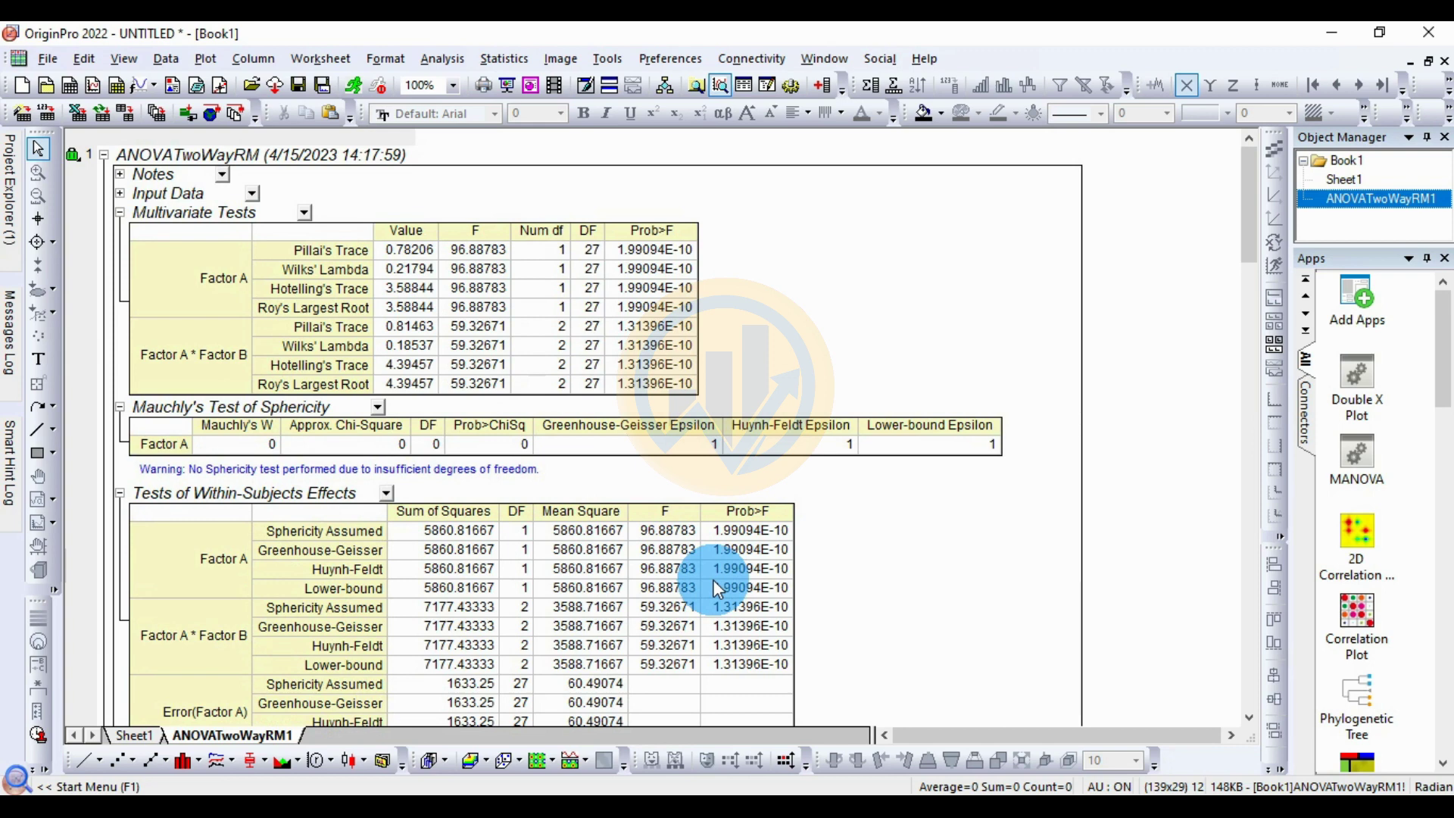